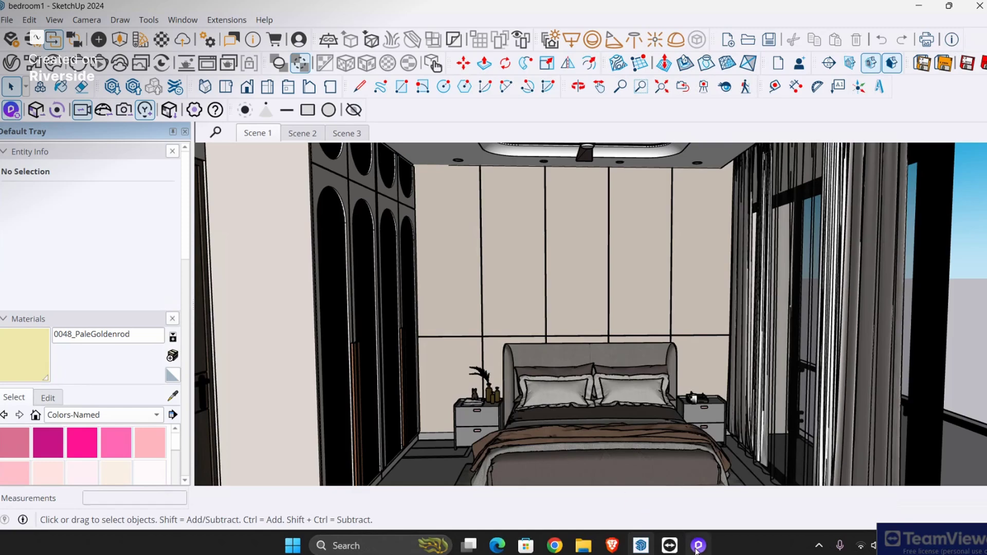
Switch to D5 Render, activate the camera of Scene 1 and open its camera settings.
left_click(696, 547)
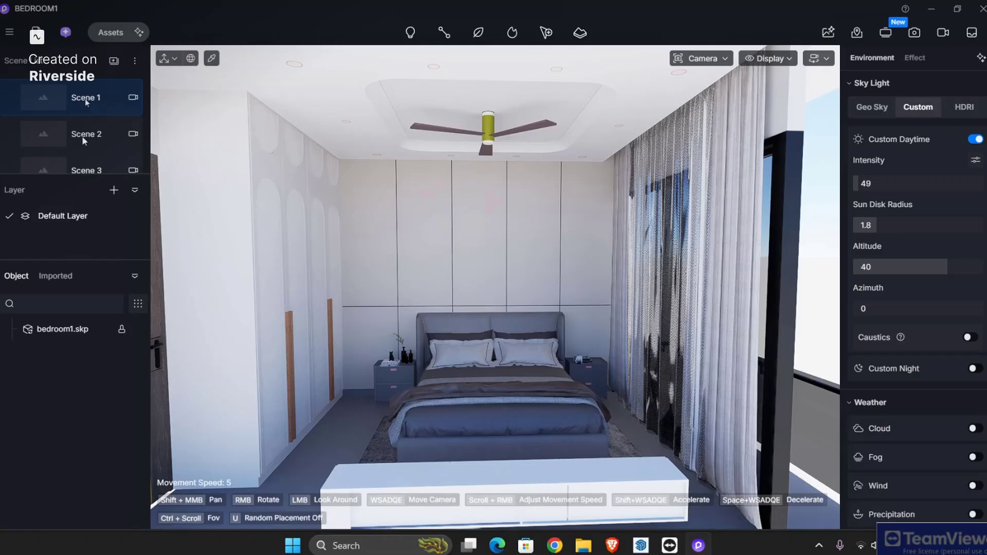
left_click(133, 98)
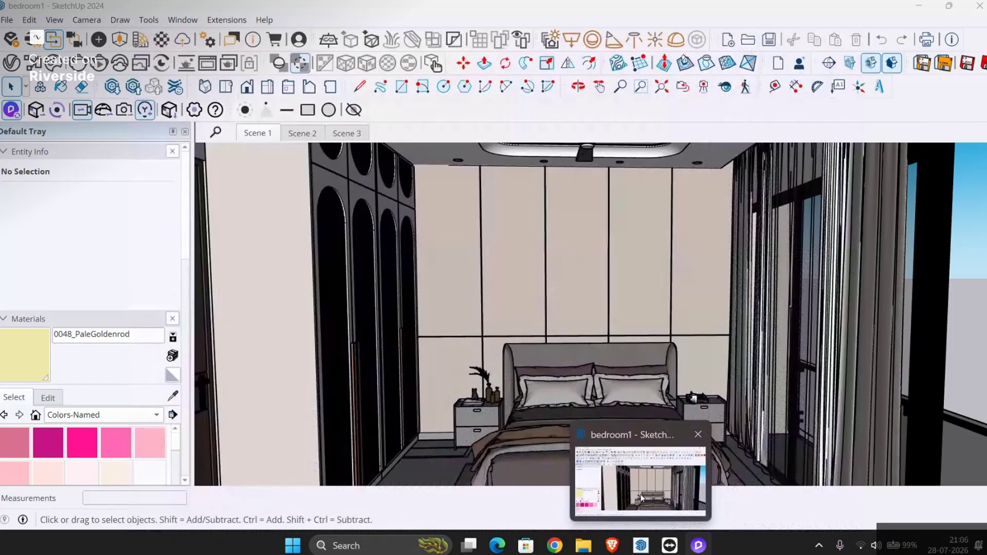
left_click(642, 498)
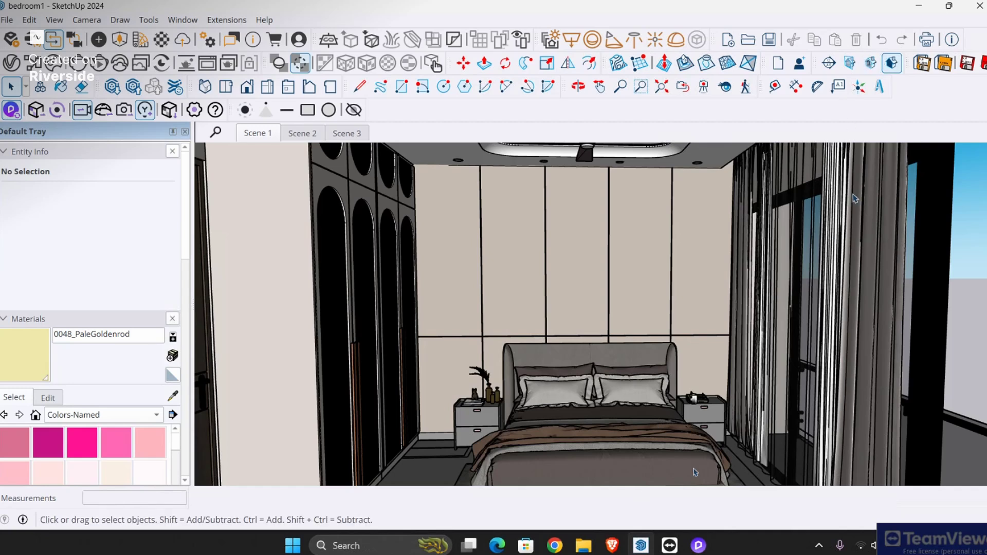
key("alt+Tab")
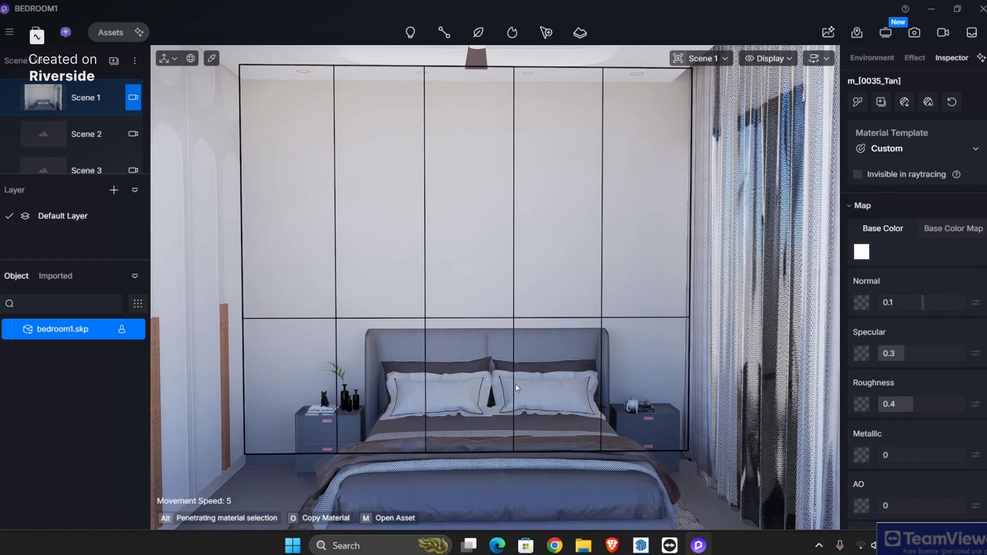
left_click(727, 58)
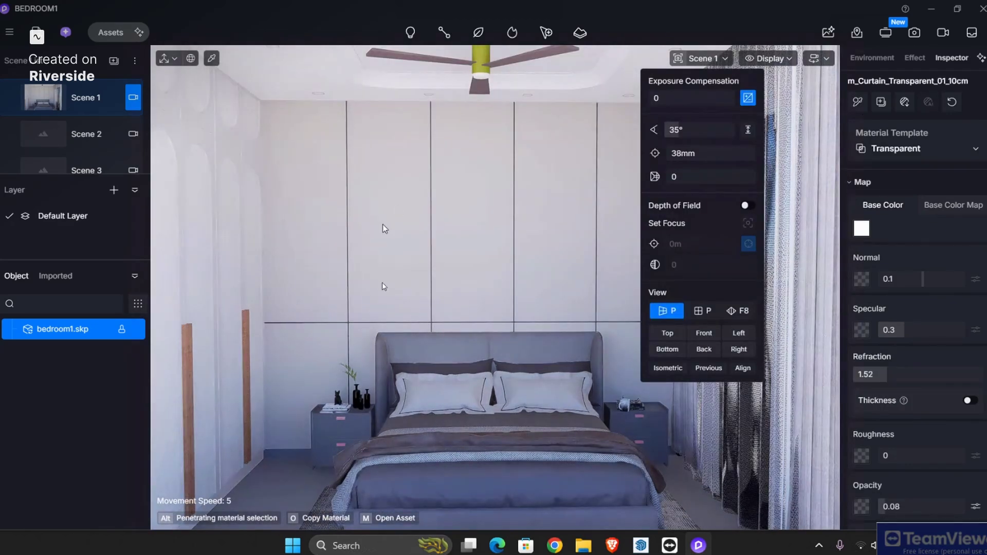
Switch to SketchUp and unhide the bedroom's front wall.
left_click(641, 545)
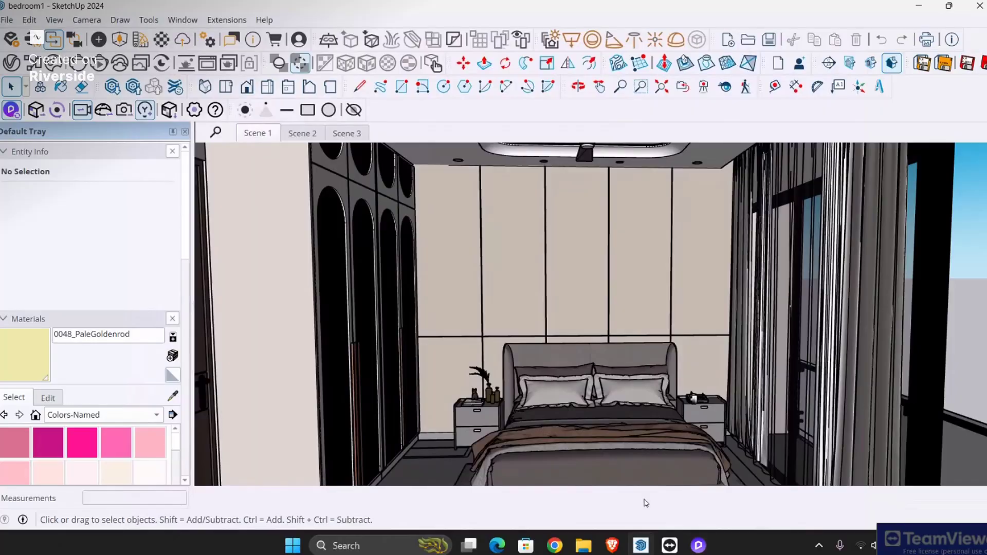
scroll(459, 318, "down", 1)
scroll(459, 318, "down", 10)
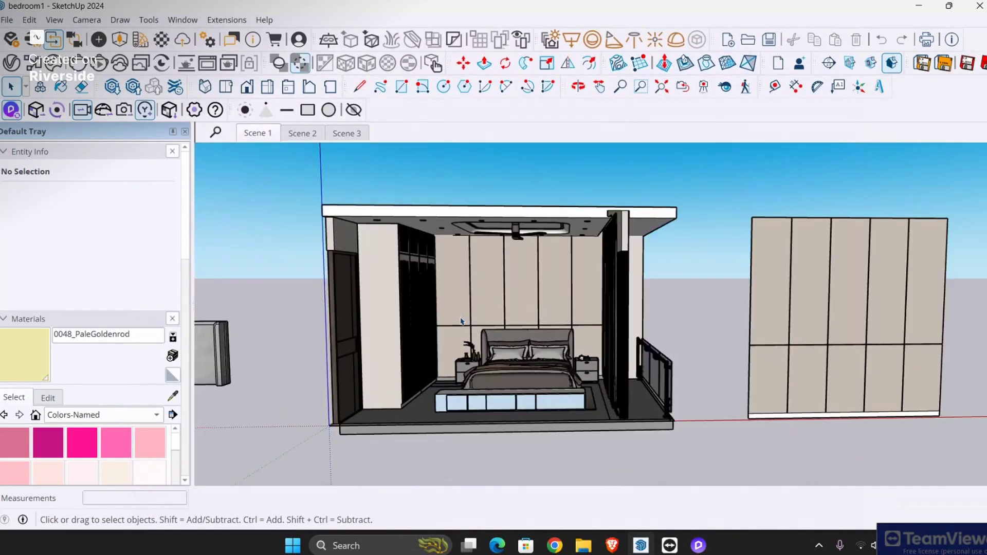
left_click(29, 20)
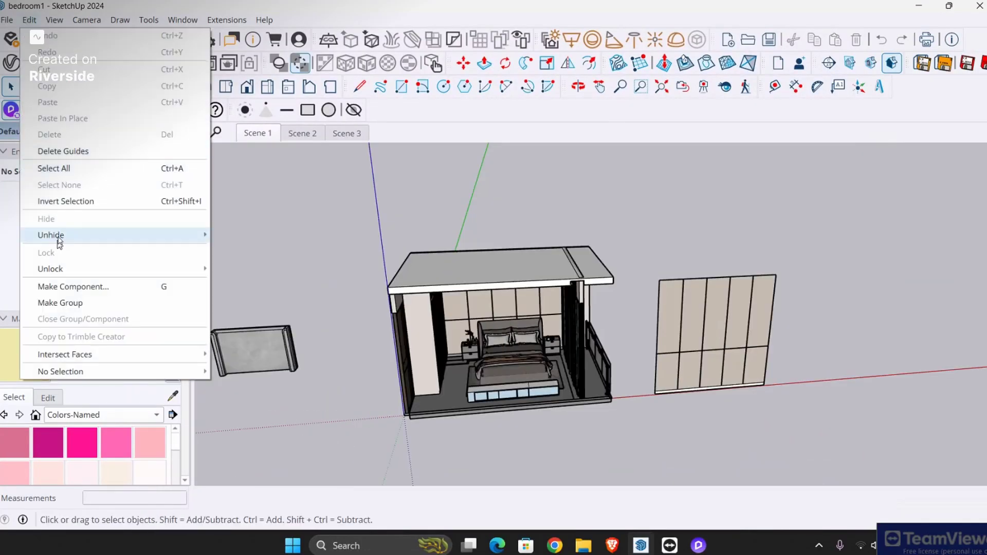
mouse_move(61, 238)
left_click(244, 270)
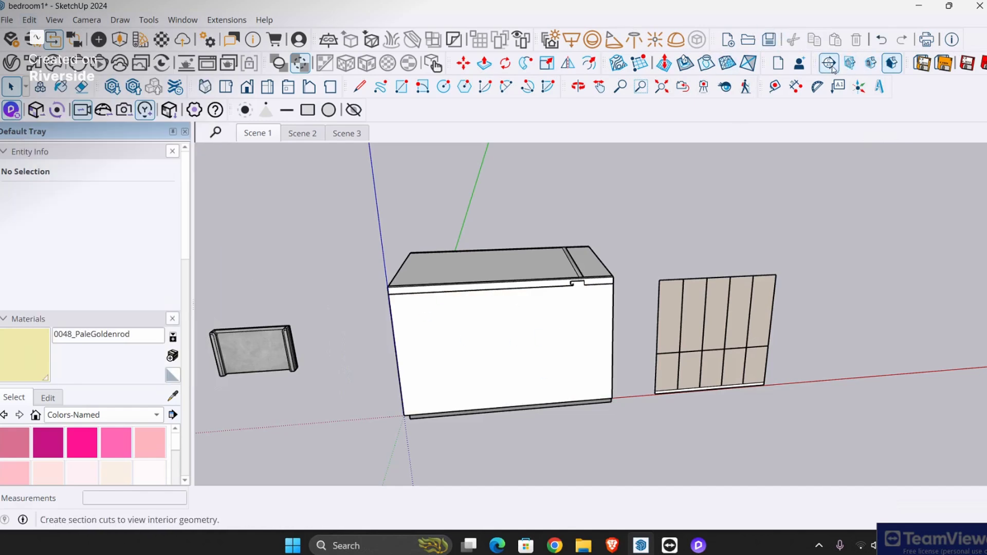
Add a section plane named Section 2 parallel to the bedroom's front wall.
left_click(867, 68)
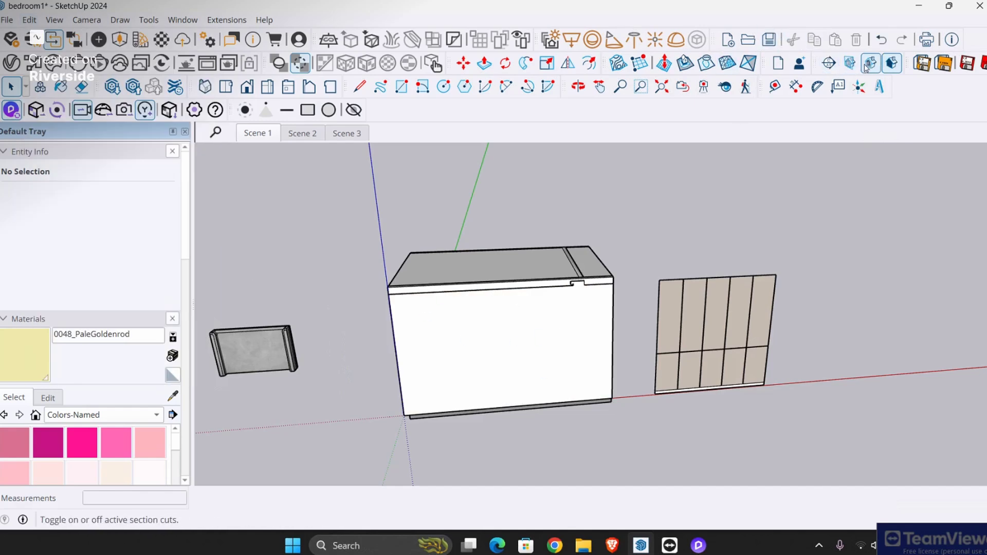
left_click(835, 65)
left_click(536, 338)
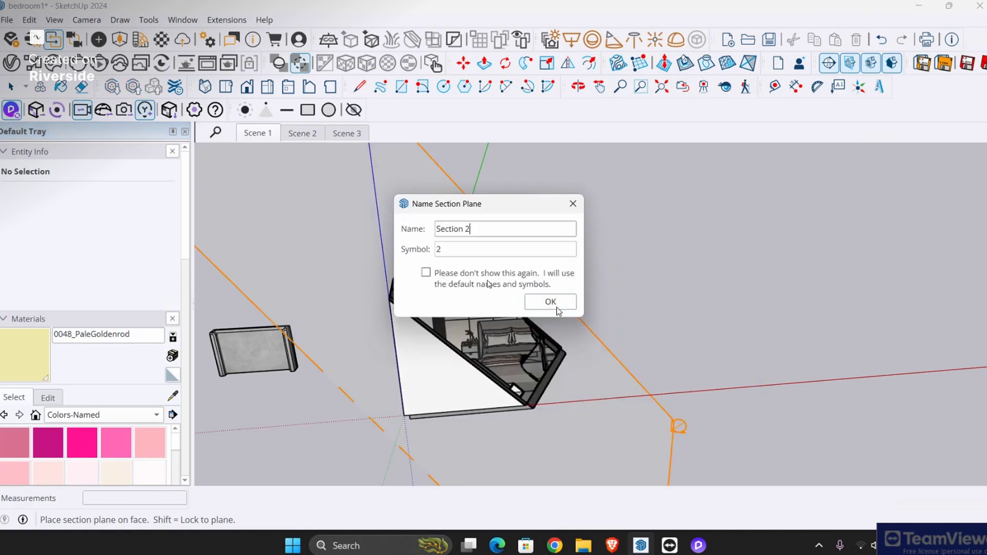
key("Escape")
left_click(489, 348)
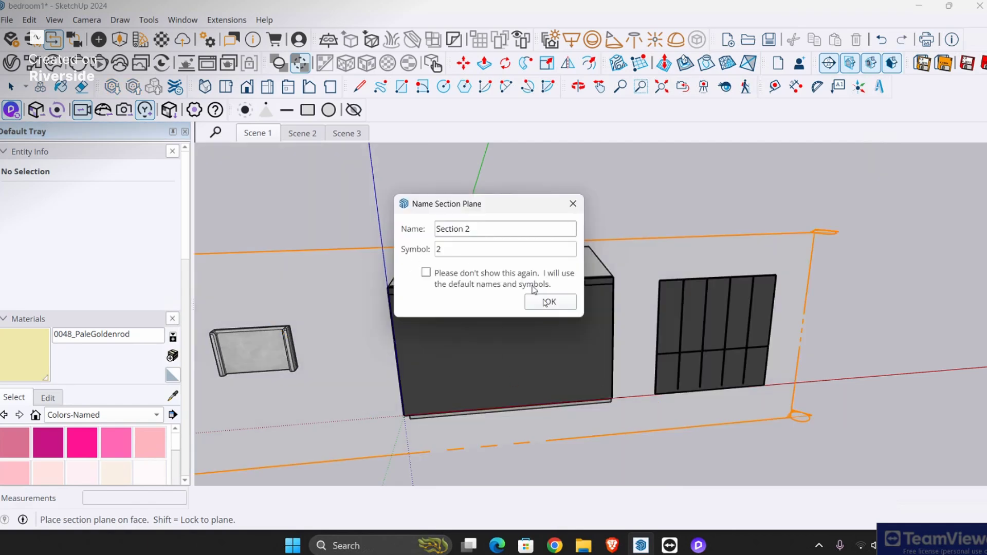
left_click(546, 302)
Move the section plane inward past the front wall so it cuts open the bedroom.
key("m")
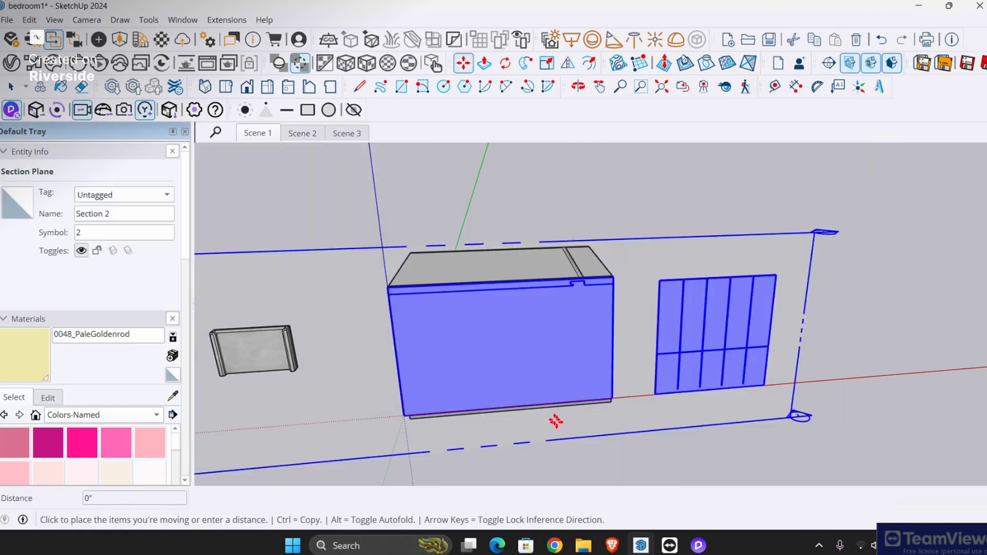
left_click(553, 419)
key("space")
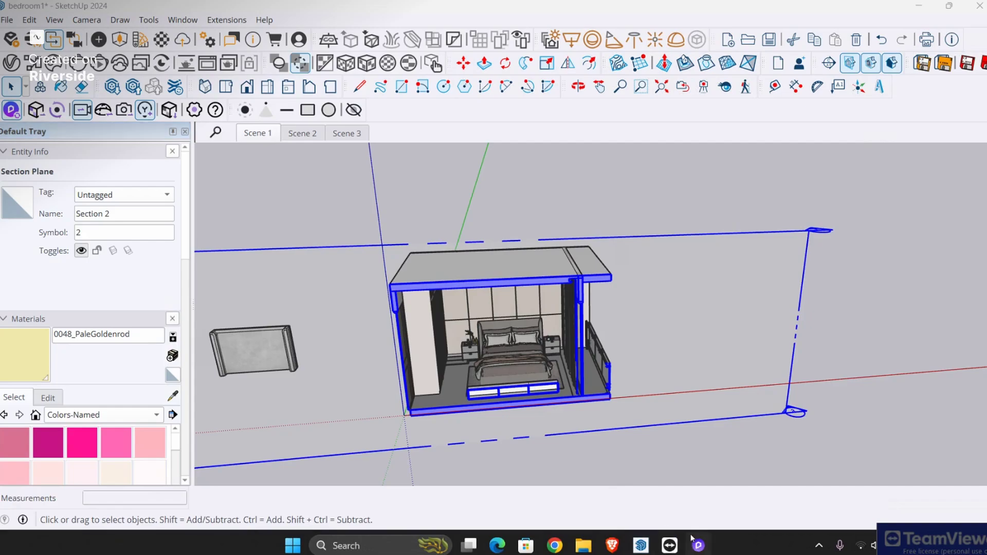
Check Scene 1 in D5 Render with the section applied, and turn off the section cut in SketchUp.
left_click(694, 542)
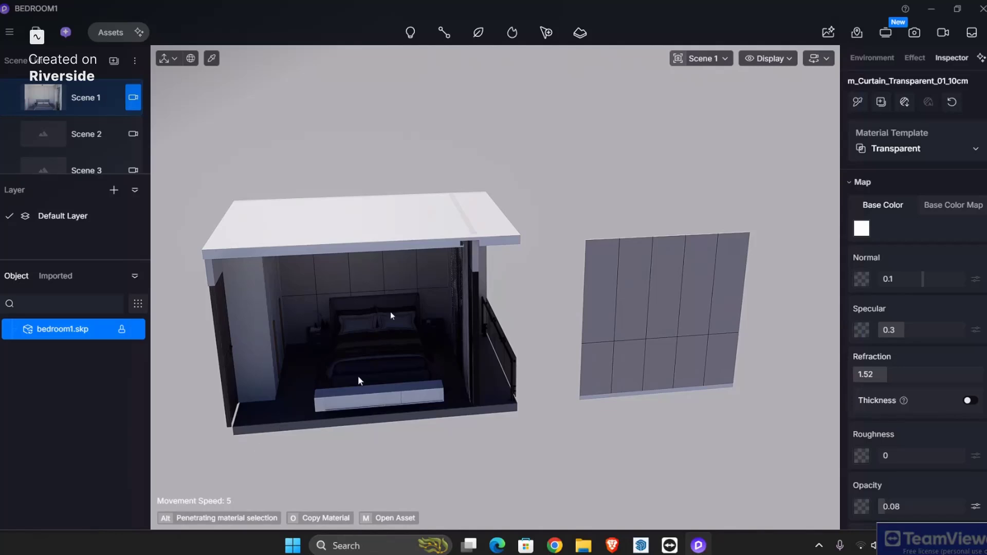
left_click(86, 93)
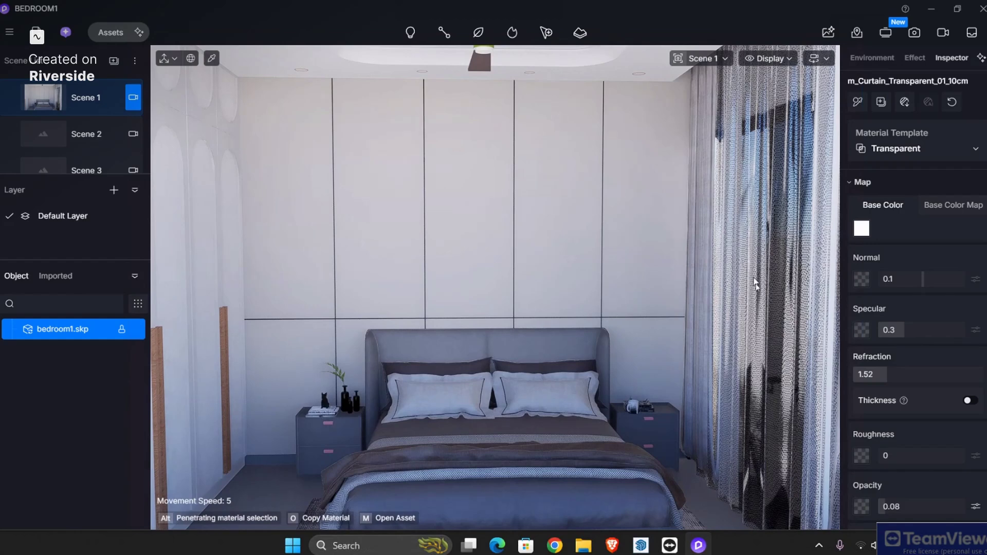
left_click(641, 546)
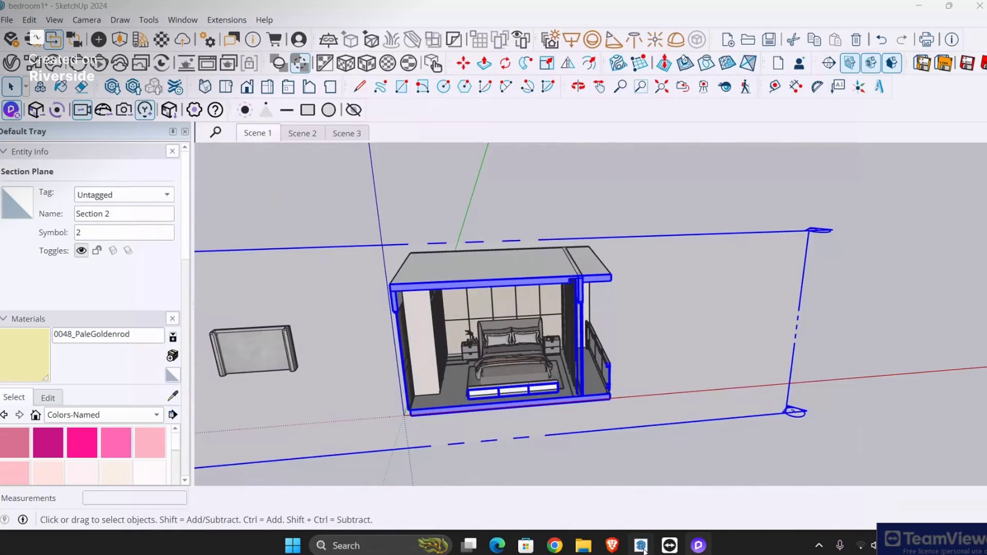
left_click(870, 64)
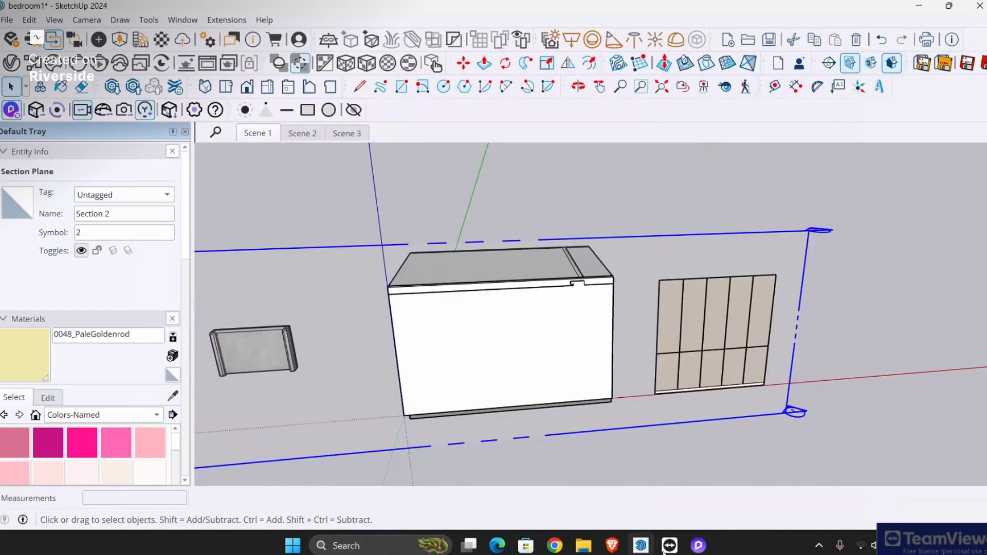
Start live sync from SketchUp and recall Scene 1 in D5 Render.
left_click(698, 545)
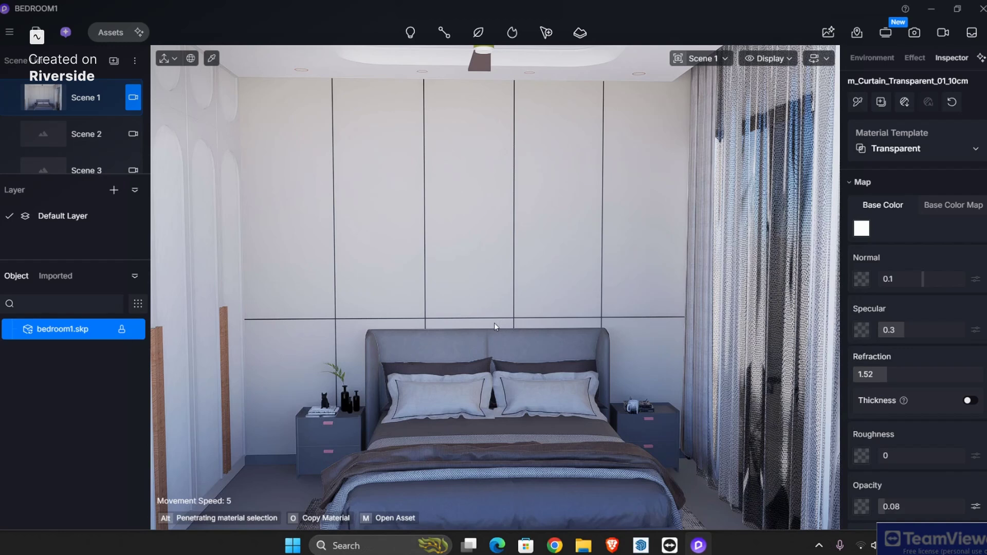
left_click(647, 546)
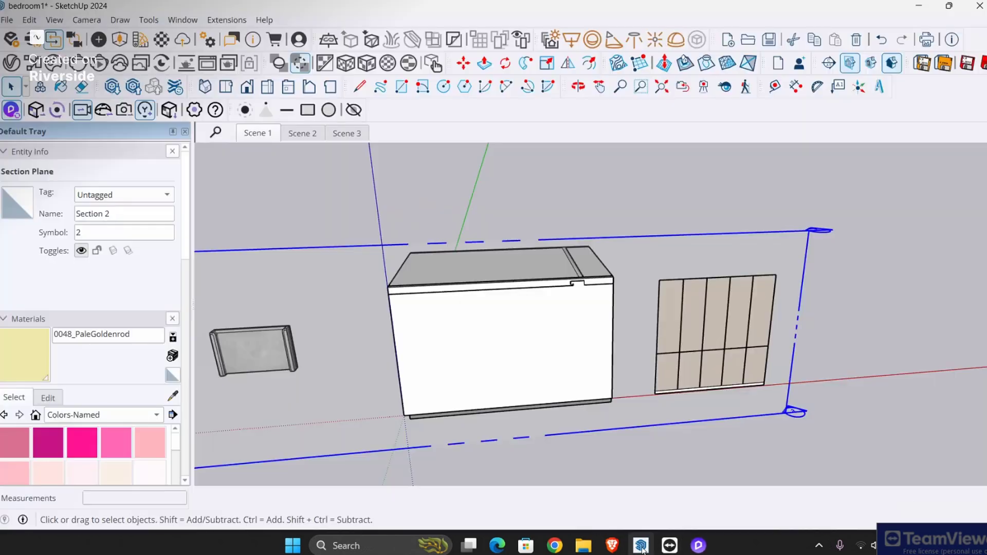
left_click(58, 110)
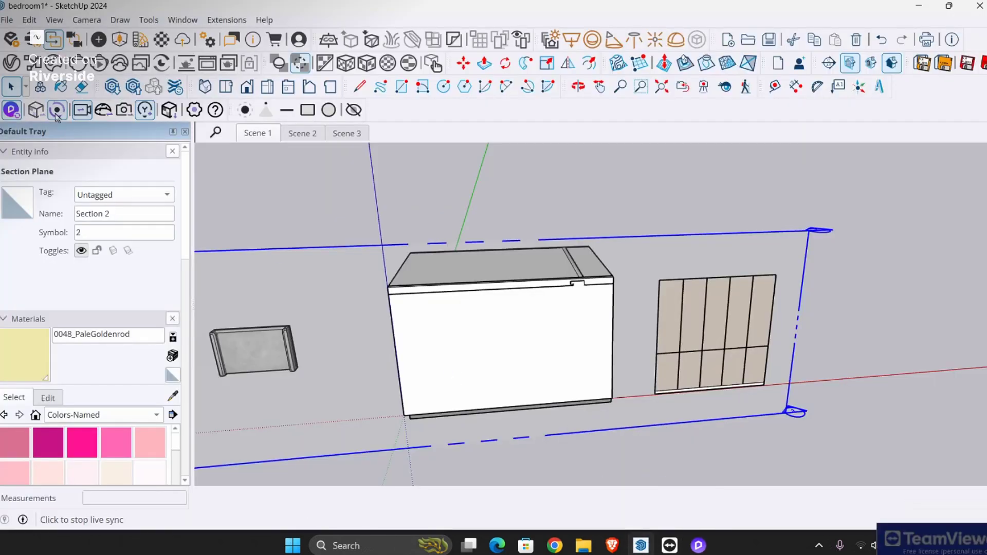
left_click(698, 546)
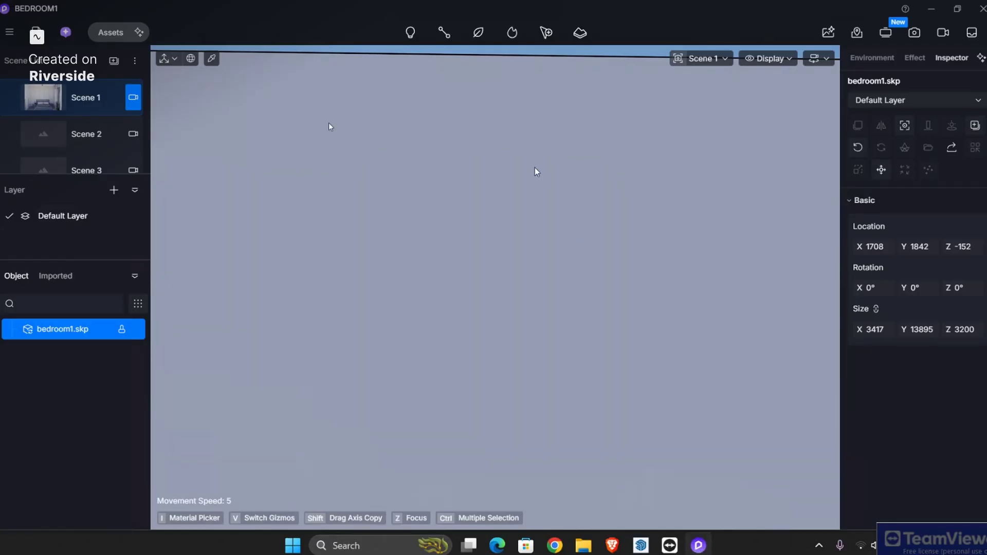
left_click(92, 101)
Try to enable the Section Tools widget in the D5 Render preferences.
left_click(724, 59)
left_click(614, 210)
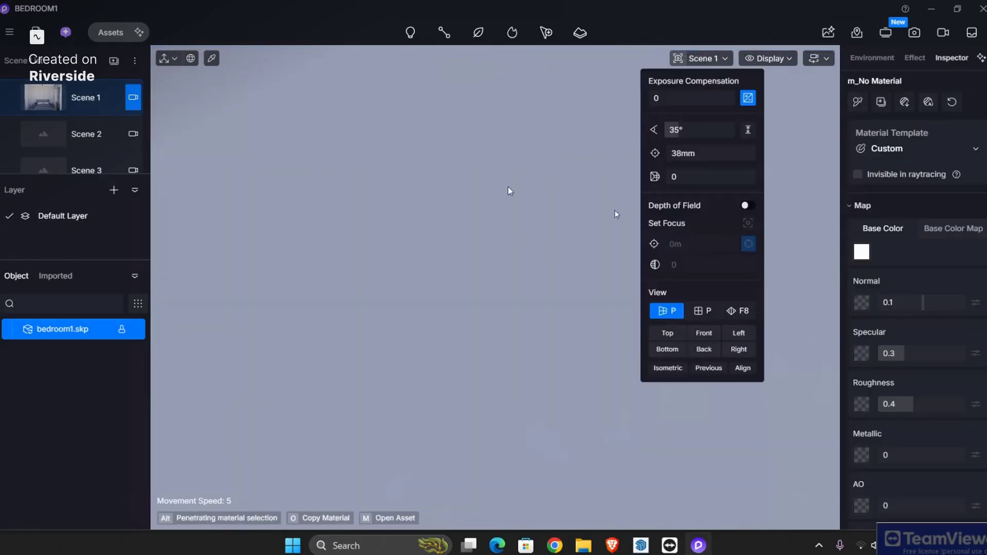
left_click(595, 31)
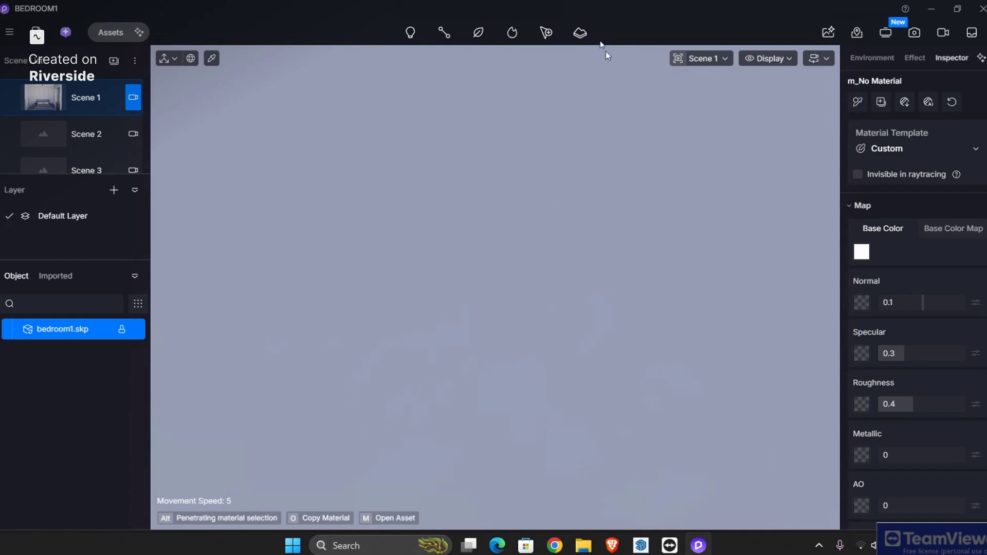
left_click(9, 32)
left_click(41, 214)
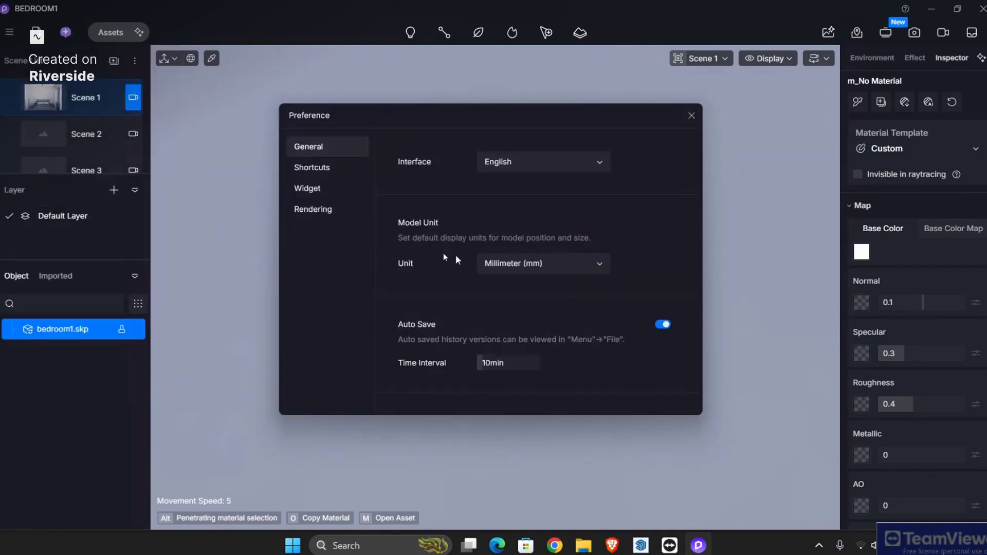
left_click(329, 209)
left_click(306, 188)
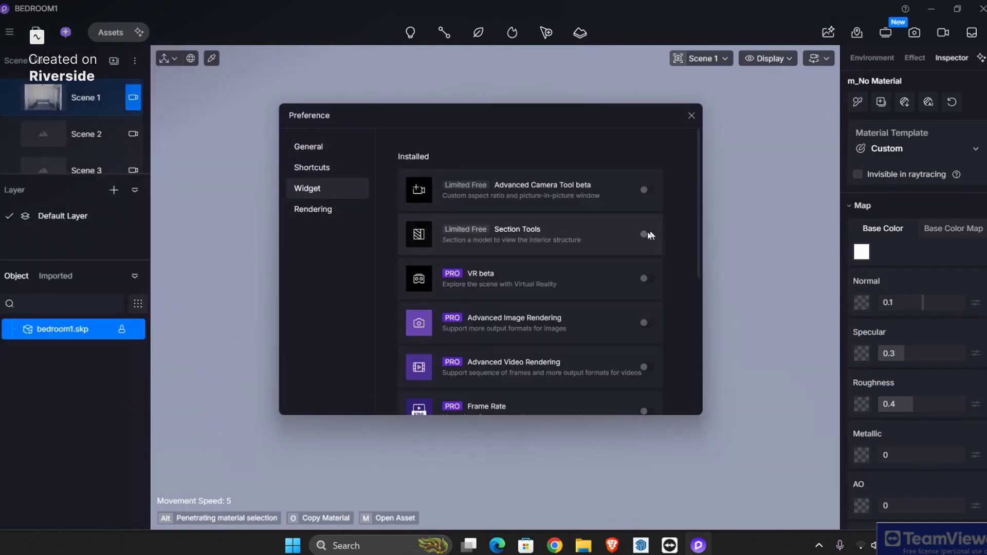
left_click(651, 234)
left_click(634, 66)
left_click(691, 115)
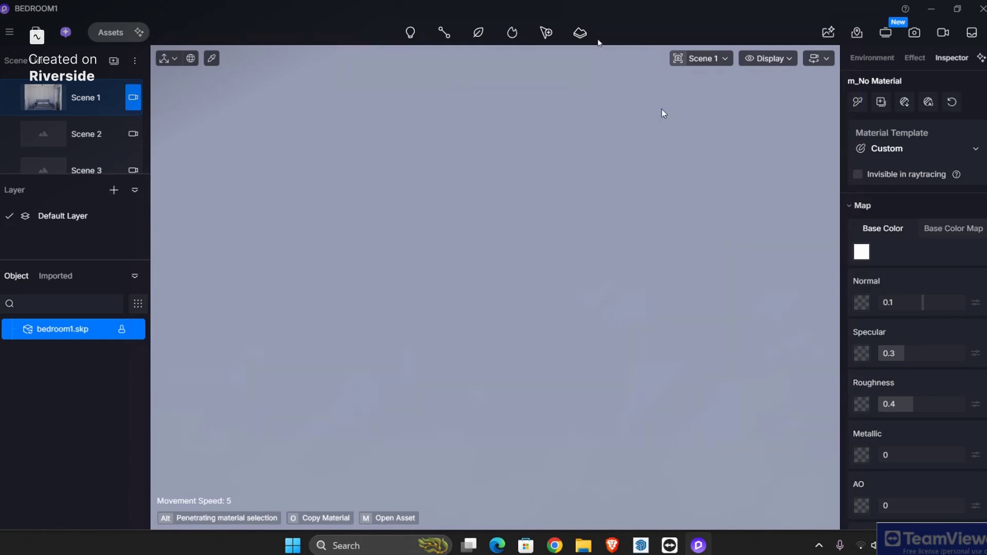
Try camera clipping distances of about 473 and 200 for Scene 1, and set the distance to 300.
left_click(719, 59)
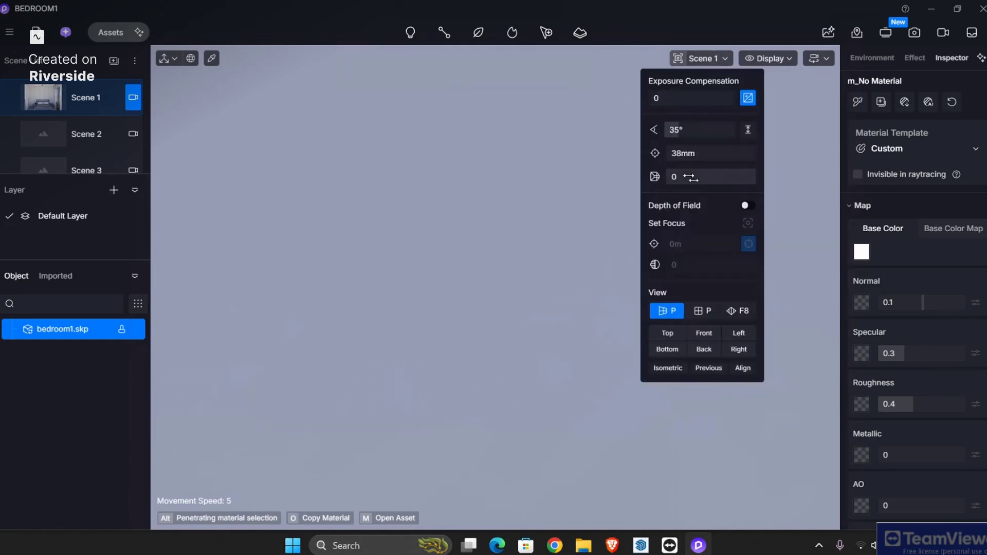
left_click_drag(695, 179, 675, 175)
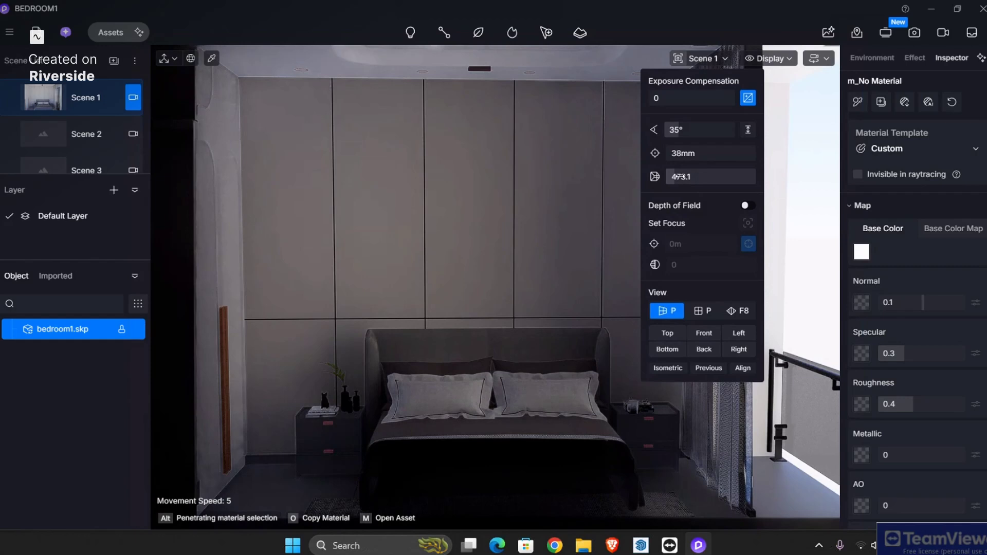
left_click(682, 176)
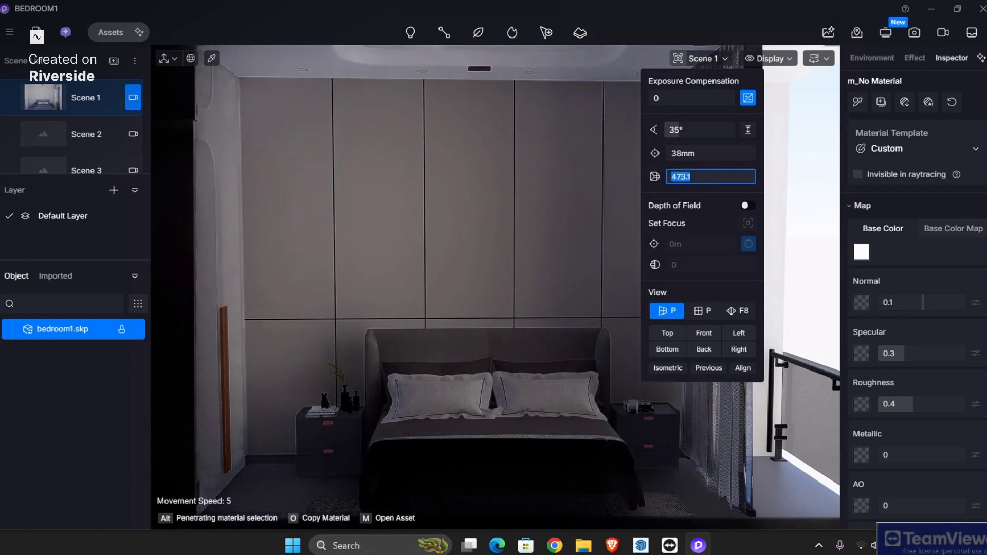
type("200")
key("Return")
left_click(700, 176)
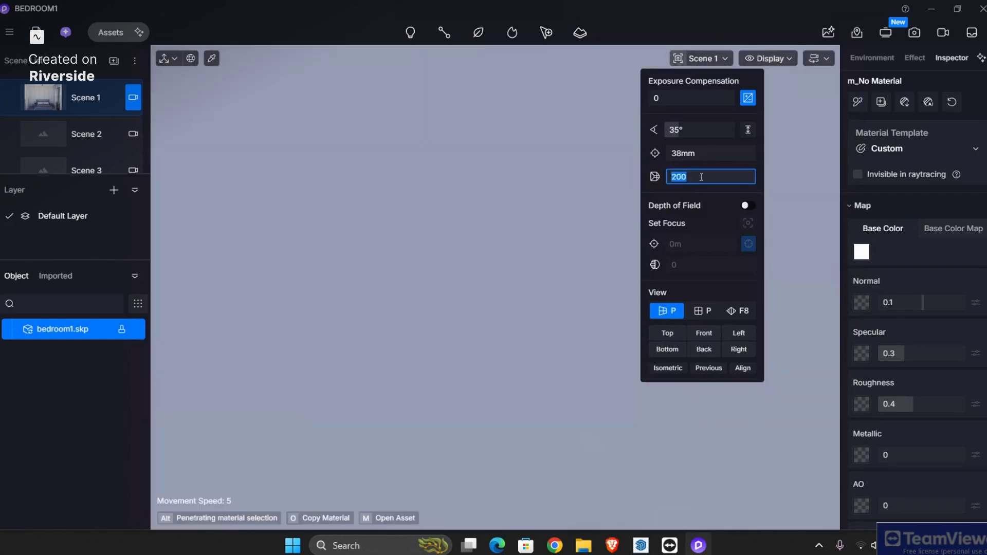
type("300")
key("Return")
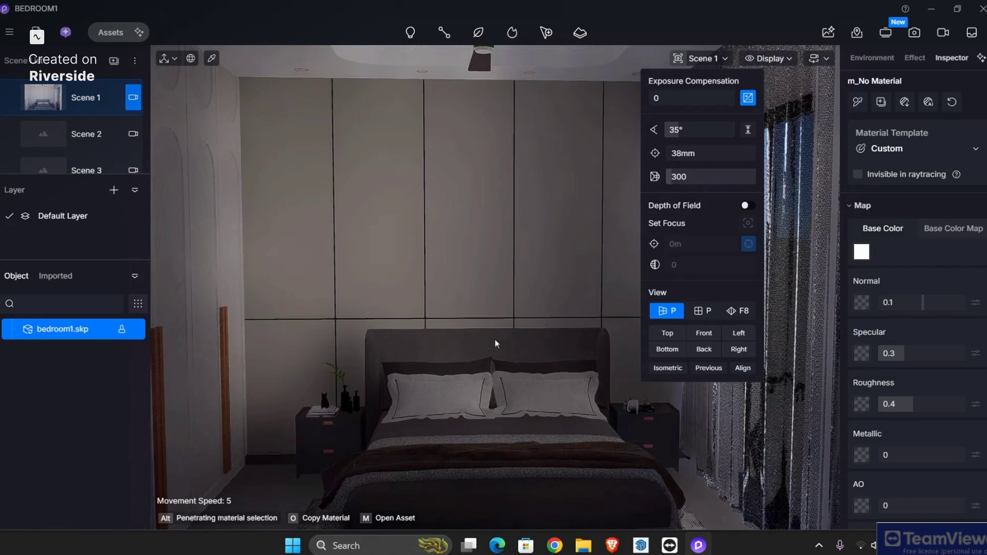
Reframe the view on the bed wall in two-point perspective, and update Scene 1 with it.
middle_click_drag(495, 338, 492, 326)
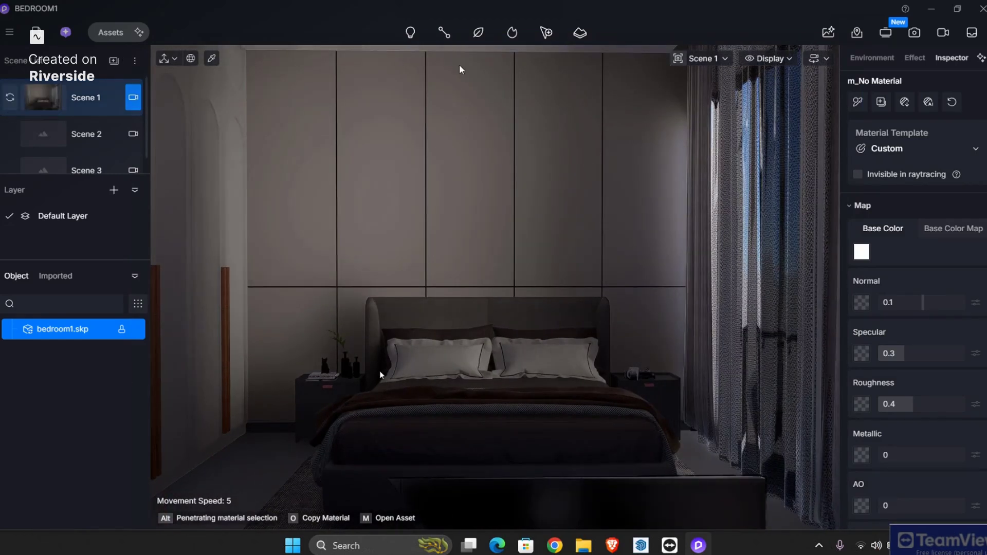
left_click(709, 58)
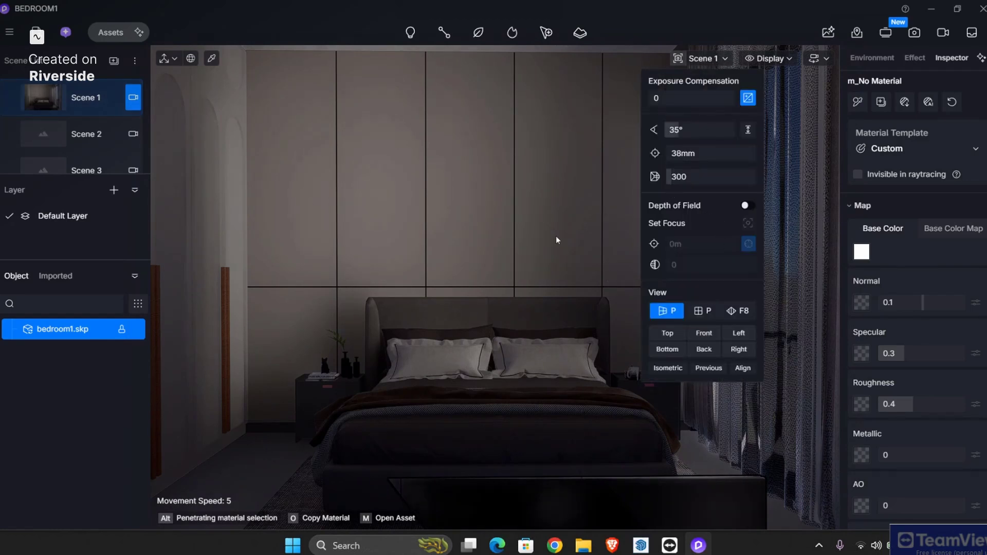
left_click(825, 60)
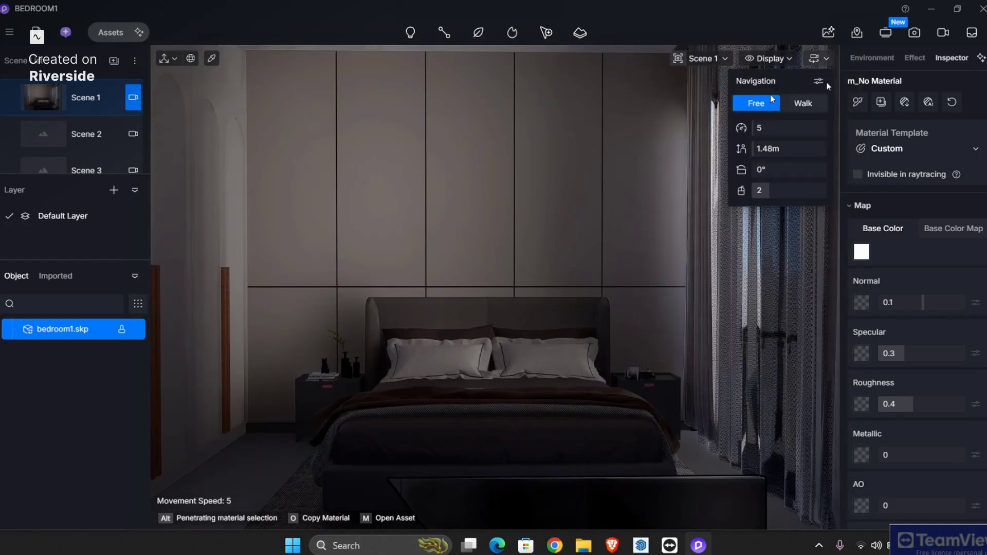
left_click(702, 58)
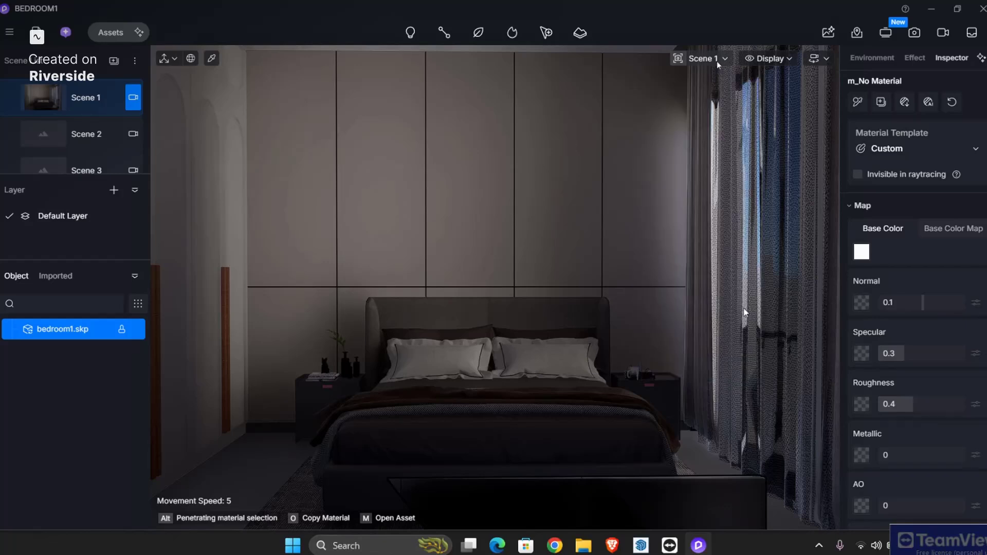
key("F8")
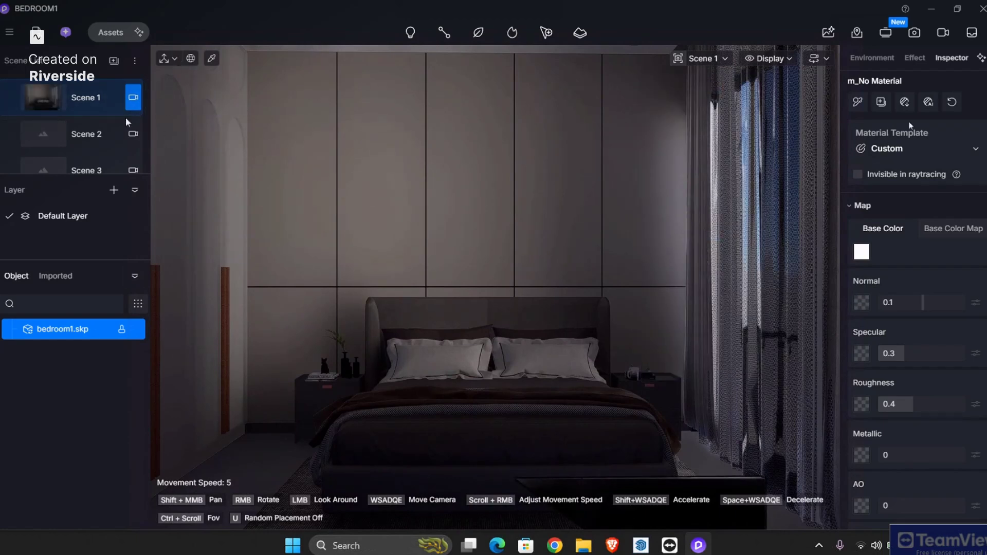
left_click(9, 97)
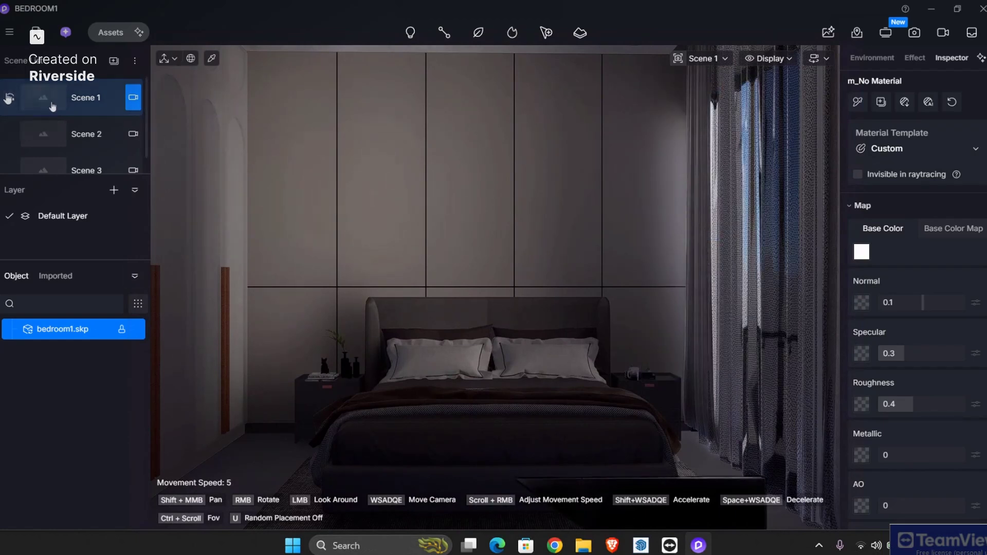
Select the Scene 1 camera and show the composition grid over the viewport.
left_click(133, 98)
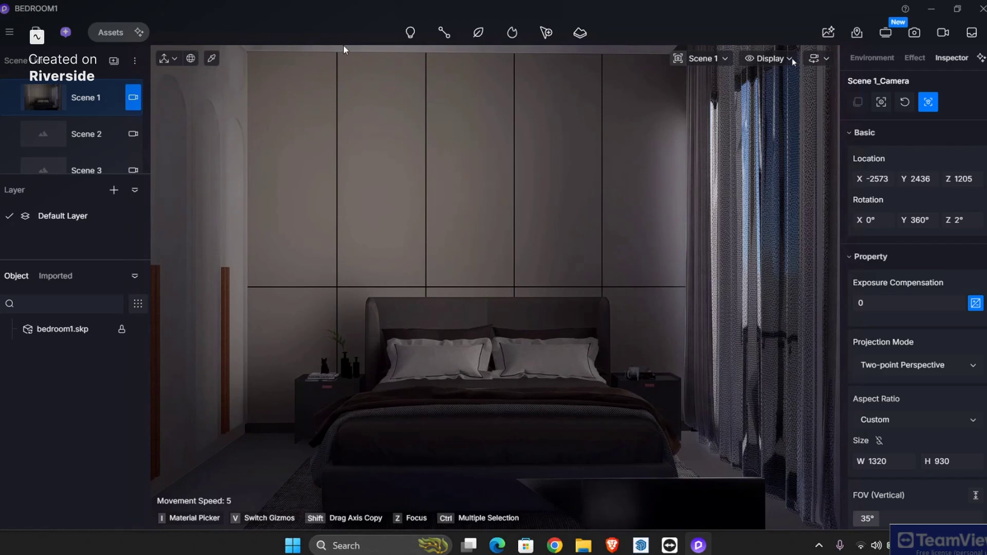
left_click(769, 58)
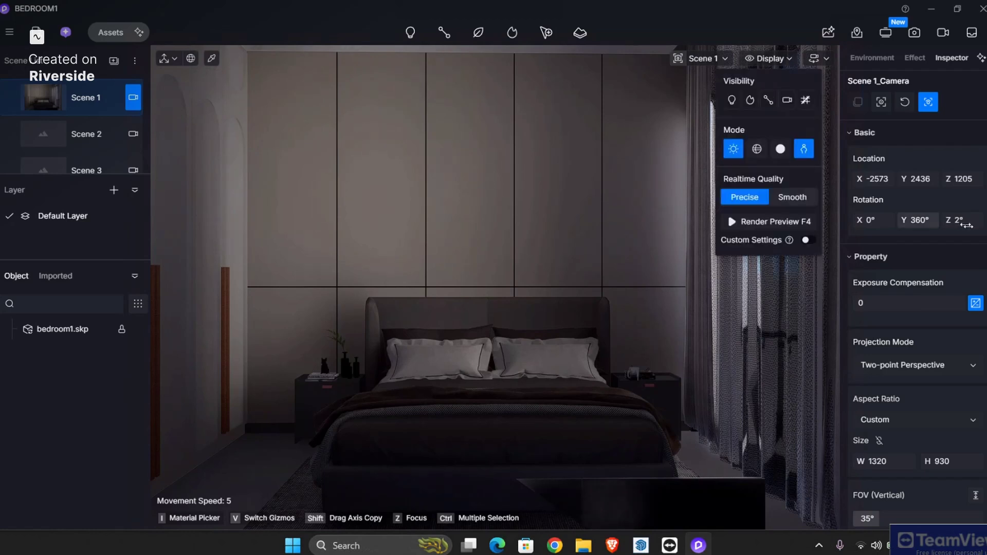
left_click(805, 100)
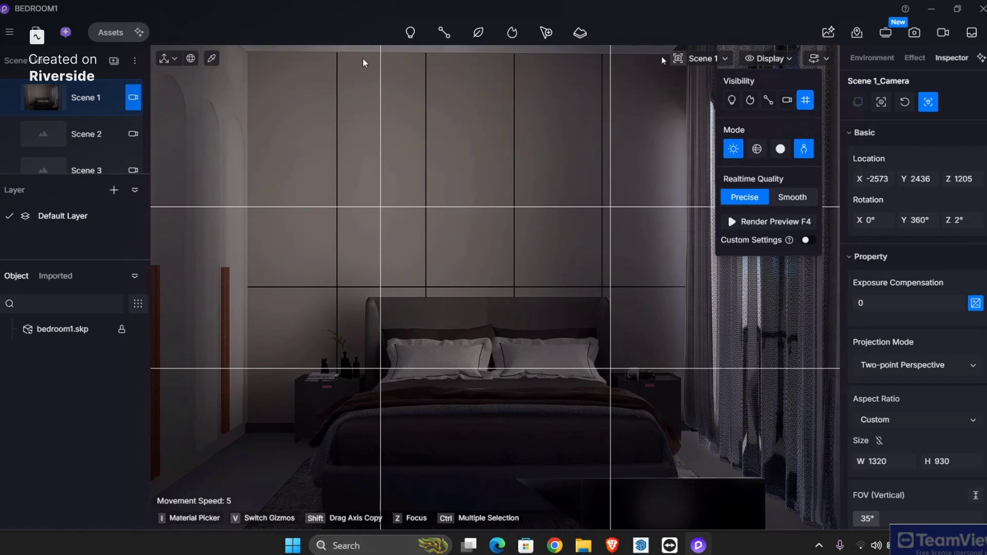
Set the Scene 1 camera's Z rotation to 0°, and save the project.
left_click(962, 220)
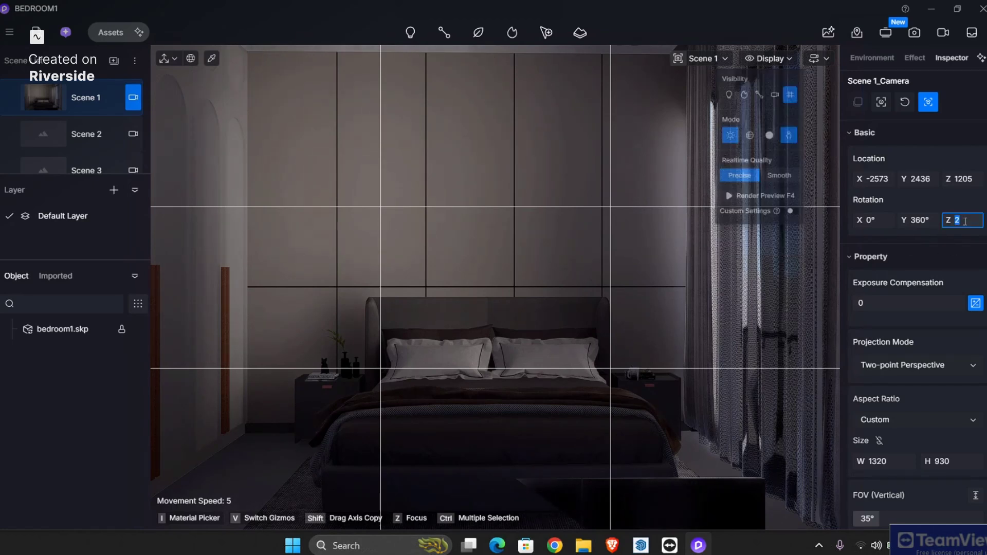
type("0")
key("Return")
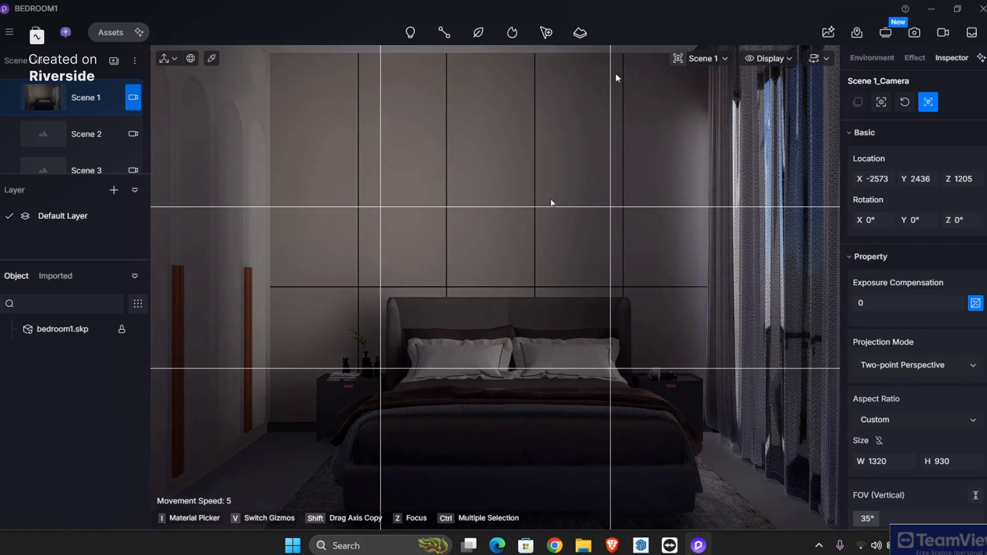
left_click(543, 214)
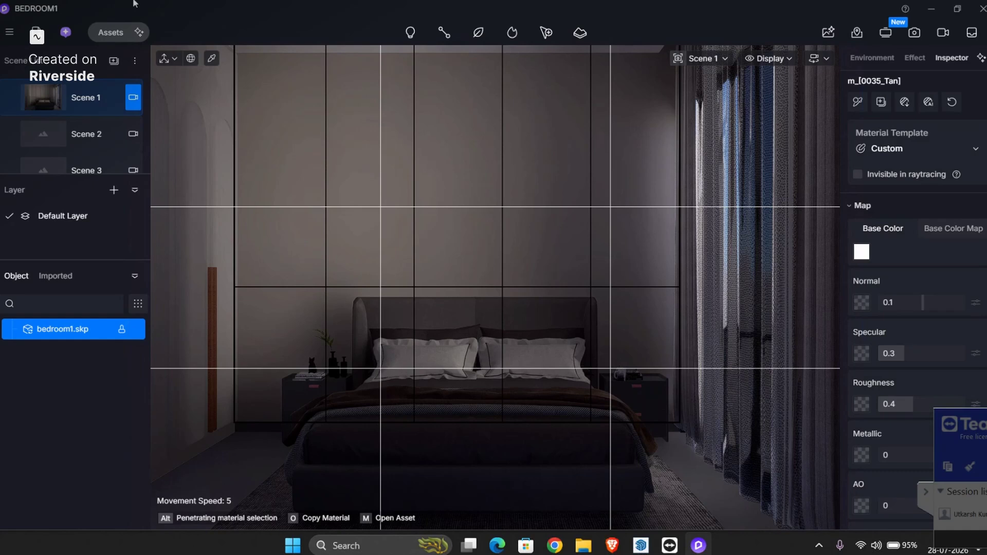
key("ctrl+s")
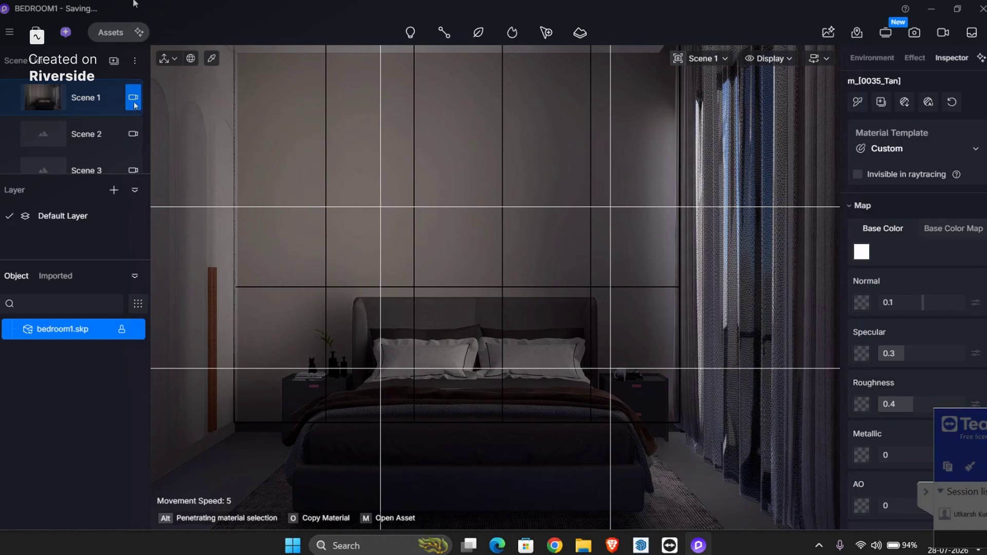
Review the Scene 1 camera's properties, and try switching depth of field on.
left_click(135, 106)
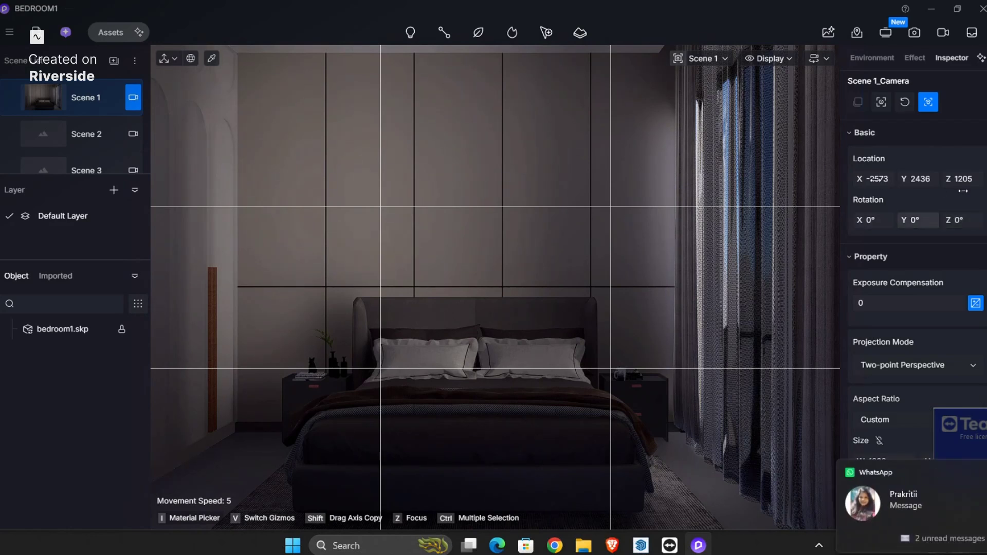
scroll(945, 346, "down", 5)
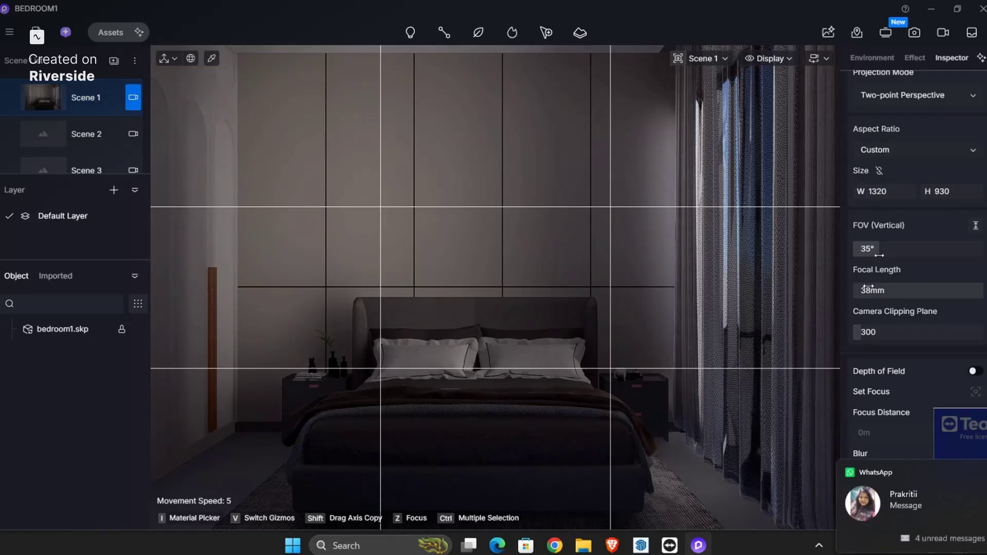
left_click(704, 58)
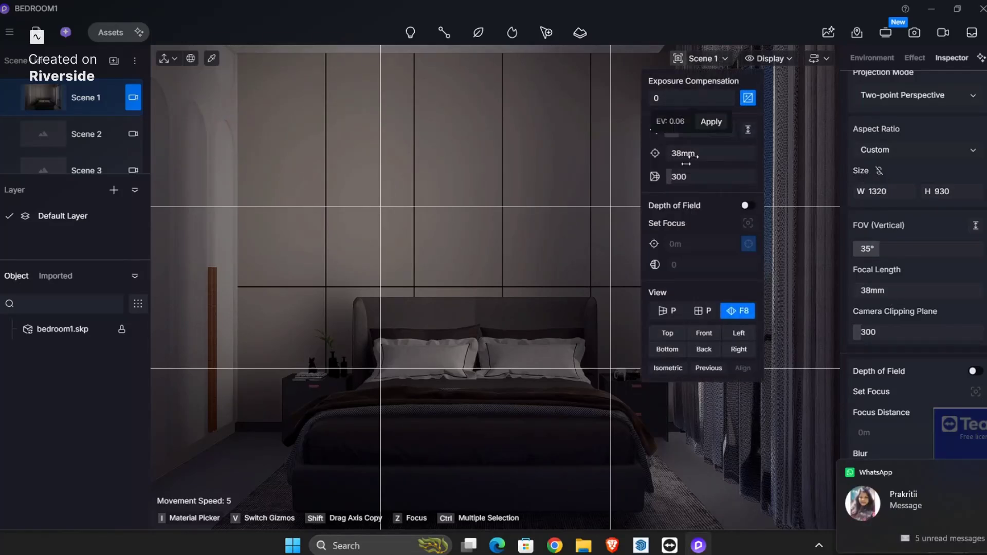
left_click(958, 419)
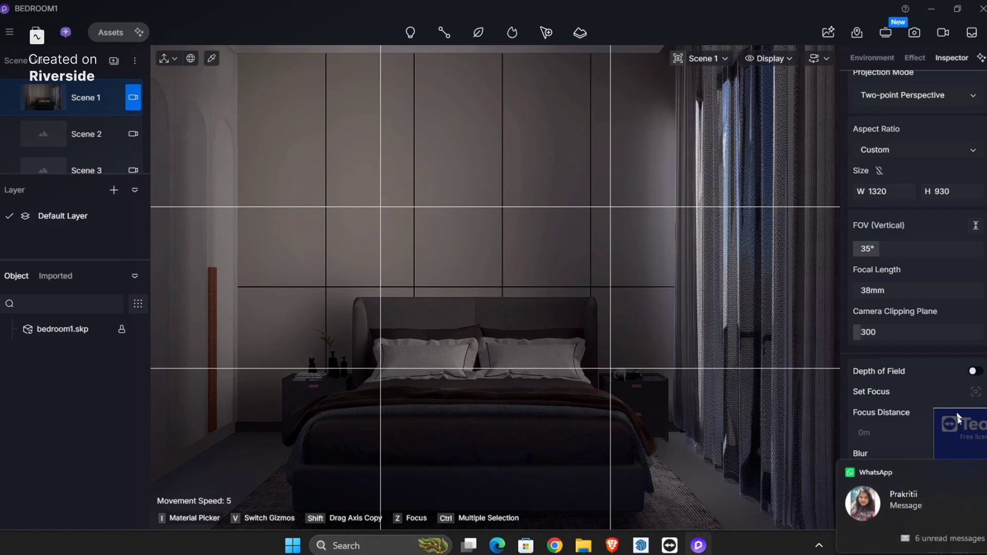
left_click(973, 371)
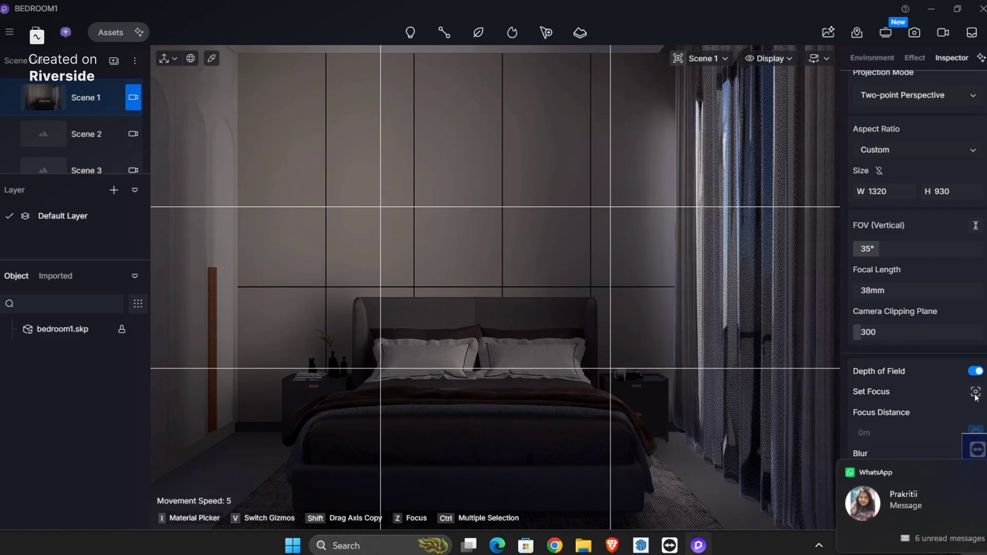
left_click(973, 371)
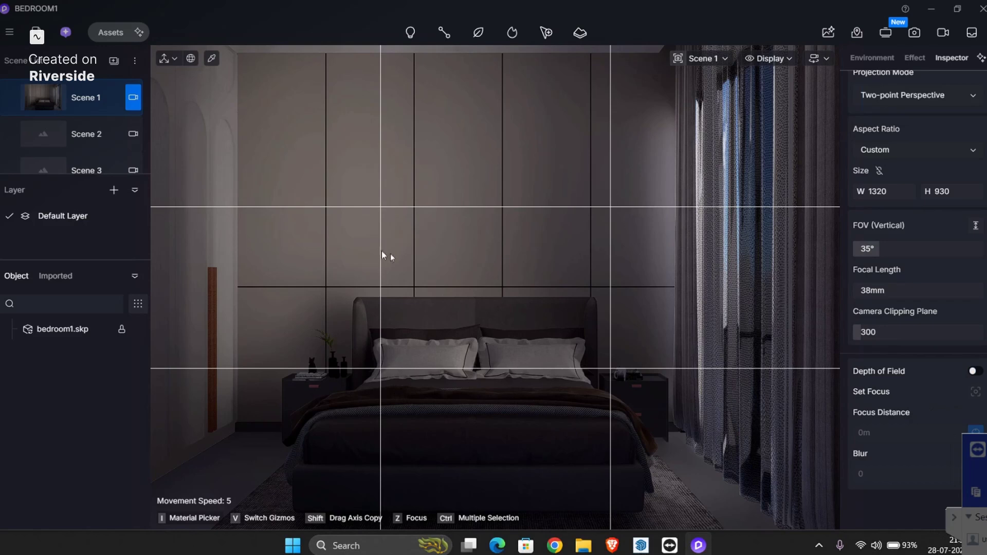
Move the camera back out of the room, and set its focal length to 35 mm and clipping plane to 350.
scroll(399, 250, "down", 3)
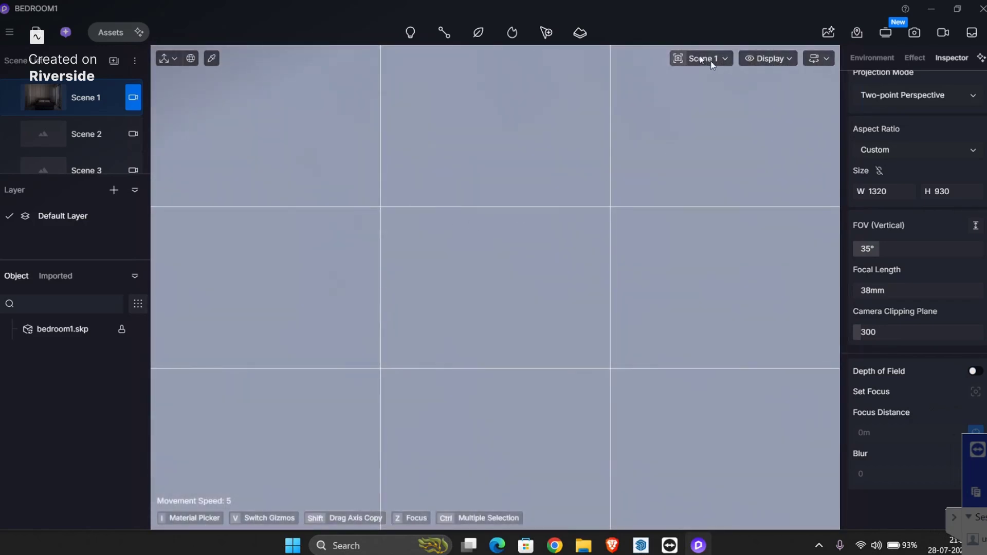
left_click(703, 59)
left_click(705, 153)
type("35")
left_click(692, 178)
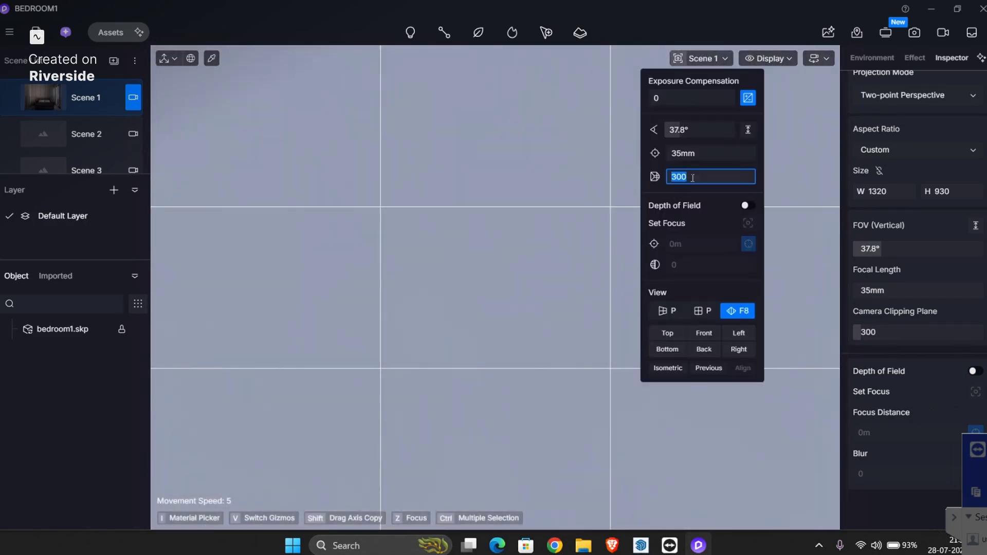
type("350")
key("Return")
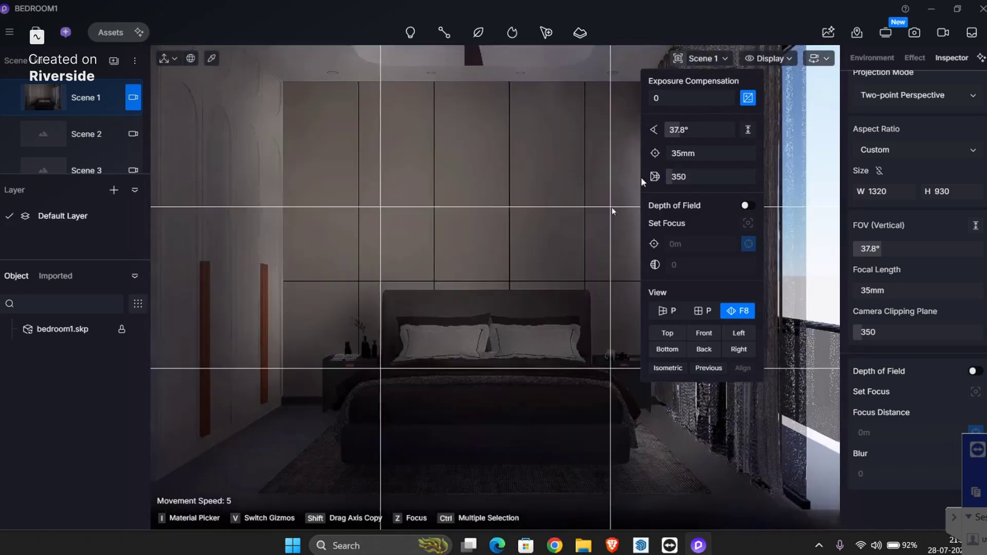
Fine-tune the framing of the bed wall and update Scene 1 with the wider view.
left_click(459, 240)
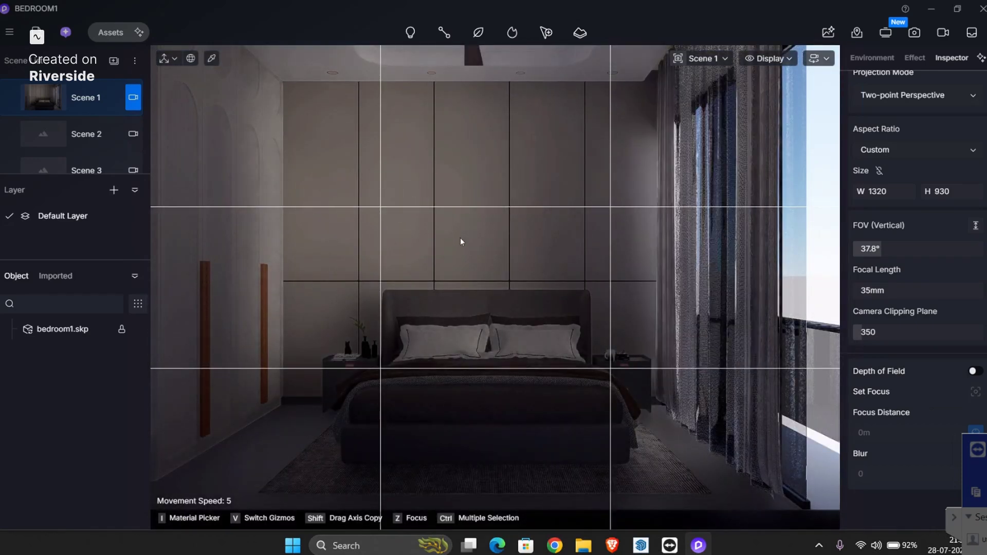
middle_click_drag(460, 239, 460, 238)
left_click(10, 104)
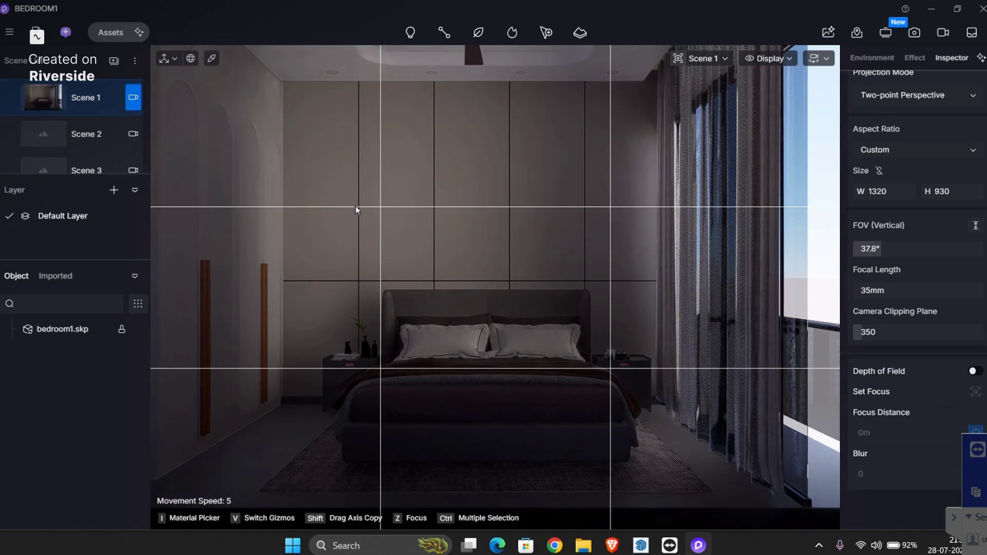
left_click(552, 193)
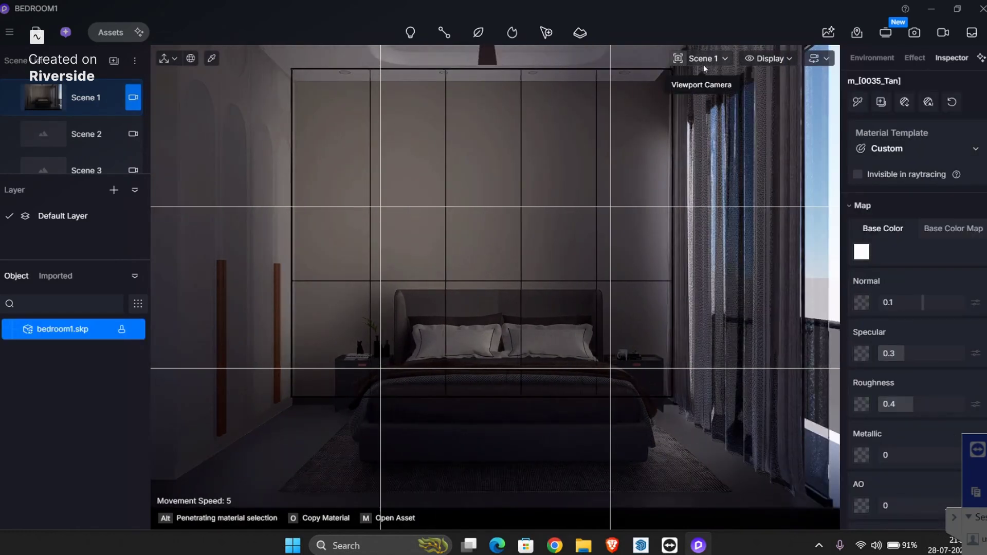
Try a 3:2 aspect ratio for the Scene 1 camera, and set the ratio to 1:1.
left_click(708, 60)
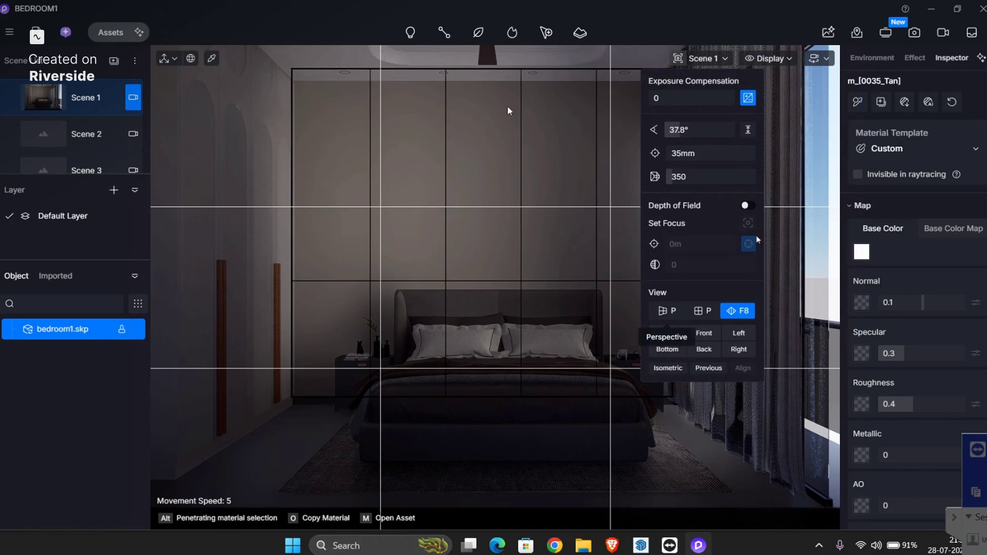
left_click(133, 98)
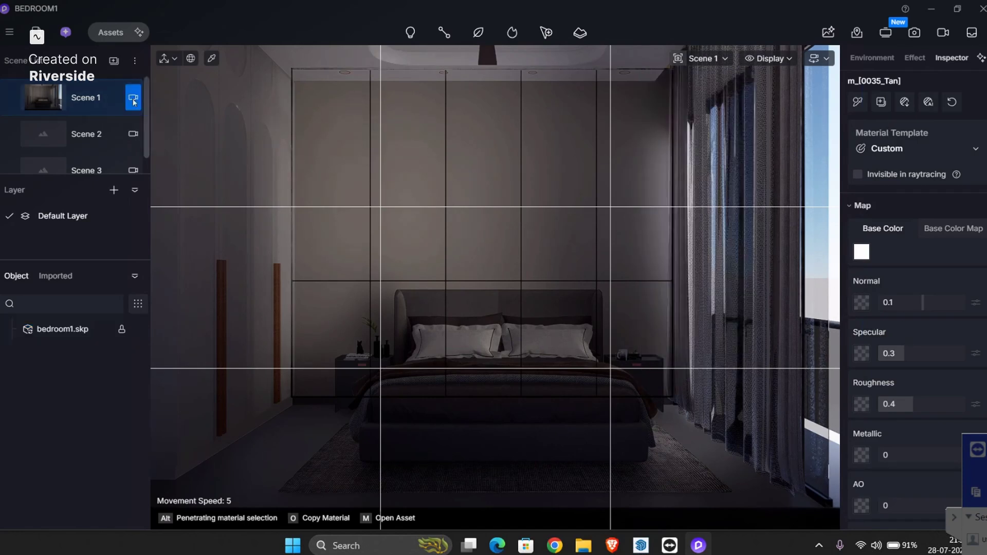
left_click(133, 98)
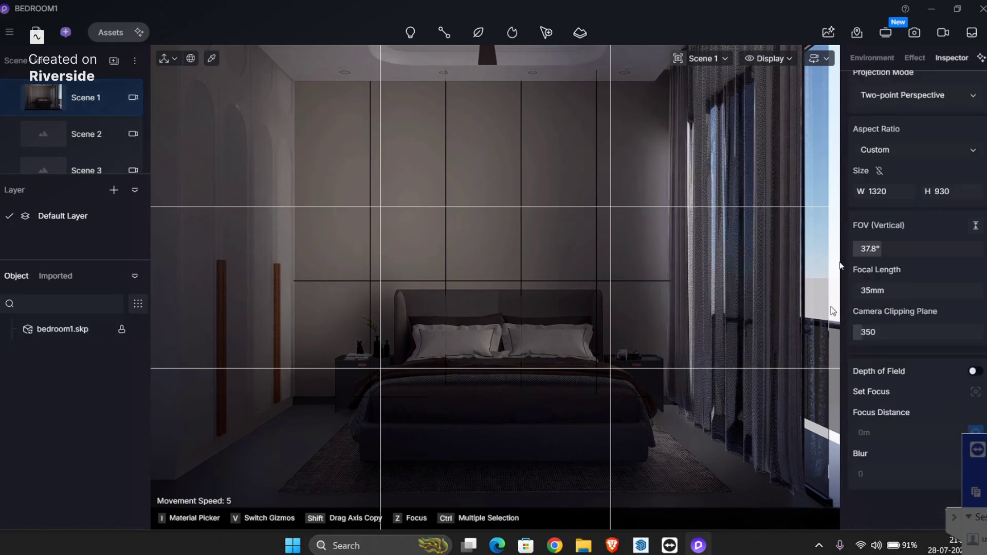
left_click(133, 97)
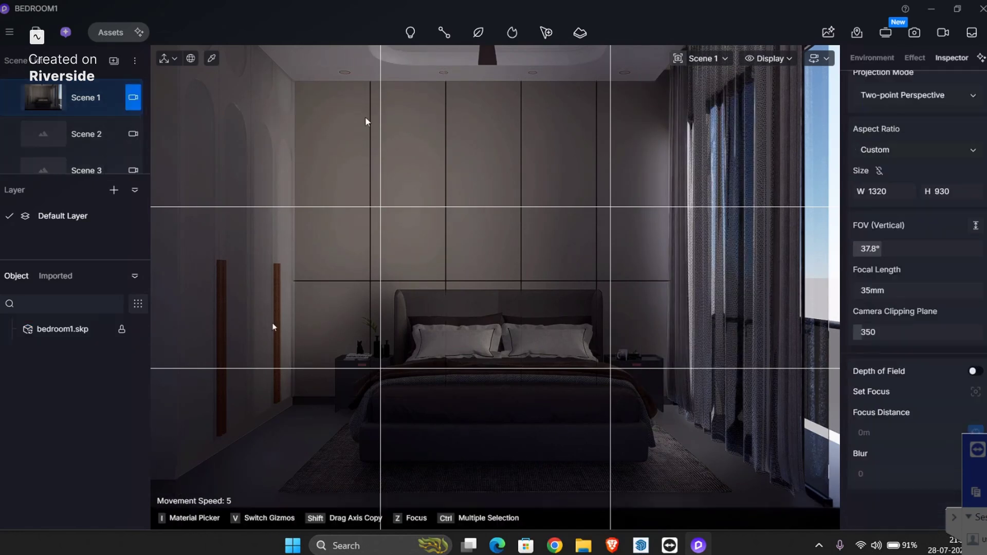
left_click(901, 149)
left_click(894, 203)
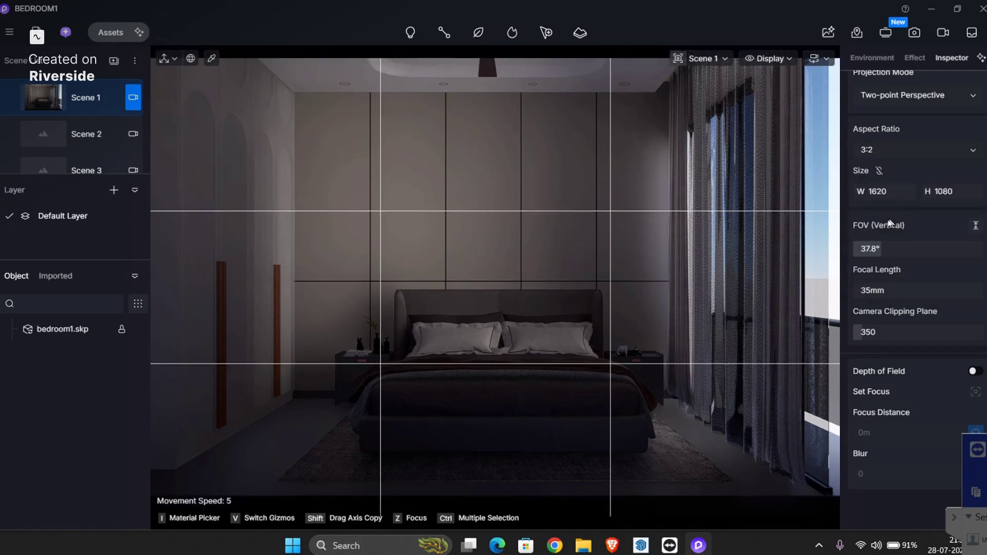
left_click(884, 150)
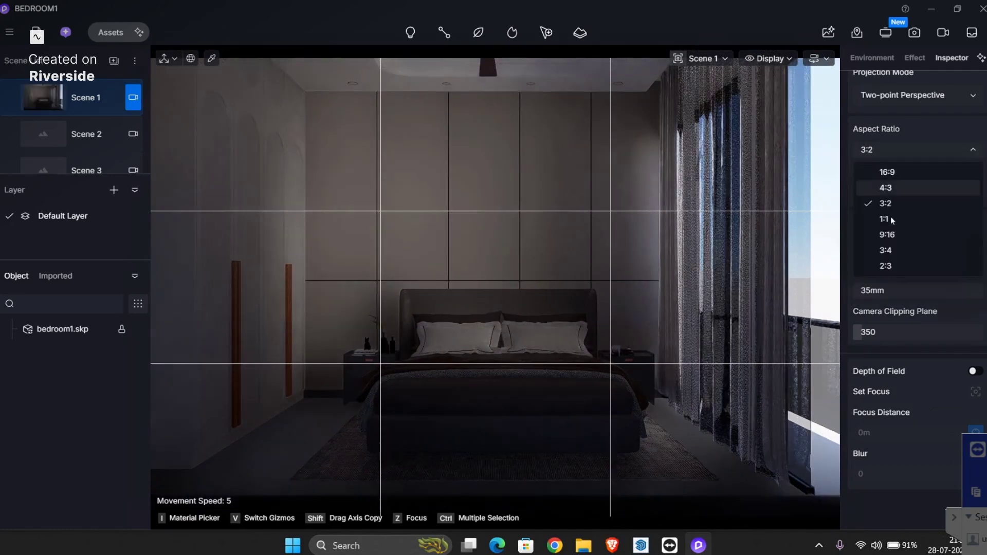
left_click(891, 217)
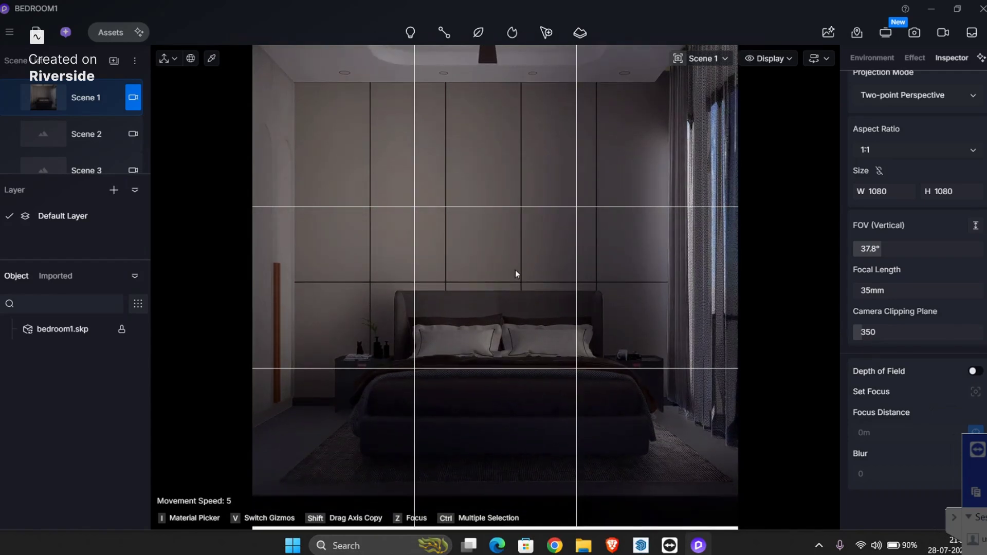
Shift the square view up to include more of the ceiling and fan, and update Scene 1.
middle_click_drag(516, 267, 512, 288)
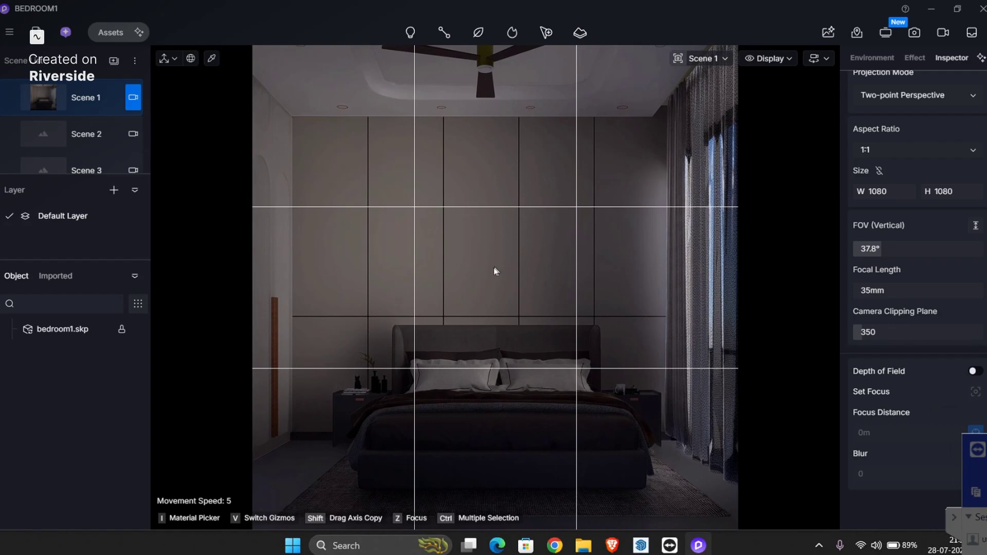
left_click(10, 98)
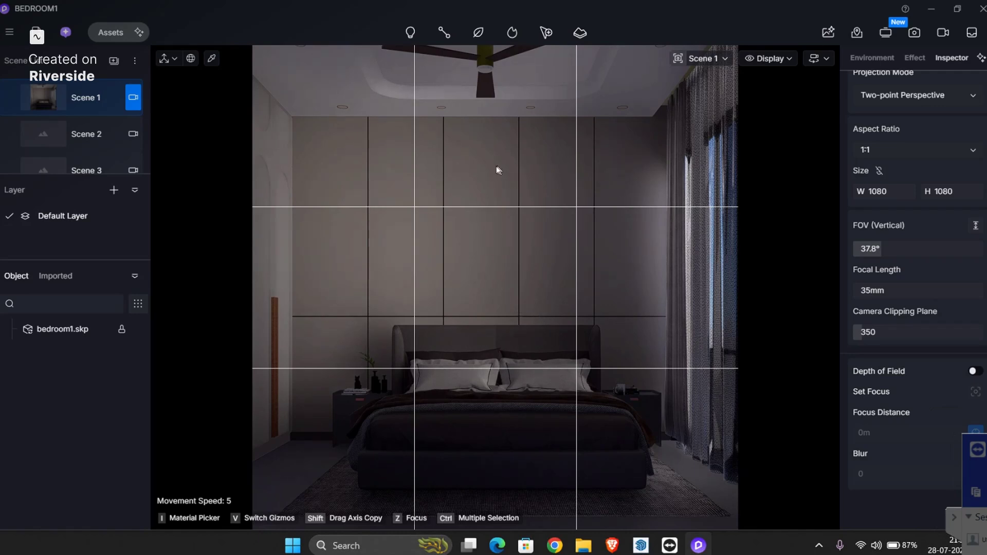
left_click(536, 210)
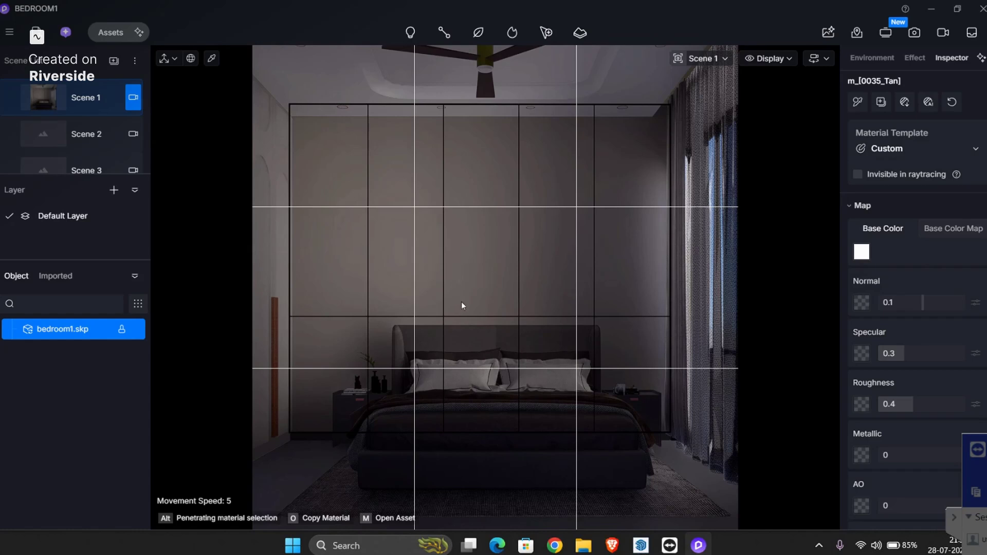
Switch to Chrome, look through Google Images results for "circle to 3d sphere", and return to D5 Render.
left_click(567, 428)
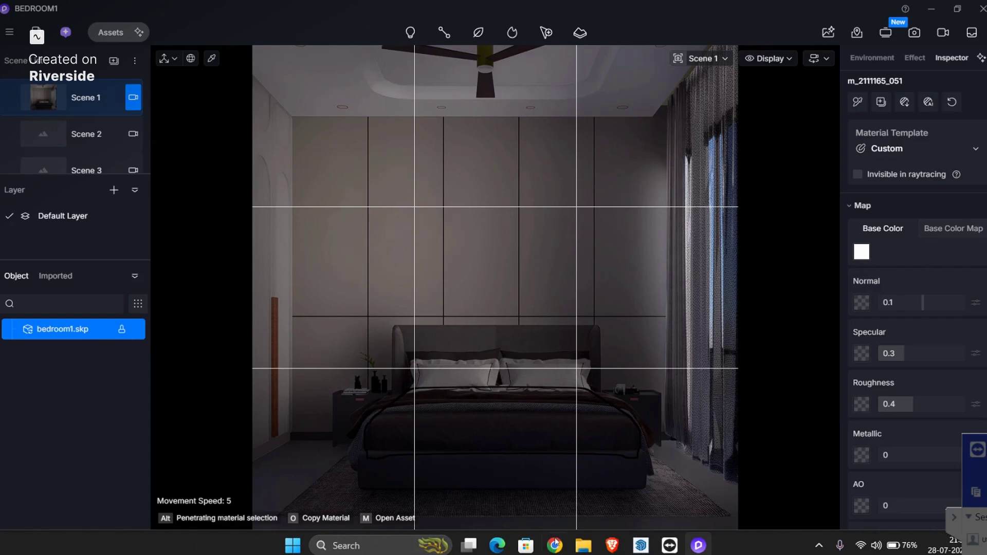
mouse_move(554, 545)
left_click(586, 462)
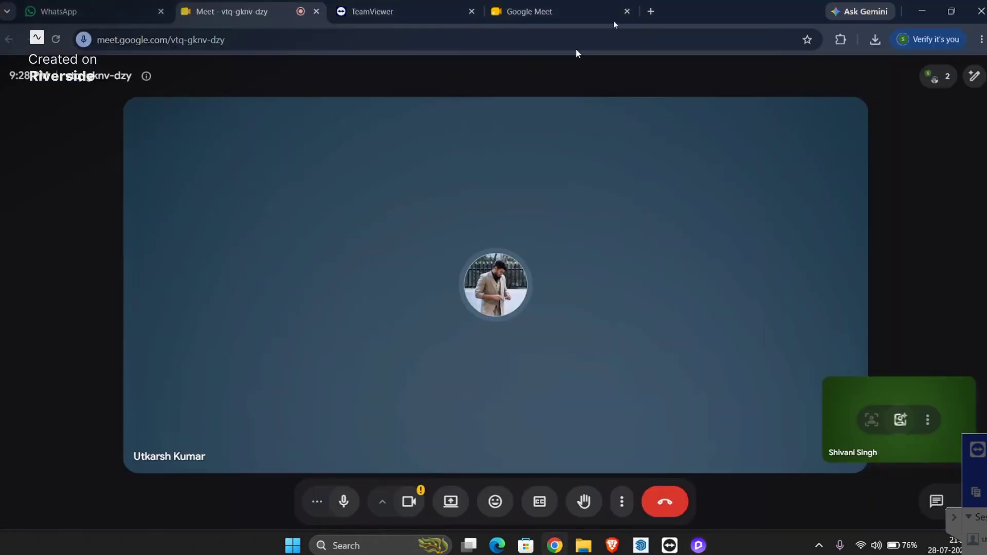
left_click(651, 11)
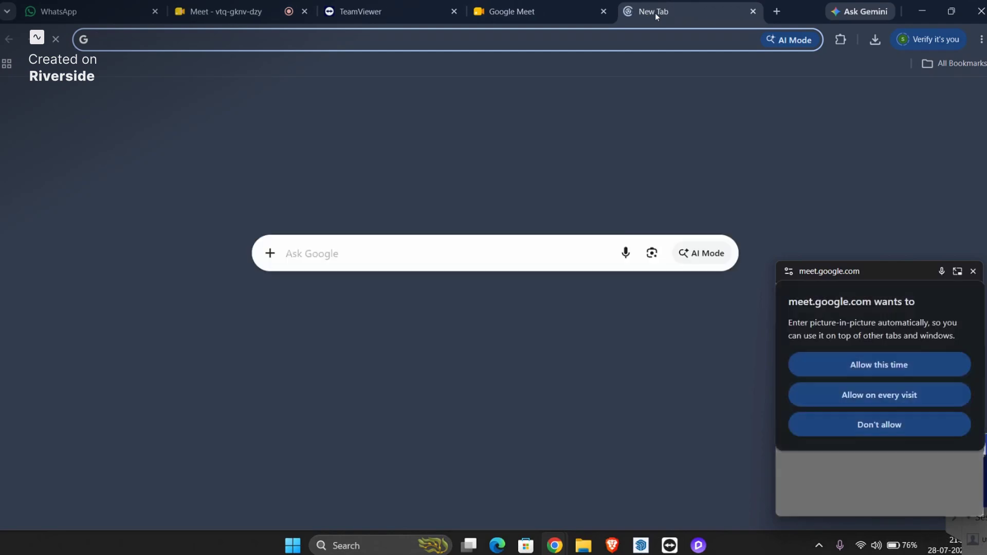
type("circle to 3d sphe")
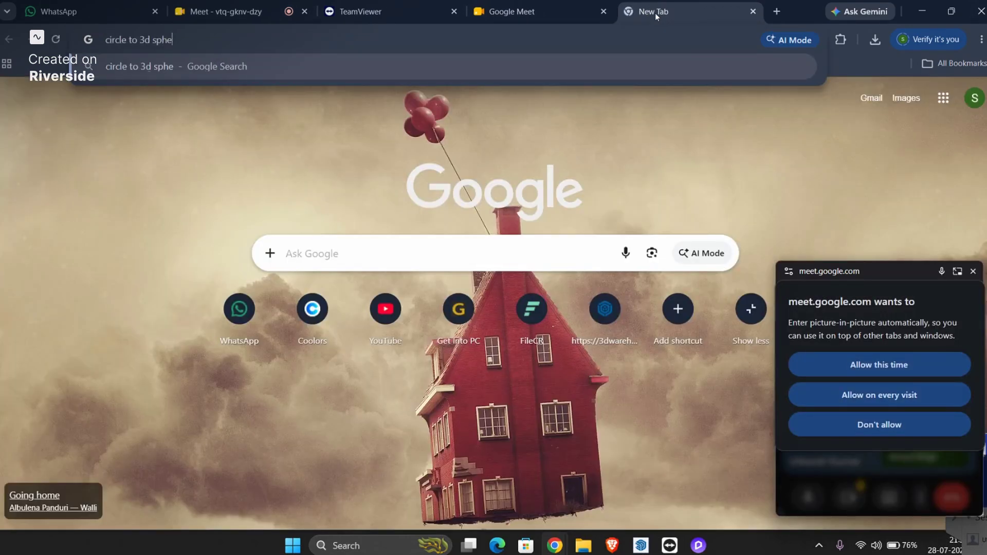
type("re")
key("Return")
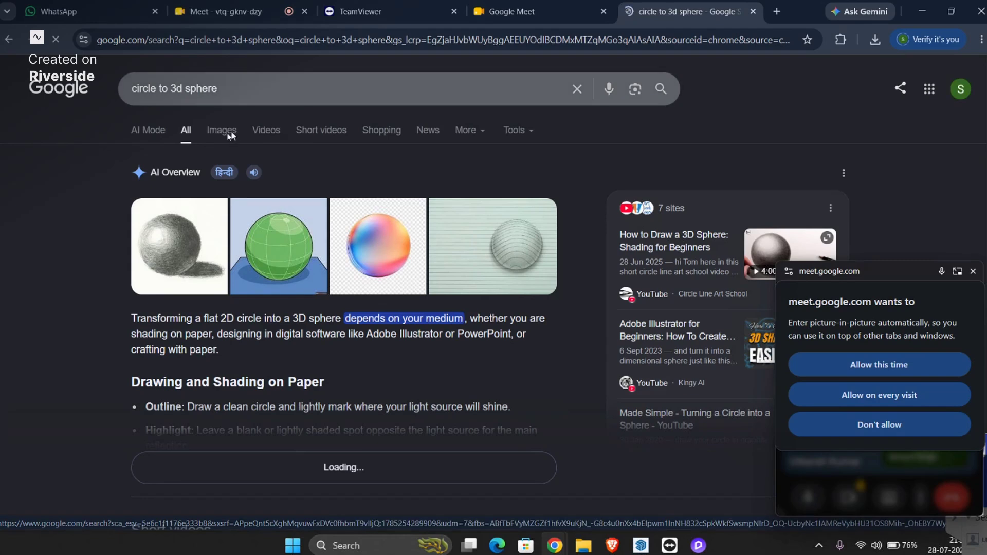
left_click(230, 135)
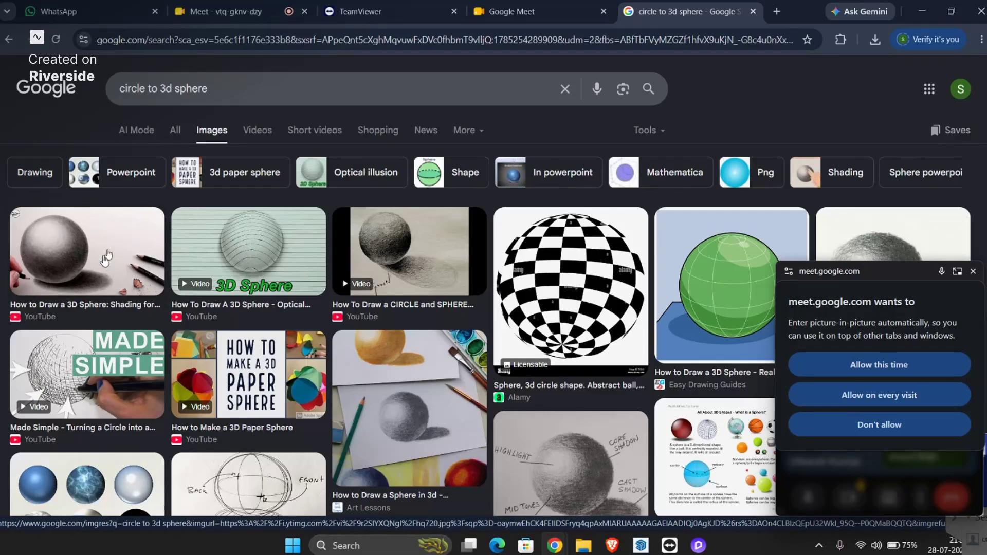
scroll(35, 231, "down", 5)
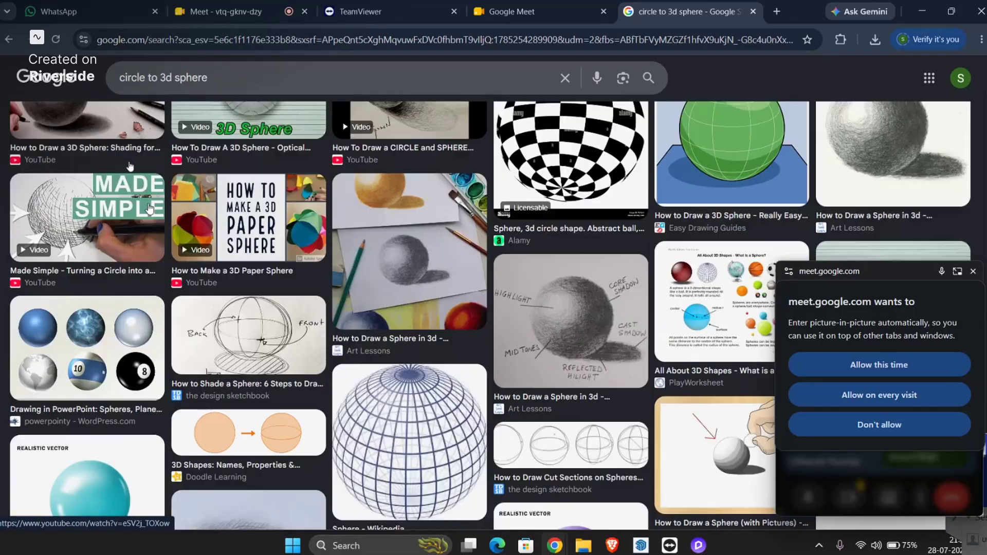
scroll(41, 220, "up", 5)
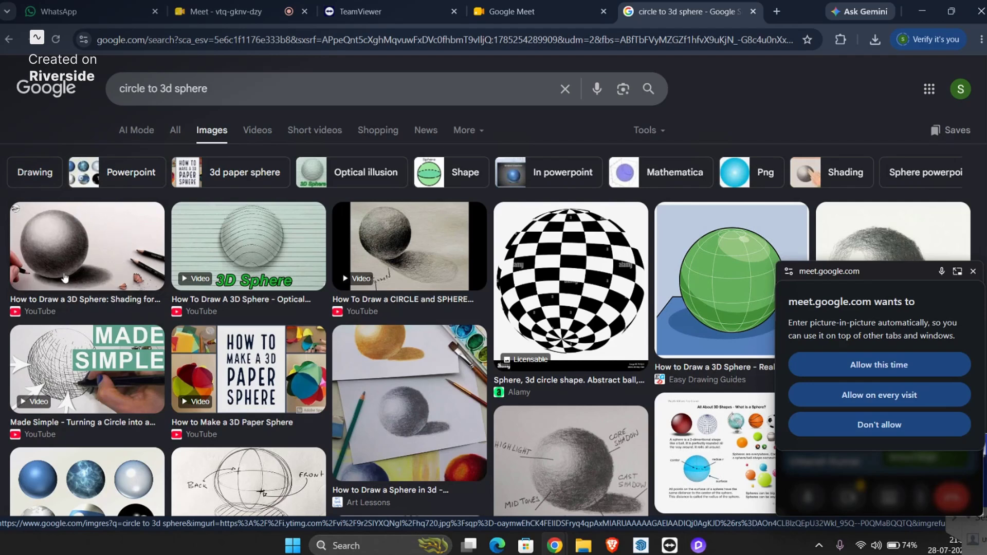
left_click(699, 546)
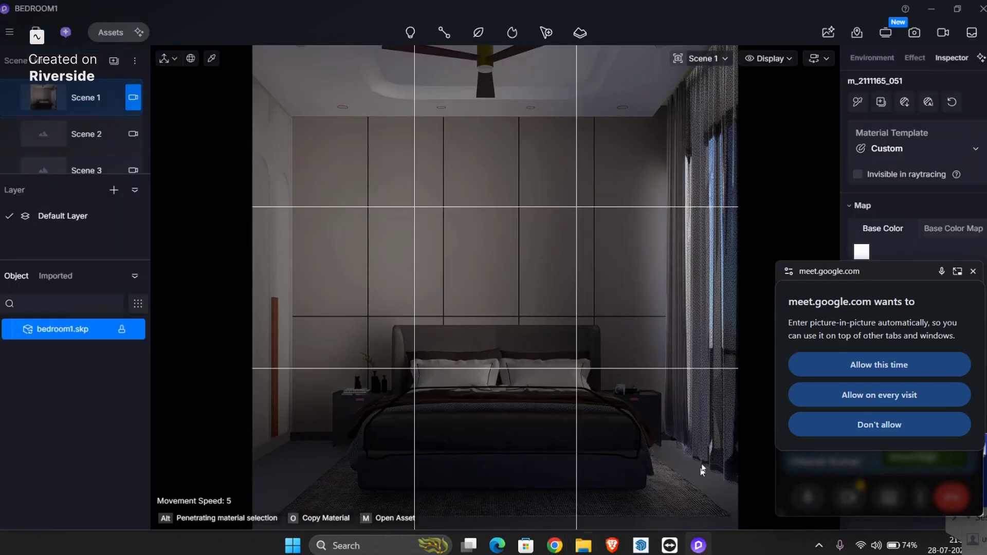
left_click(973, 273)
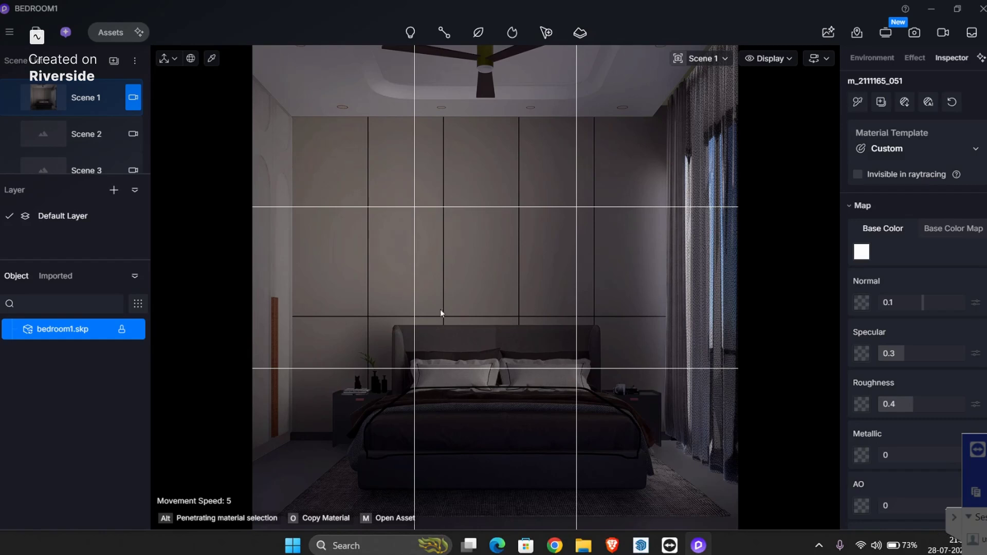
Find the gauze materials in the asset library and apply Blue Gauze Curtain to the sheer window curtain.
left_click(712, 265)
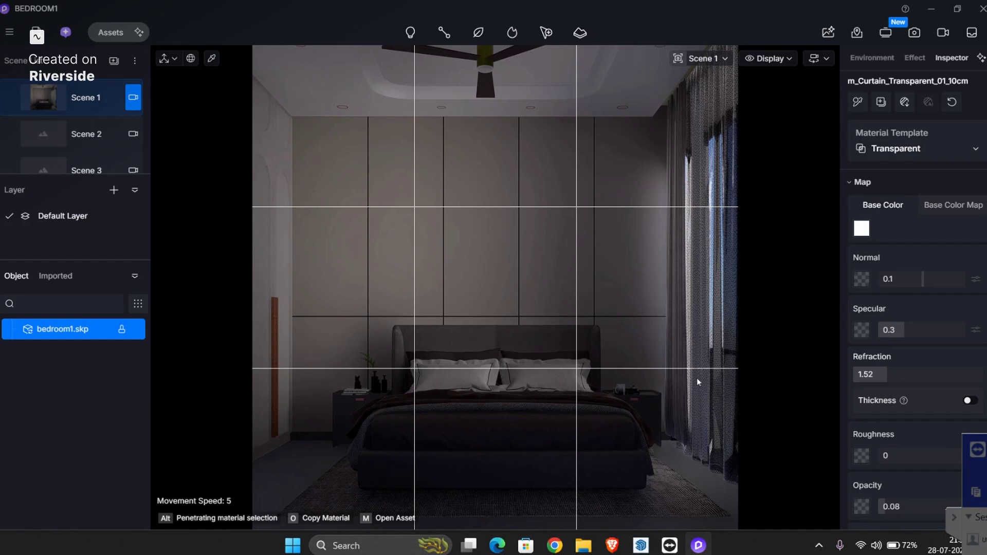
key("m")
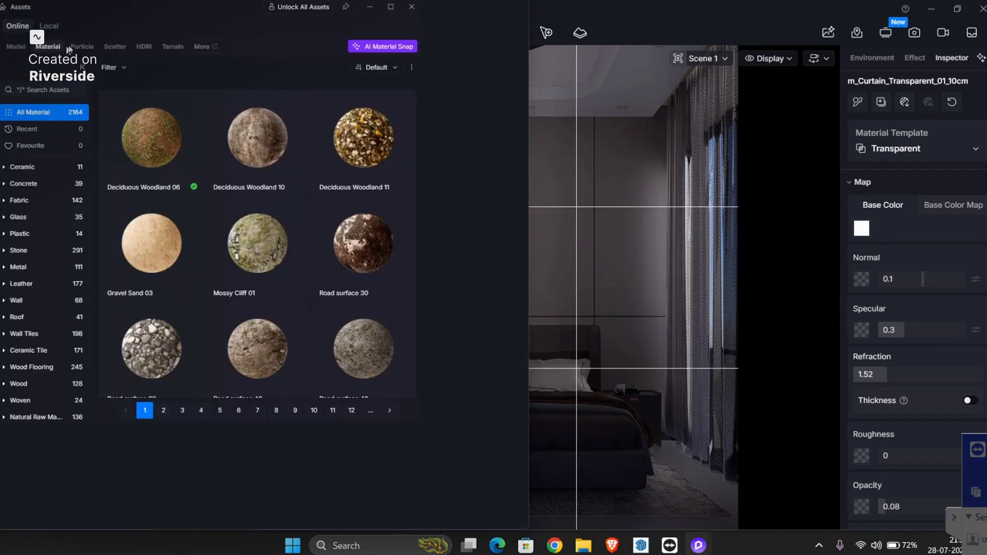
left_click(60, 113)
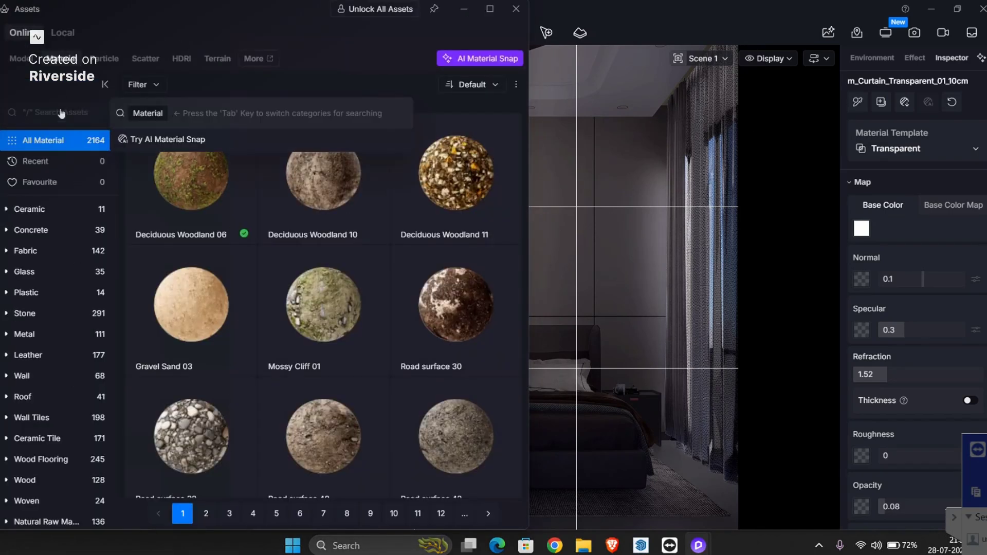
type("gauze")
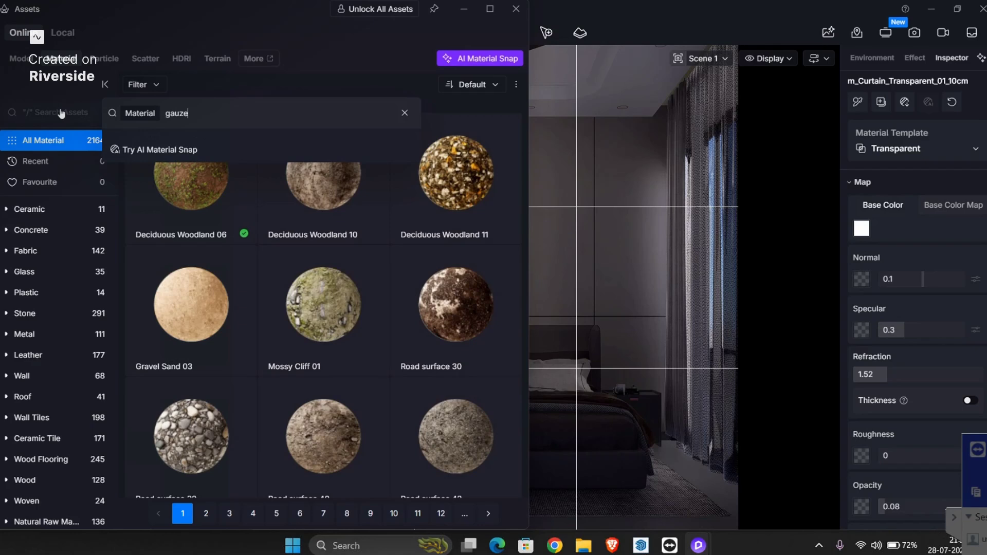
key("Return")
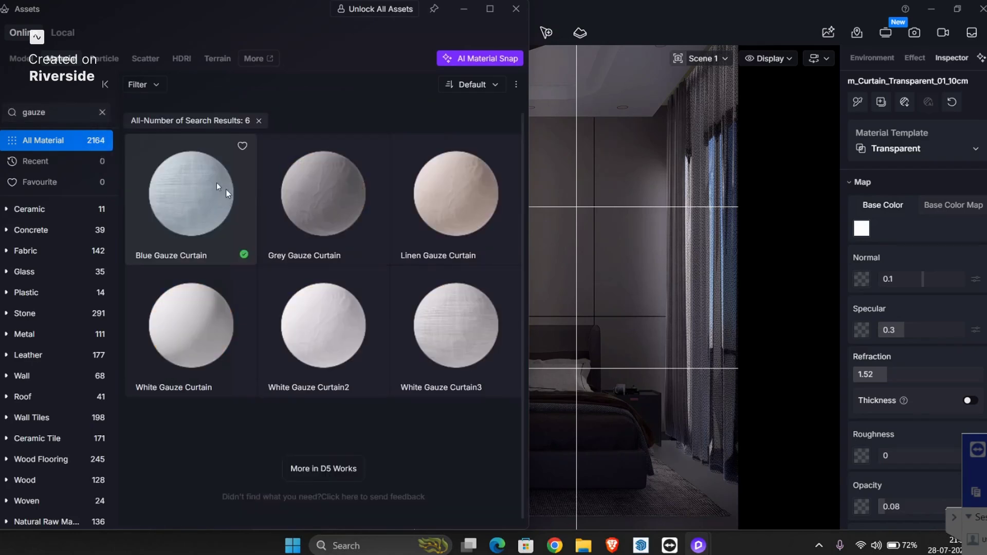
left_click_drag(264, 195, 720, 190)
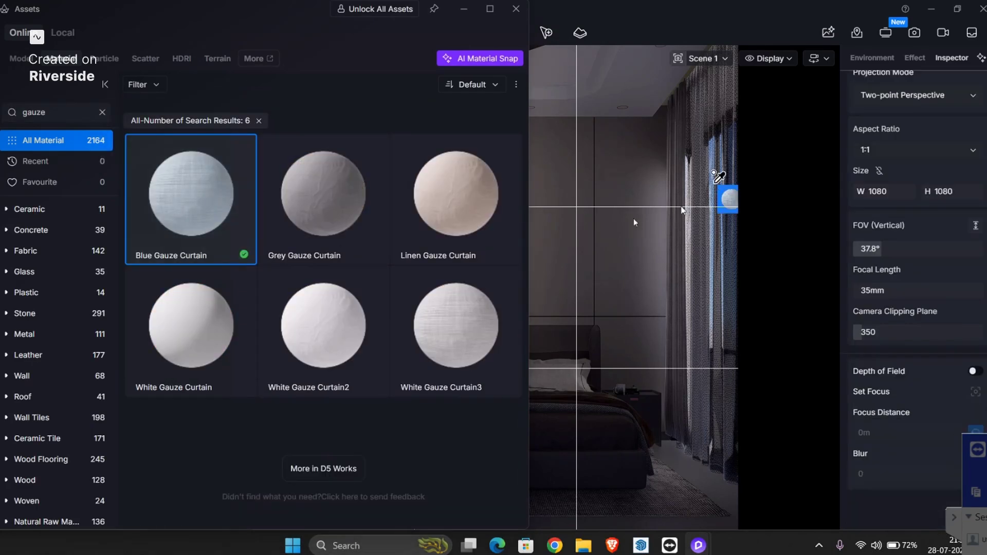
left_click(516, 8)
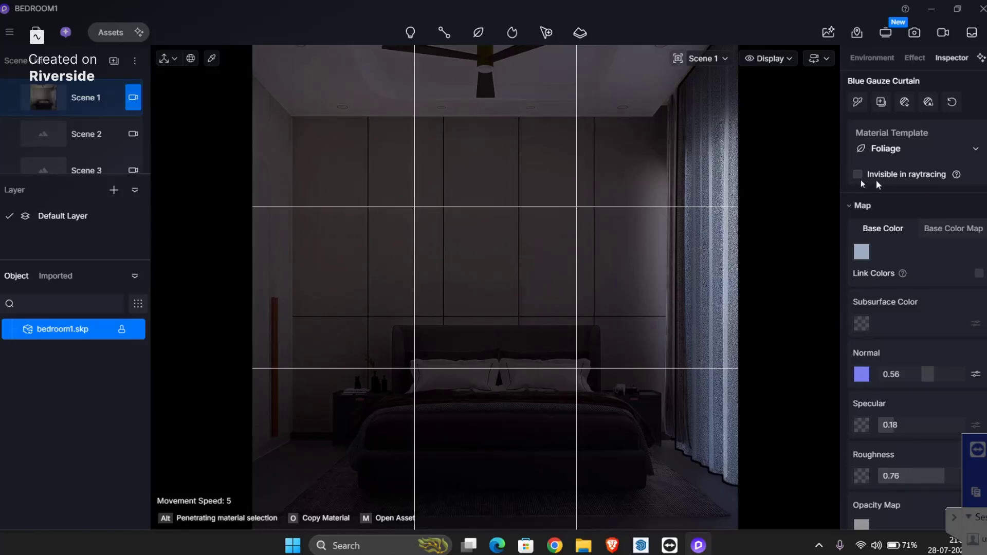
Make the gauze curtain invisible in raytracing and change its base color to light grey with saturation 0 and value 82.
left_click(856, 174)
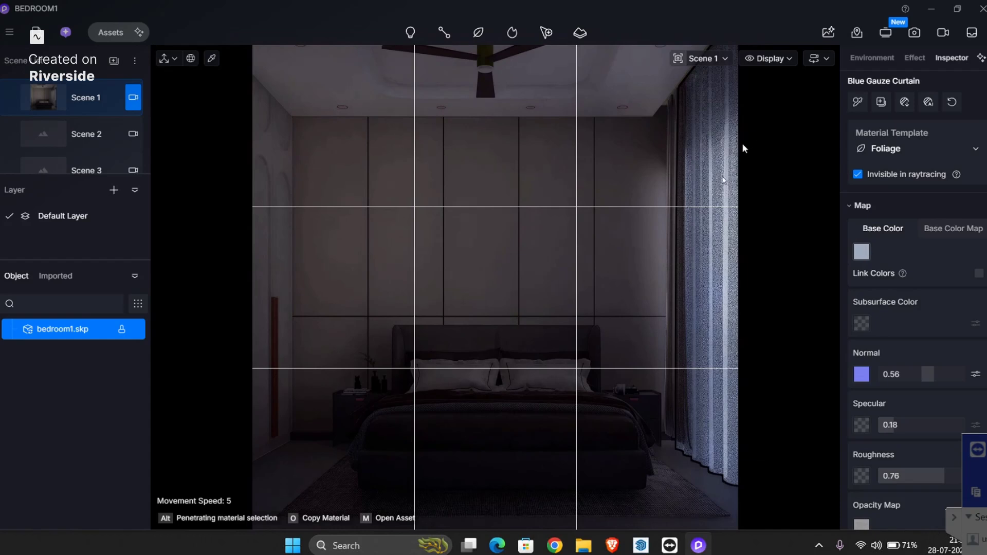
left_click(862, 251)
left_click_drag(717, 293, 705, 290)
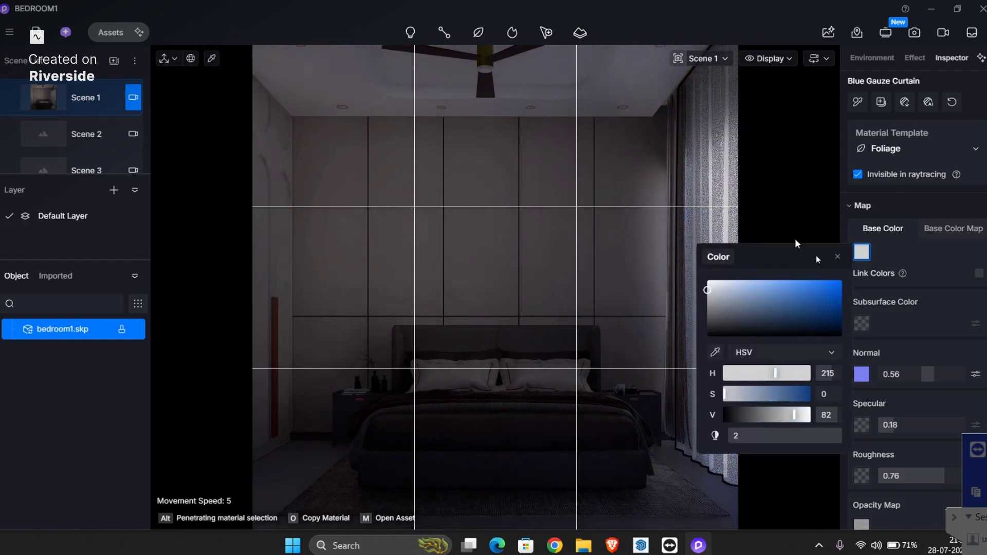
left_click(729, 216)
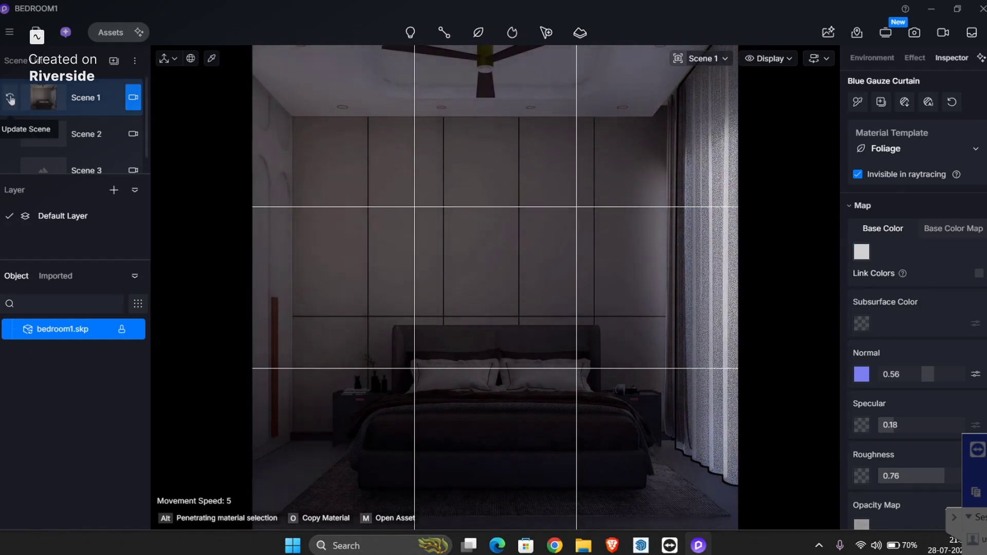
Change the window glass material's base color to pure white and its opacity to 0.
middle_click_drag(691, 284, 608, 266)
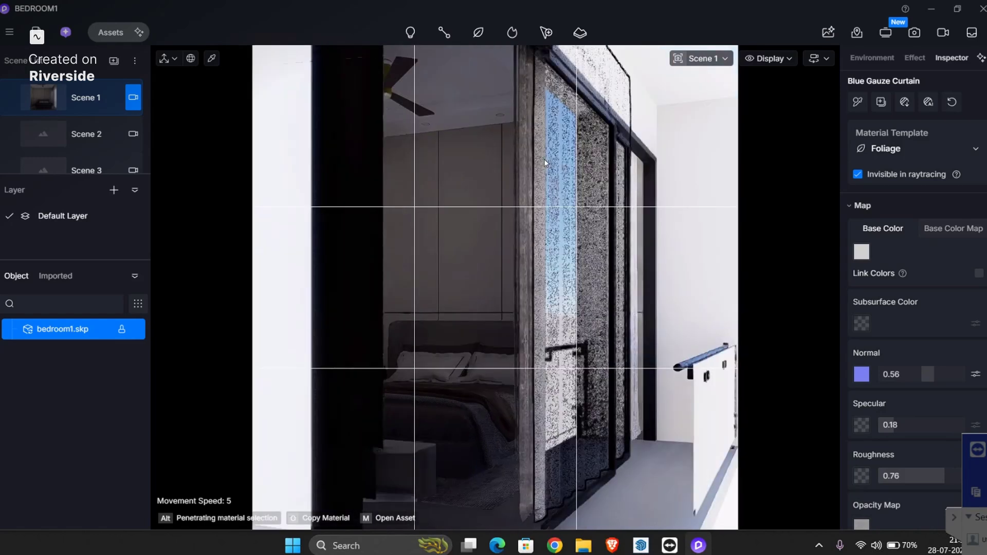
left_click(548, 156)
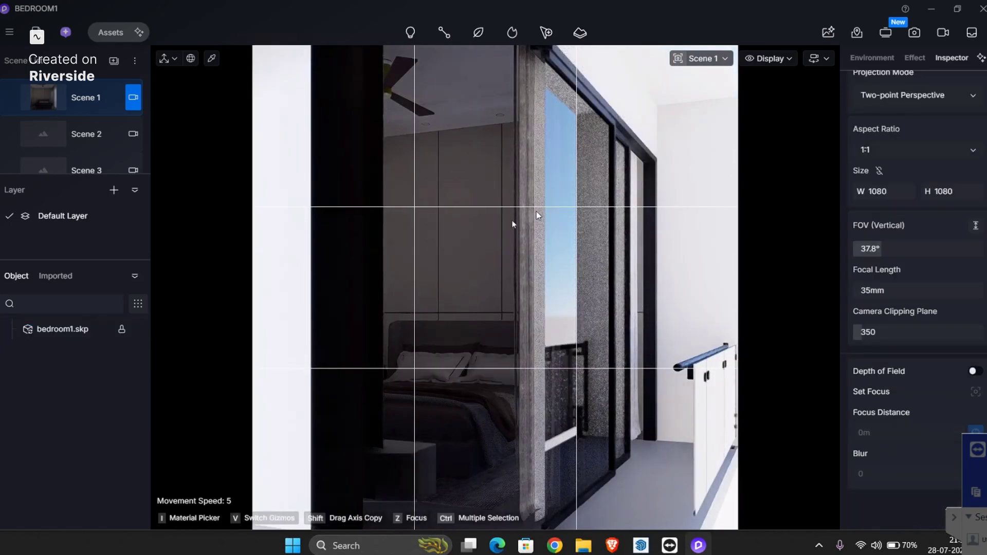
left_click(602, 203)
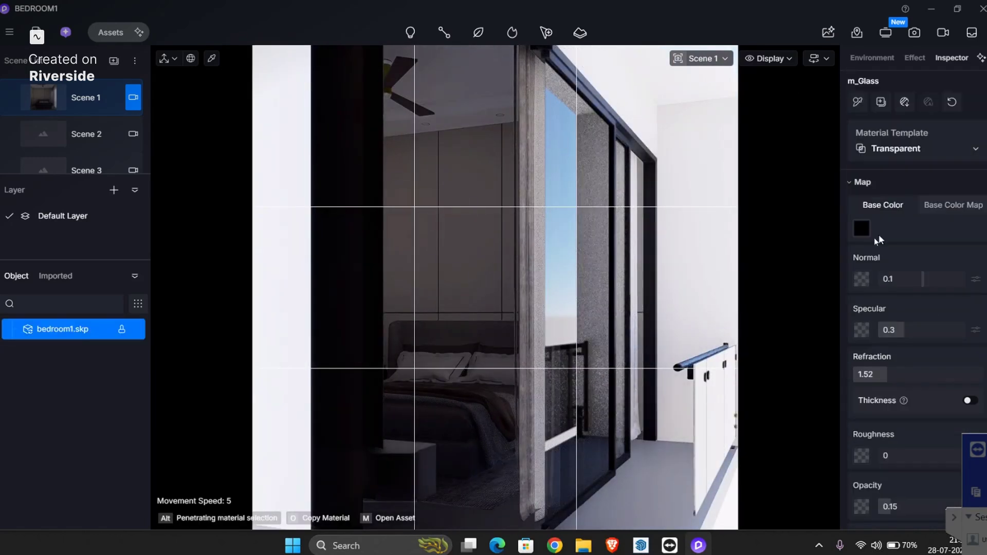
left_click(863, 230)
left_click_drag(744, 295, 704, 276)
scroll(893, 453, "down", 5)
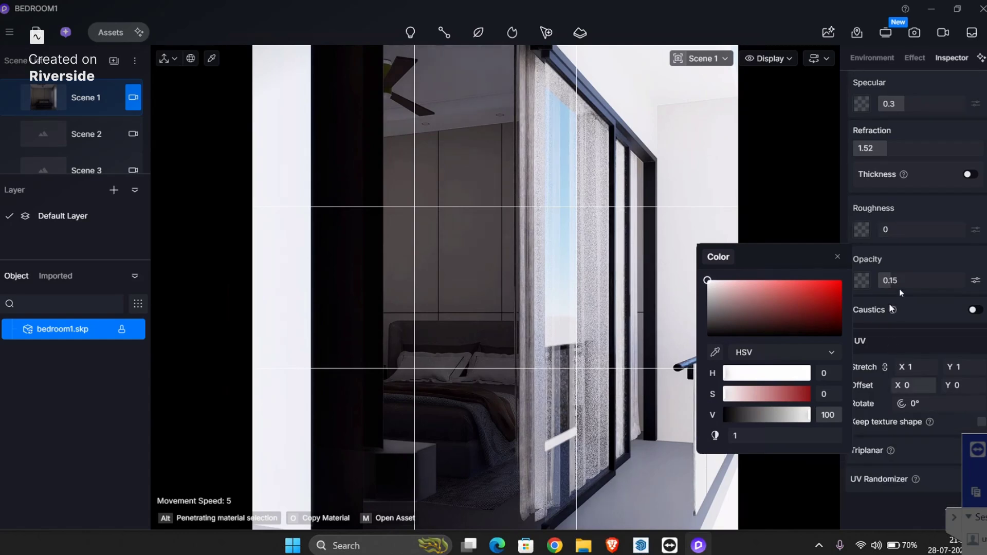
left_click_drag(876, 281, 853, 281)
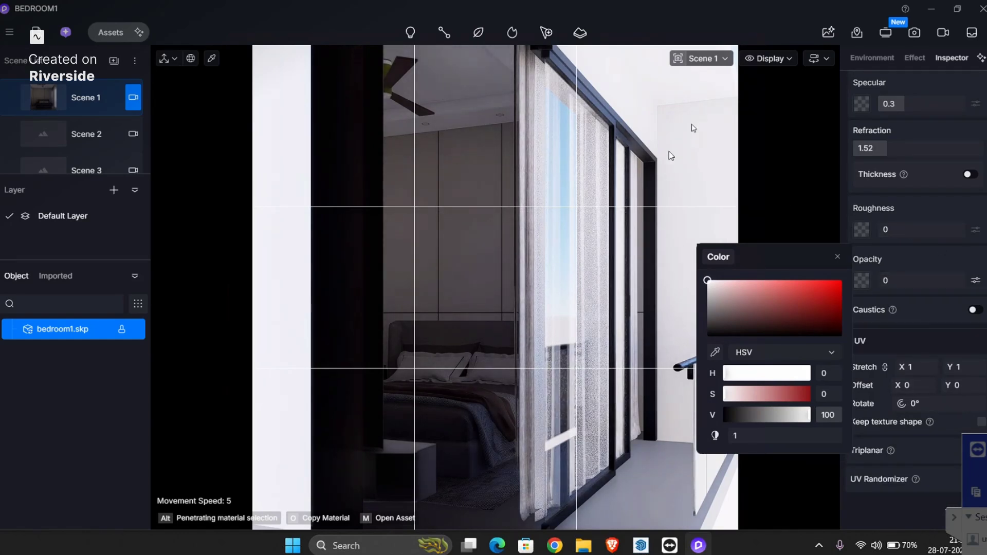
Compare the room's lighting with Invisible in raytracing turned off and back on for the gauze curtain.
middle_click_drag(551, 218, 741, 231)
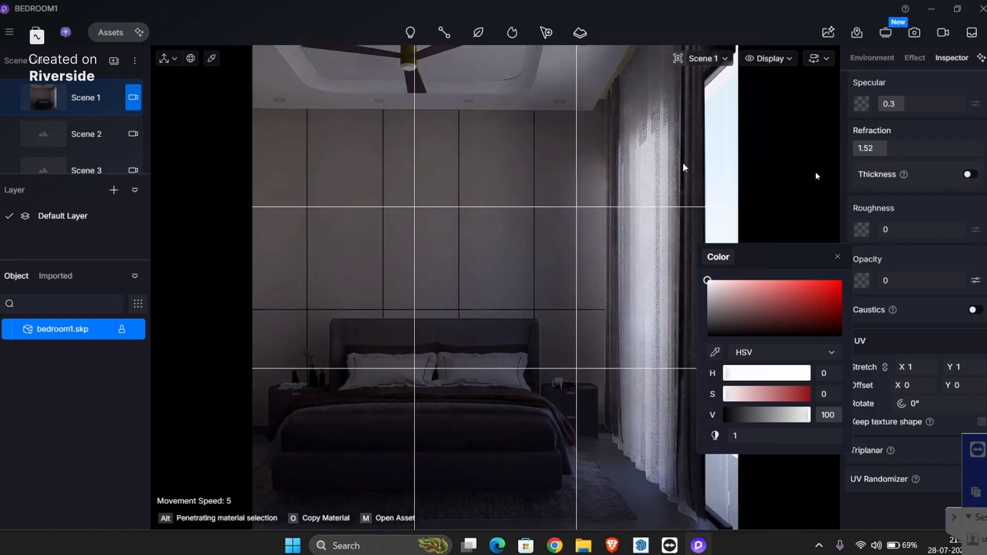
scroll(889, 189, "up", 5)
left_click(683, 143)
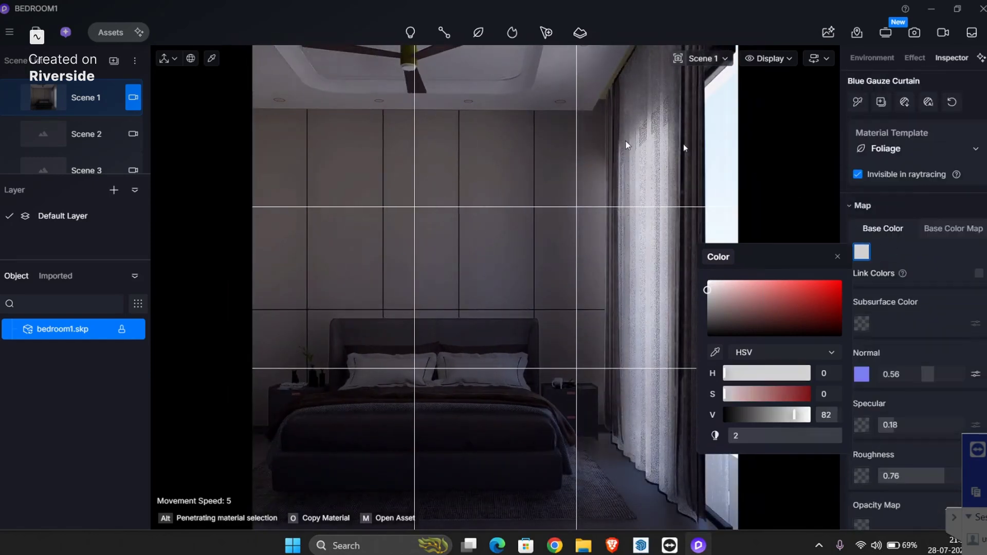
left_click(858, 175)
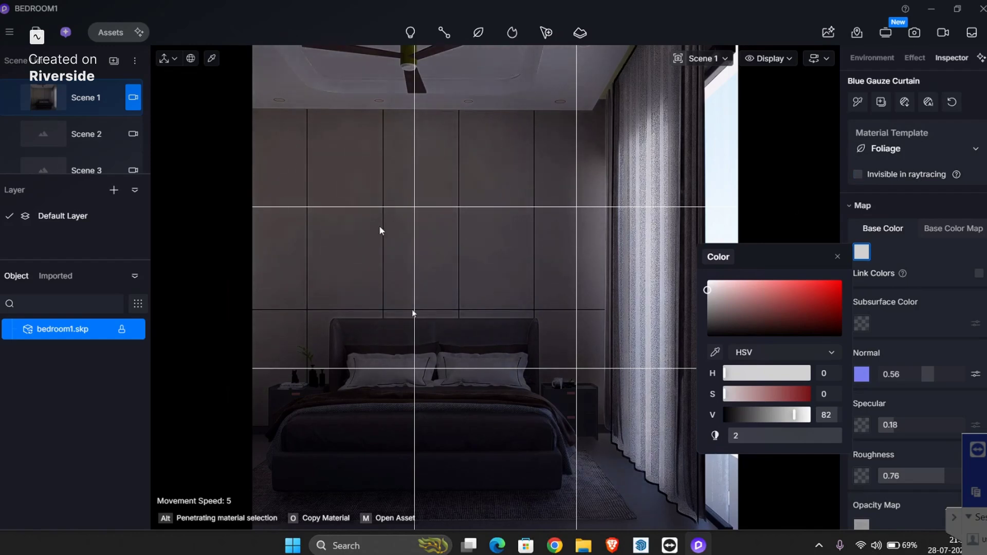
left_click(857, 175)
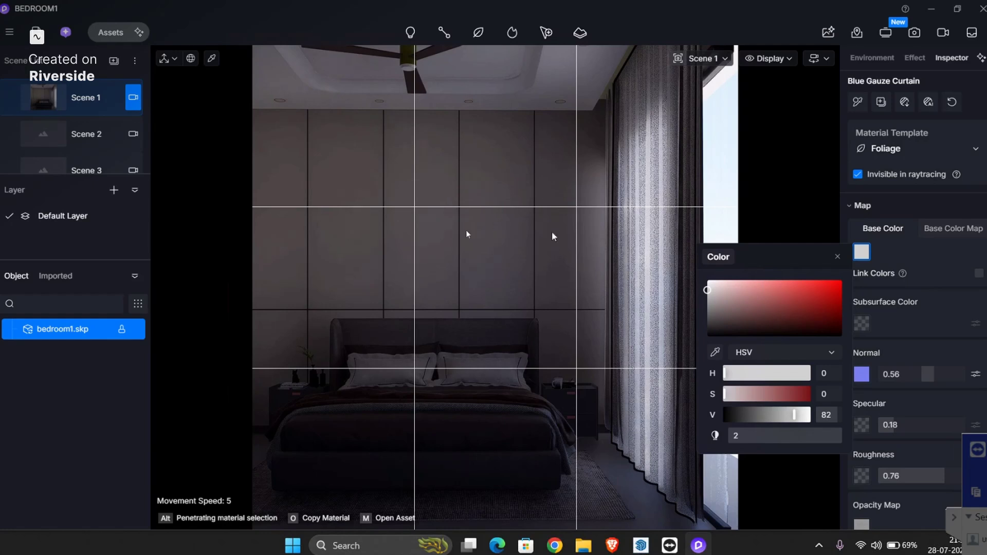
Set the balcony railing glass's base color to pure white and return to the saved Scene 1 view.
middle_click_drag(479, 240, 555, 304)
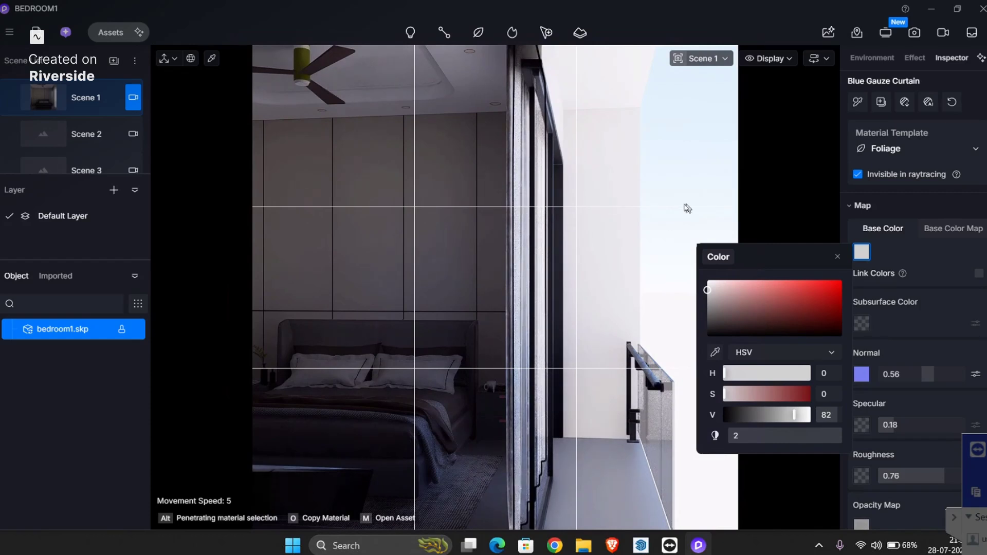
left_click(667, 420)
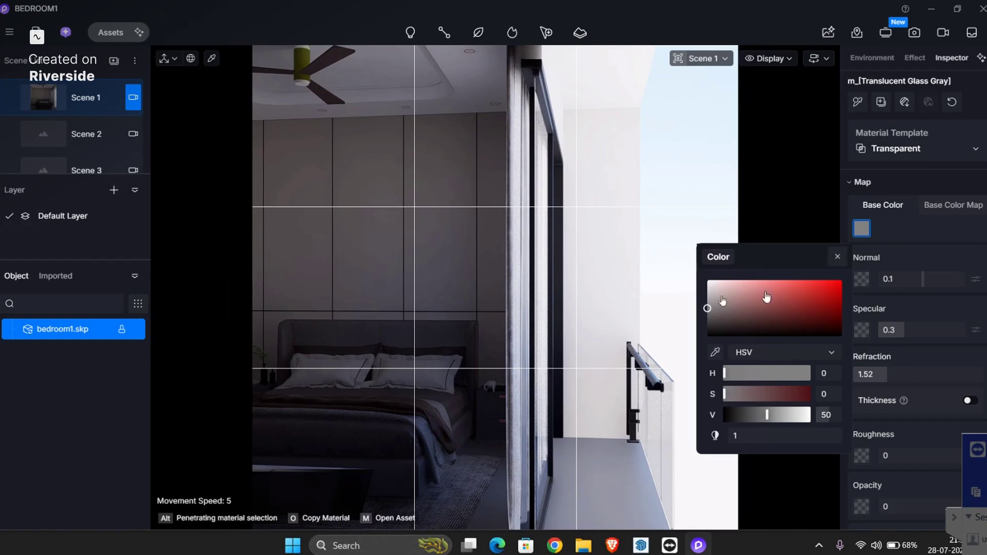
left_click(708, 281)
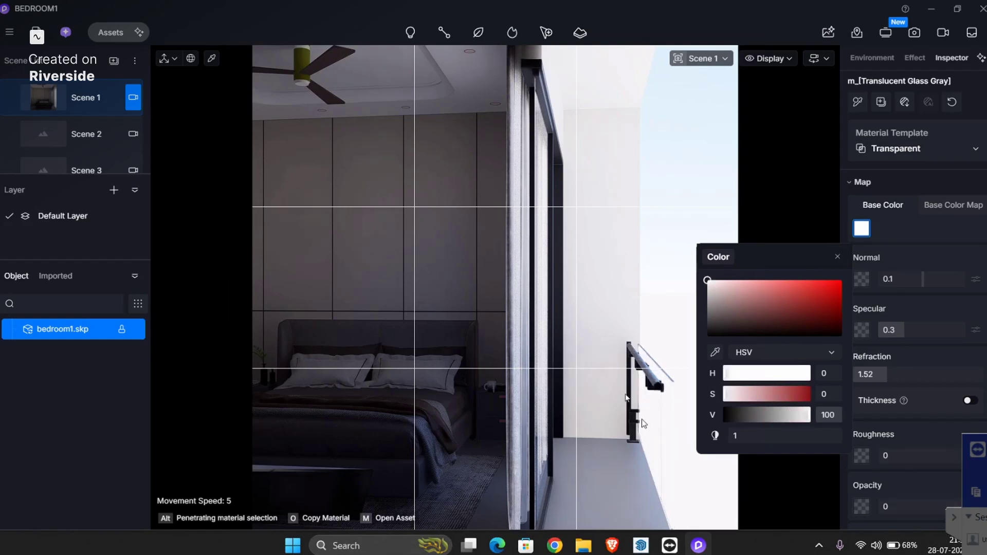
left_click(93, 102)
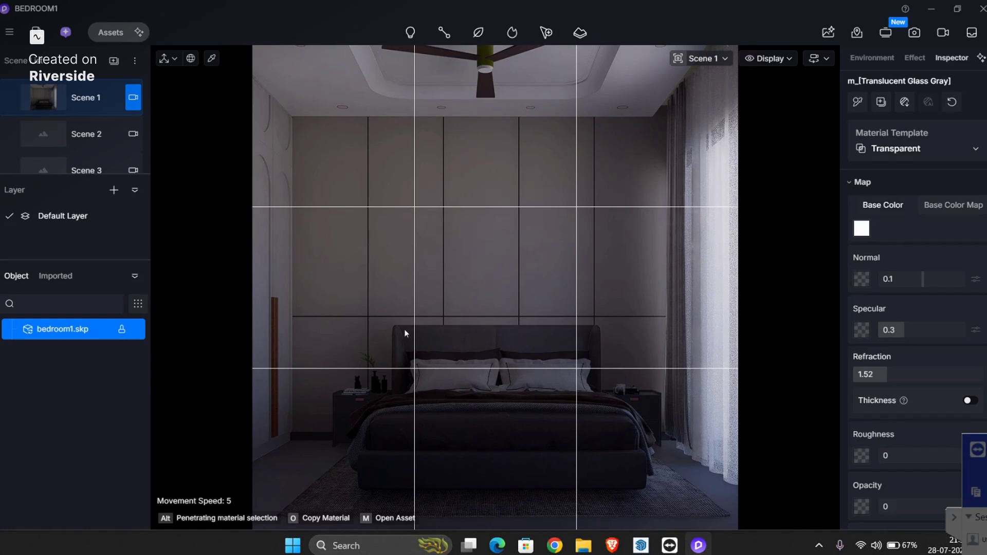
Switch the environment's sky light to HDRI, using the Early Morning sky.
left_click(872, 57)
left_click(964, 108)
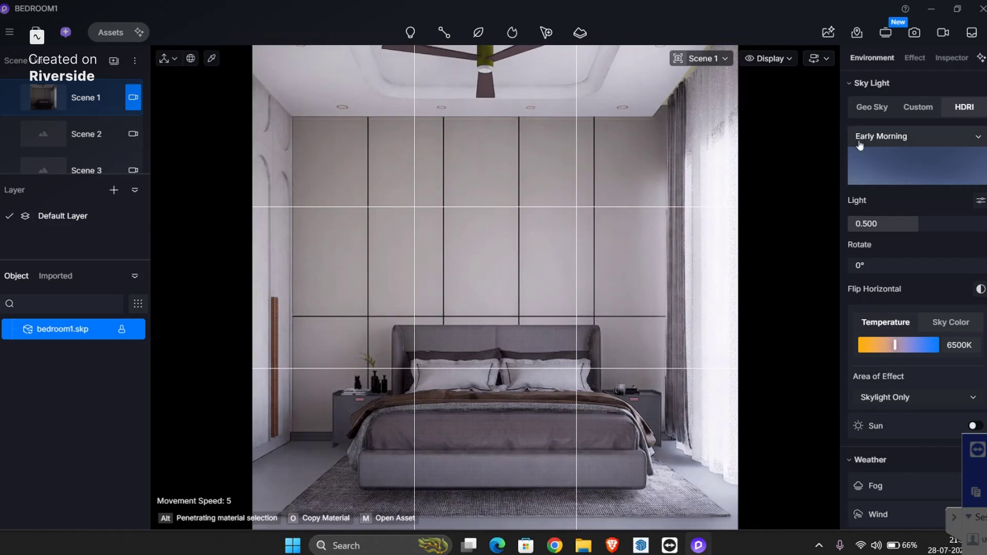
scroll(980, 441, "down", 2)
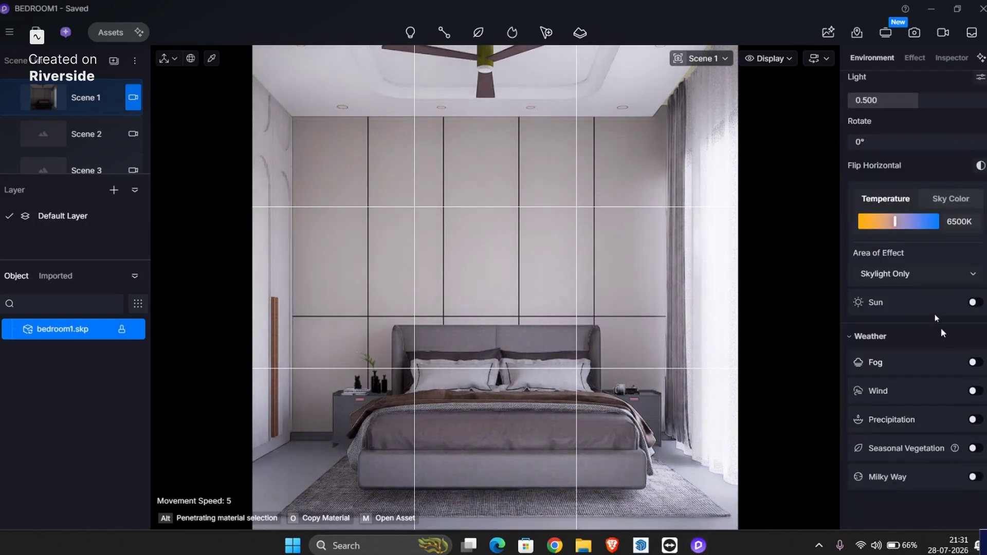
Turn on the environment's sun and set its sunlight intensity to 2.
scroll(934, 314, "up", 2)
left_click(973, 426)
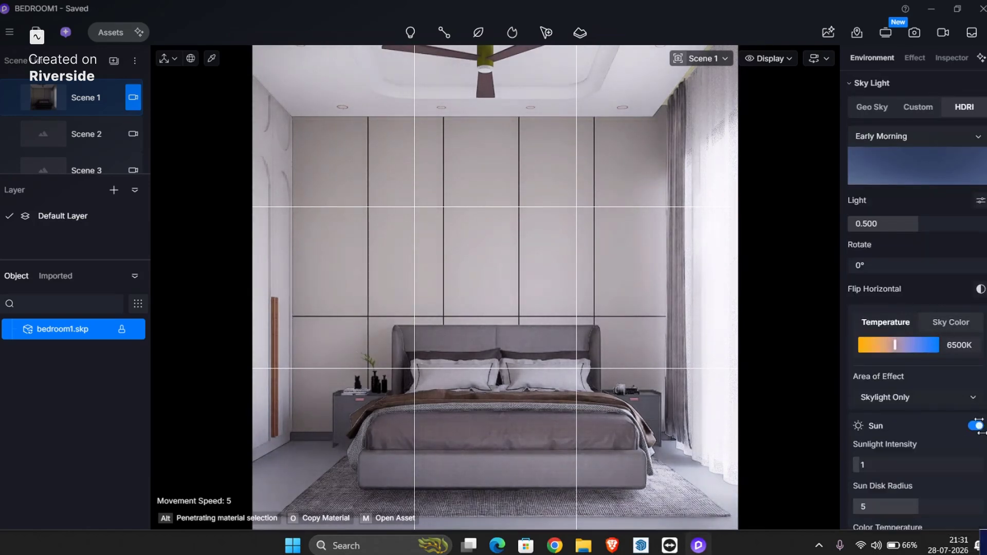
left_click_drag(874, 467, 911, 299)
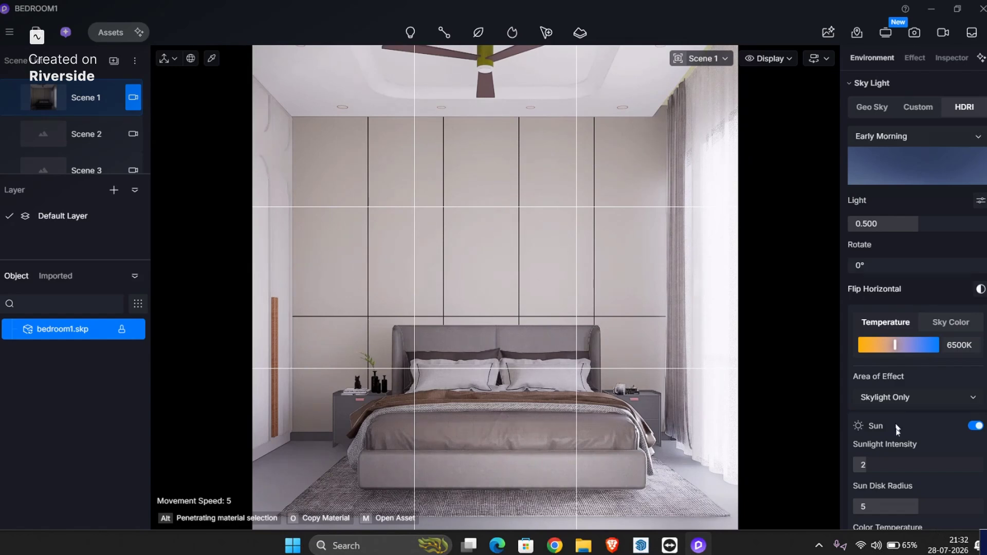
Try the HDRI sky rotation at -360° and 360° to compare the room's lighting.
mouse_move(869, 273)
left_mouse_down()
mouse_move(915, 265)
mouse_move(895, 265)
mouse_move(902, 252)
mouse_move(910, 266)
mouse_move(856, 266)
left_mouse_up()
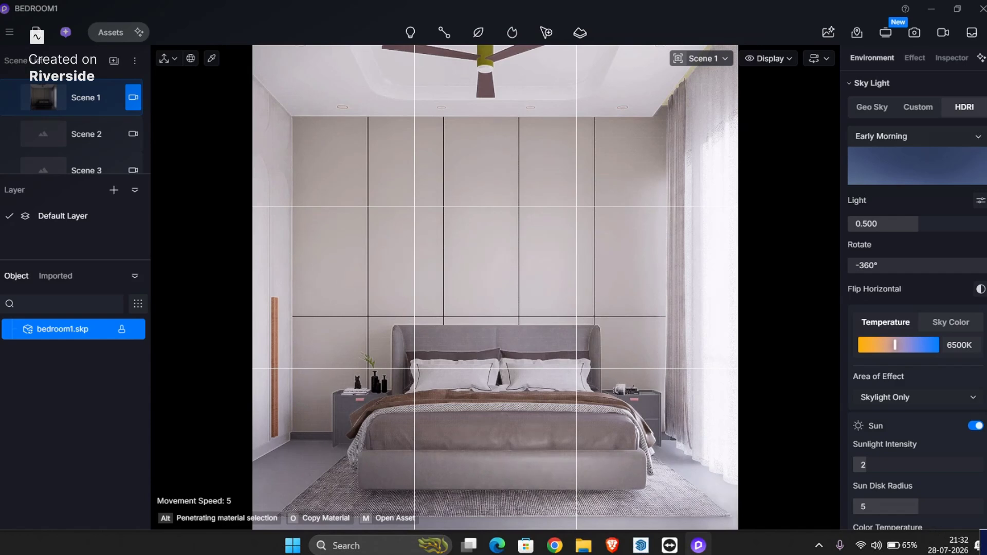
left_click_drag(911, 265, 967, 265)
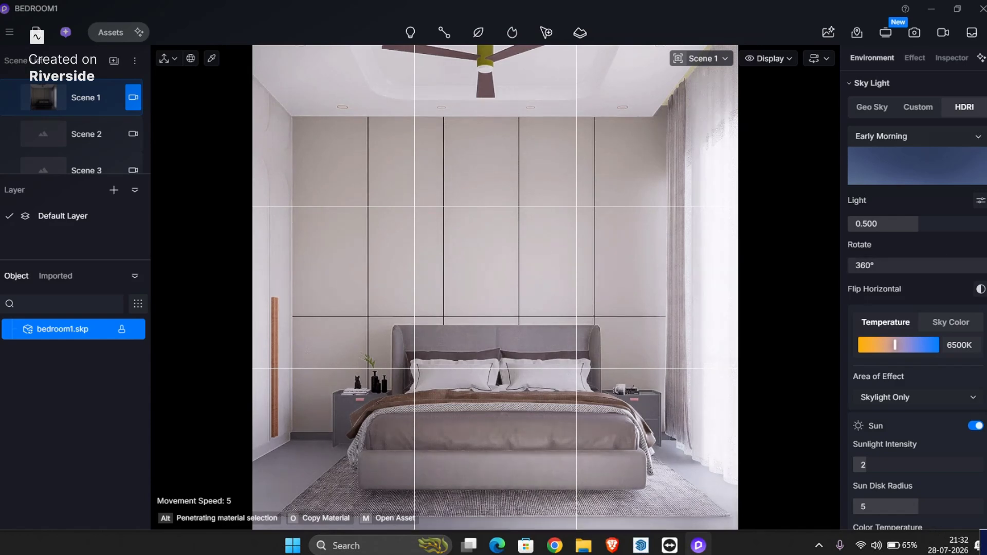
left_click(935, 264)
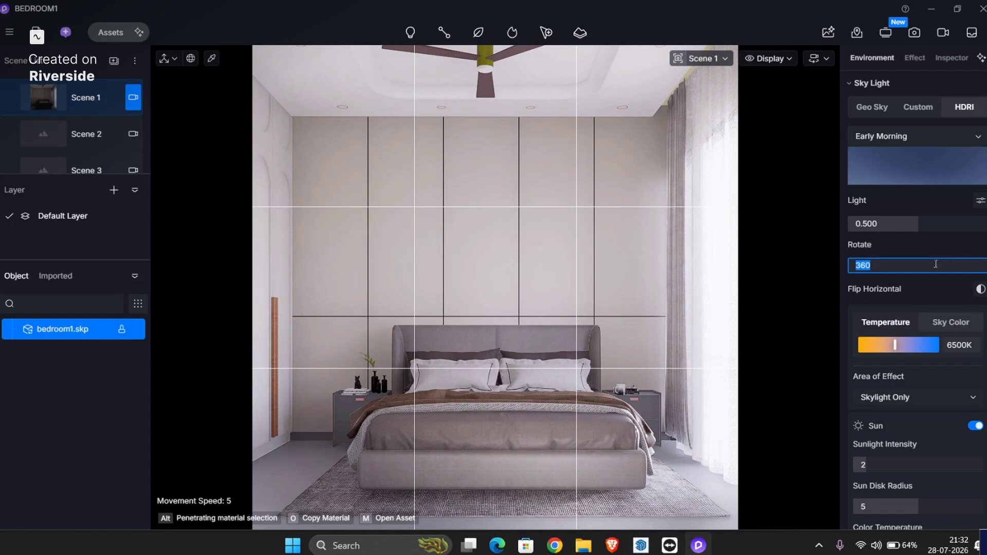
left_click(601, 277)
middle_click_drag(600, 276, 585, 282)
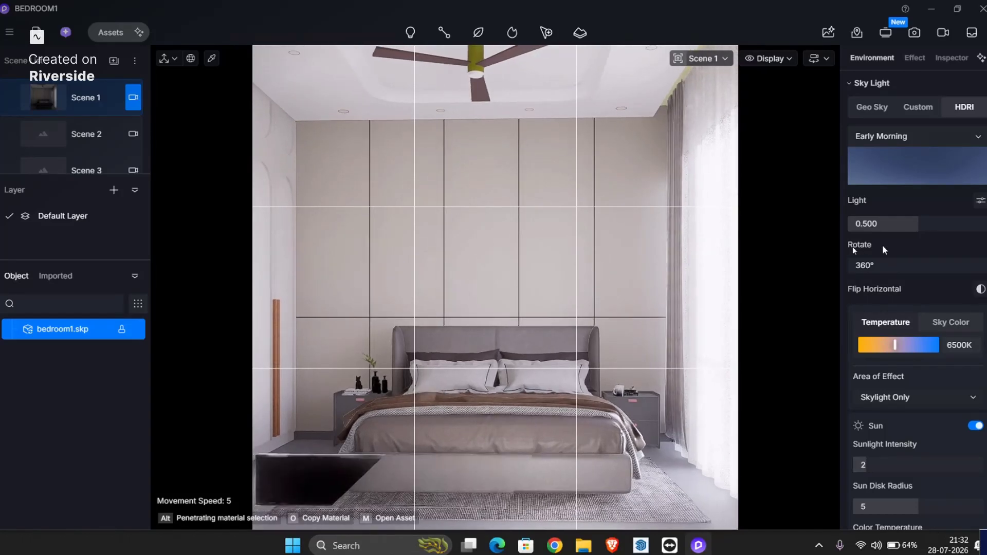
Try the HDRI sky rotation at 0° and at 169° for the Scene 1 view.
left_click(904, 266)
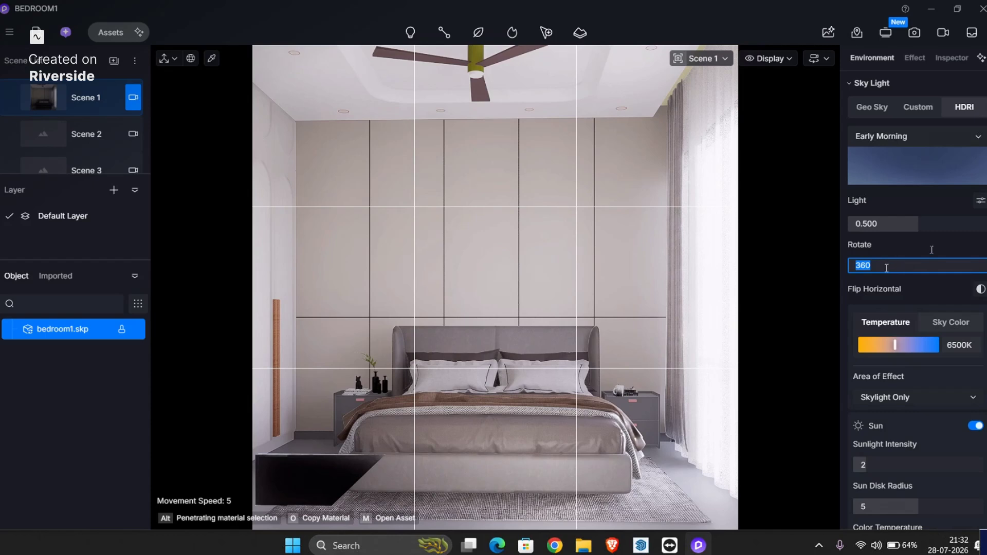
type("0")
key("Escape")
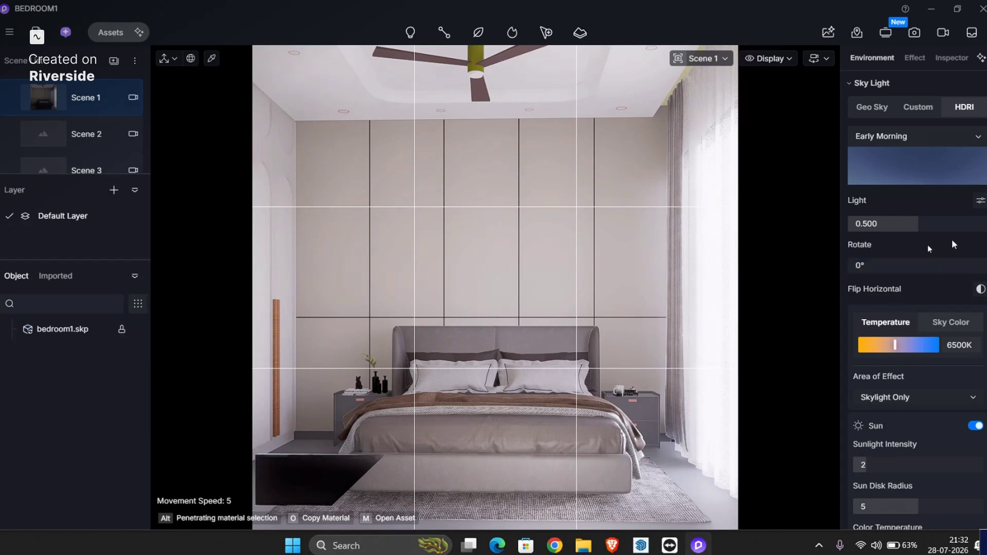
left_click(870, 58)
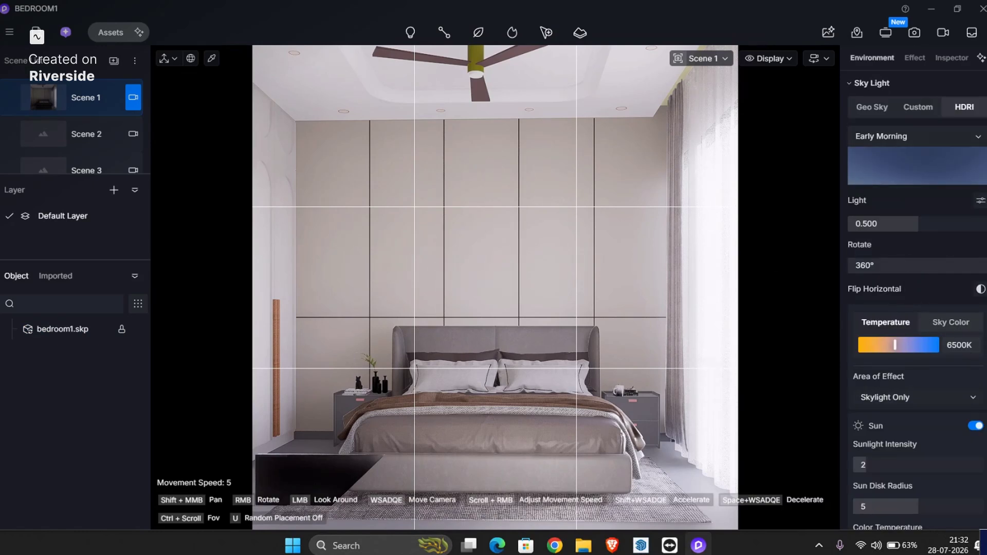
left_click_drag(874, 265, 777, 265)
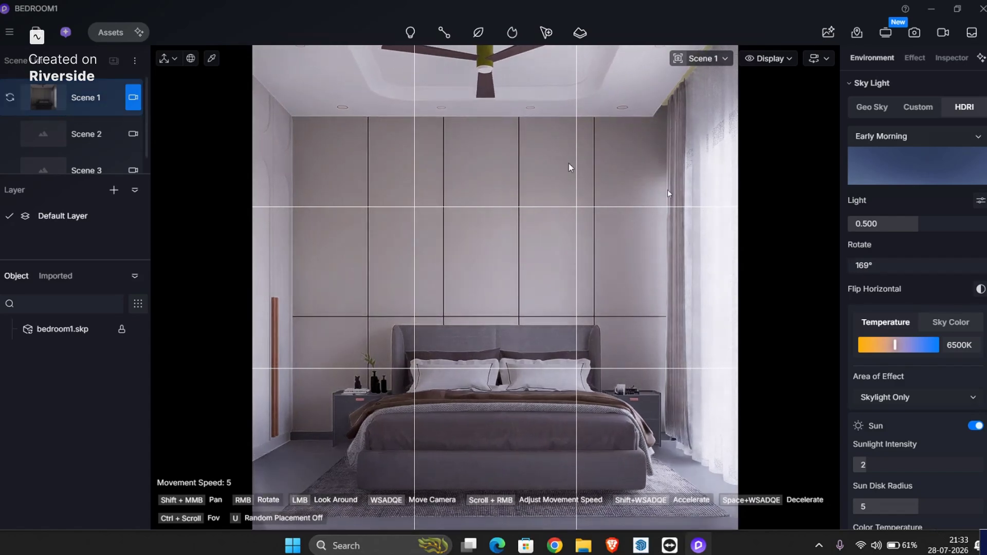
Reselect HDRI after switching to the Custom sky, set its rotation to 169°, and update Scene 1.
left_click(918, 107)
left_click(967, 109)
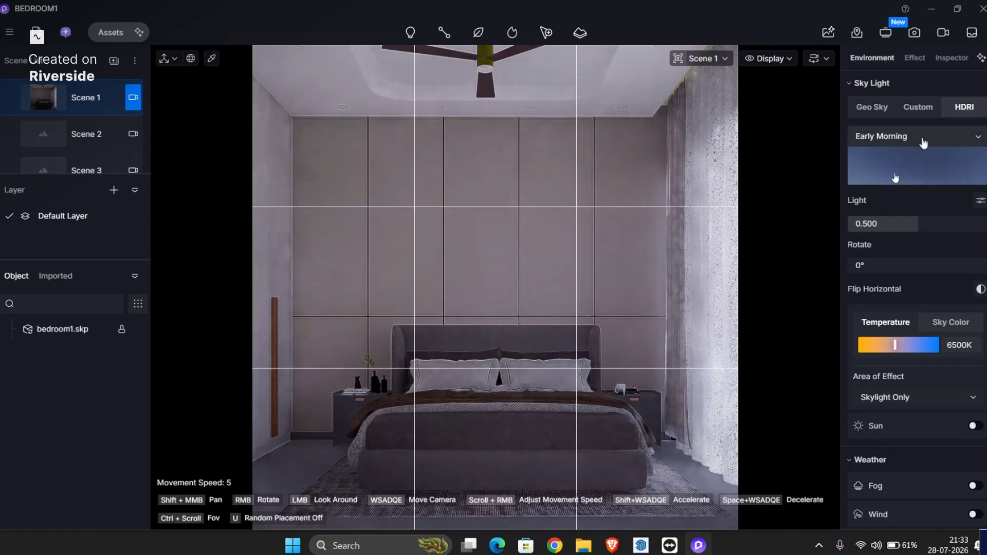
left_click(896, 265)
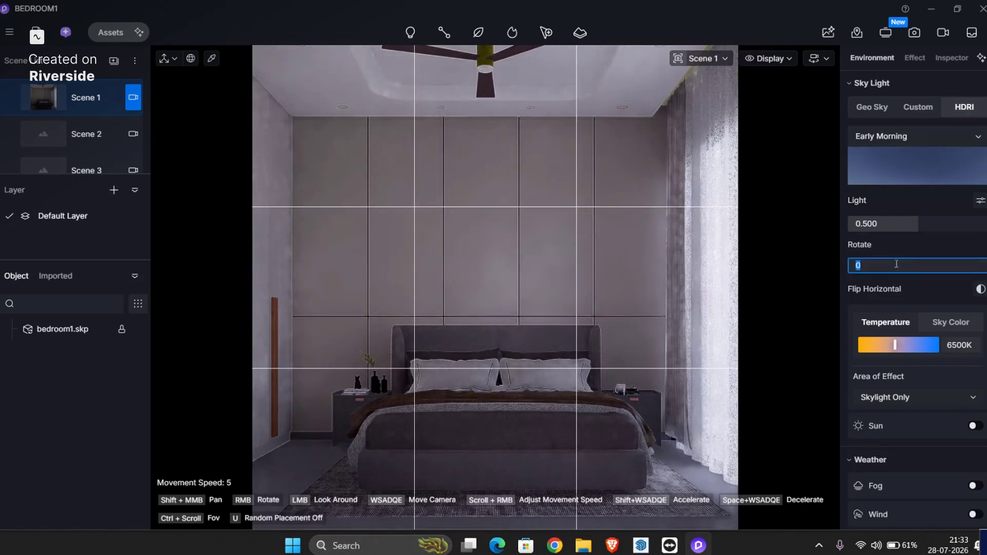
type("169")
key("Return")
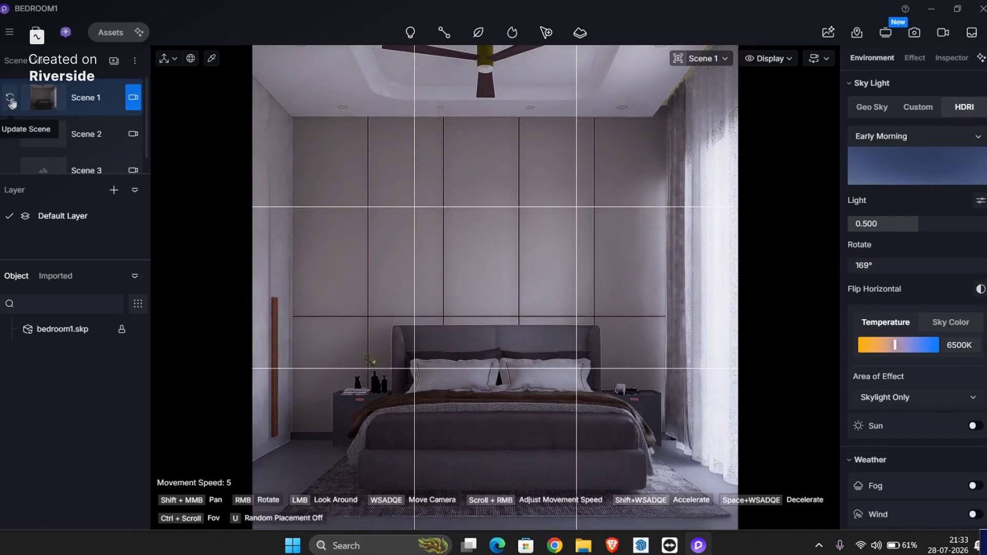
left_click(11, 100)
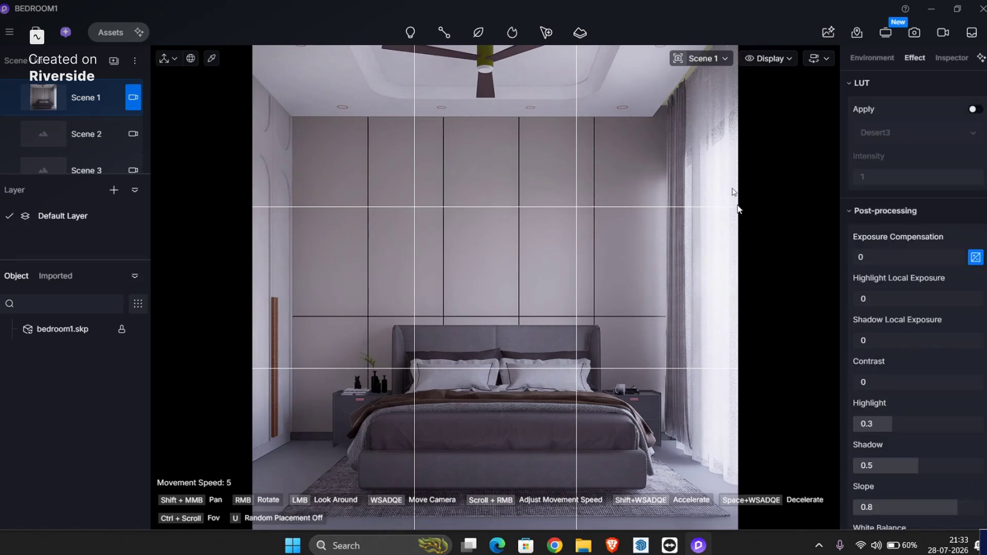
Set the post-processing contrast to 0.1.
left_click(919, 379)
type("0.1")
key("Return")
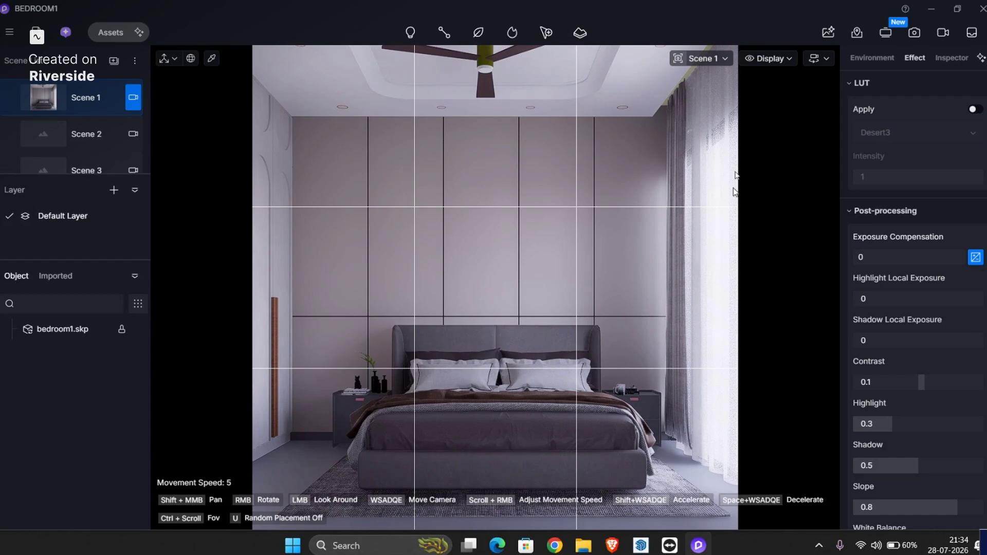
Change the base color of the yellow curtain recess material at the ceiling to a neutral grey with saturation 0 and value 35.
left_click(689, 71)
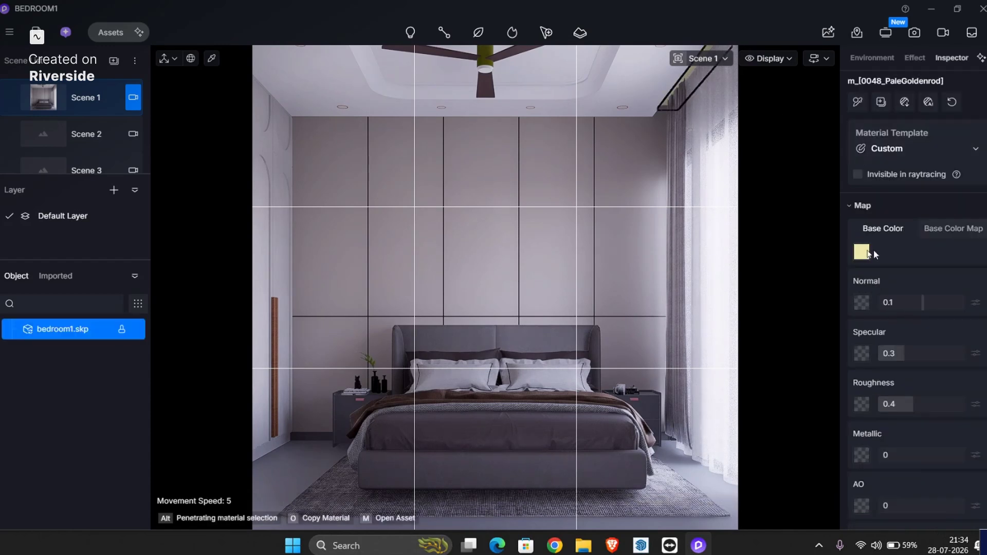
left_click(862, 252)
left_click_drag(742, 307, 707, 317)
double_click(696, 8)
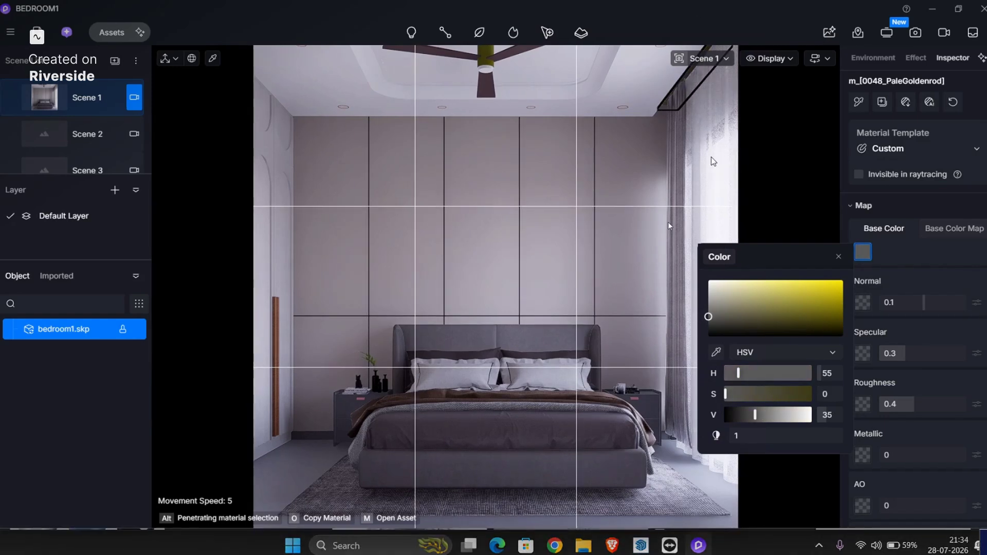
left_click(837, 257)
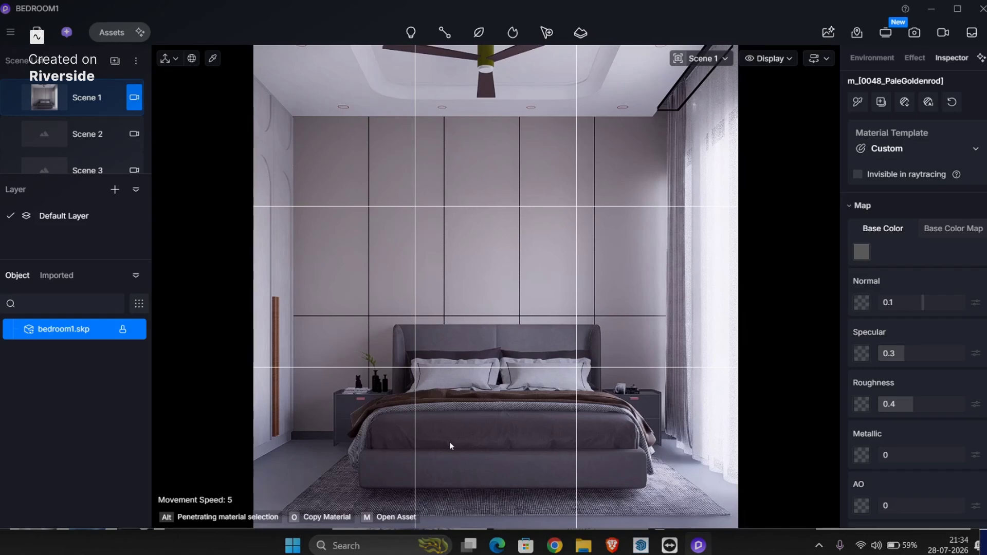
Change the base color of the ceiling fan's olive hub to a neutral dark grey with saturation 0 and value 32.
left_click(493, 57)
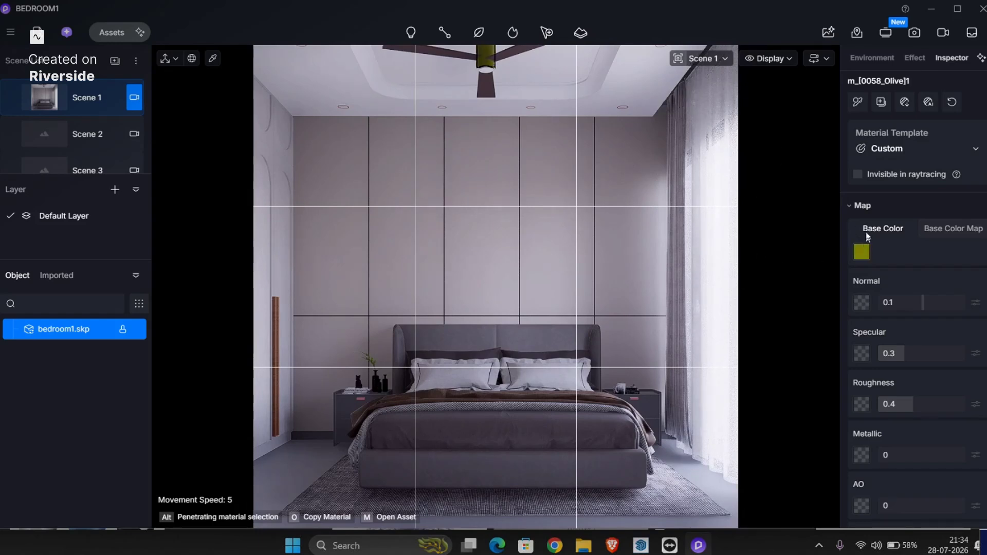
left_click(862, 253)
left_click_drag(761, 311, 708, 318)
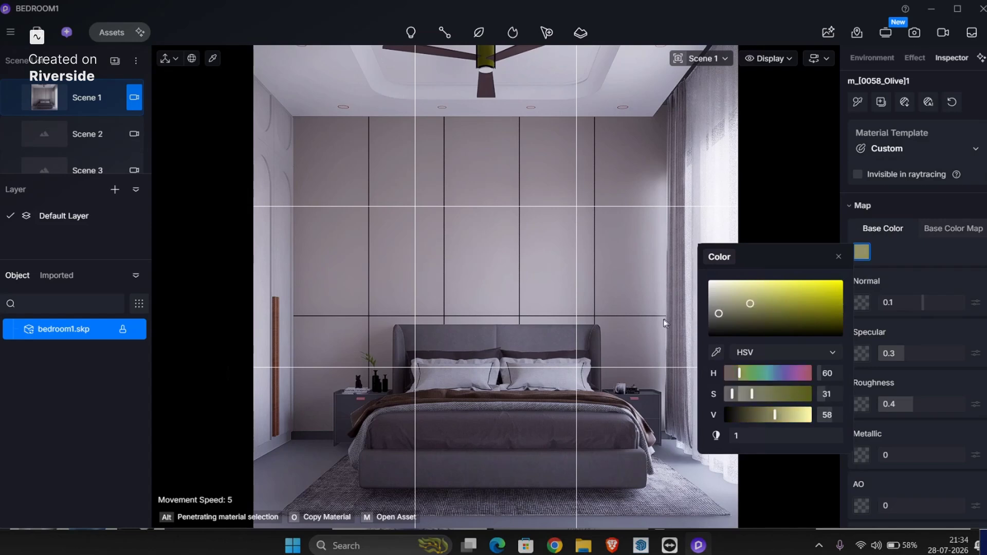
Place a rectangle light at the sheer curtain beside the bed and select it.
left_click(410, 32)
left_click(415, 121)
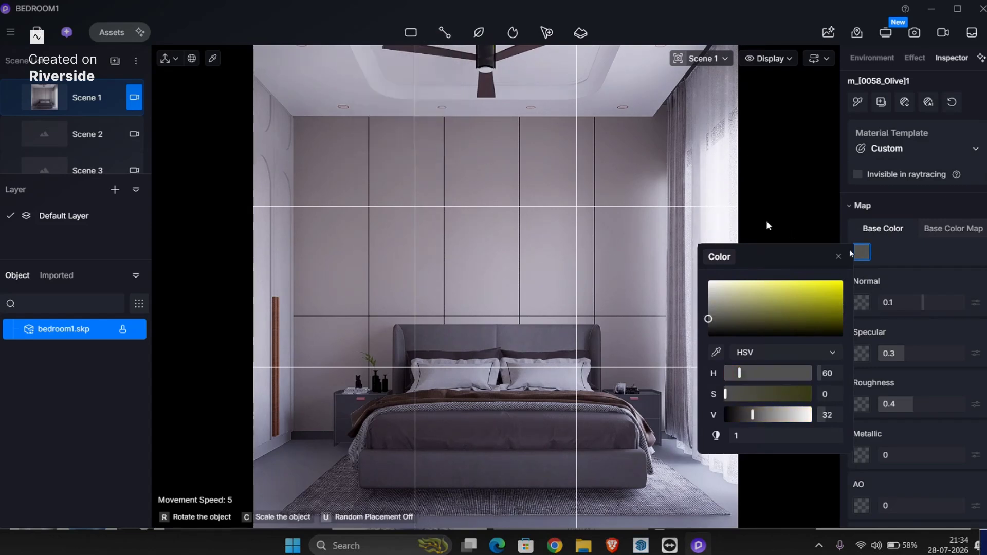
left_click(721, 224)
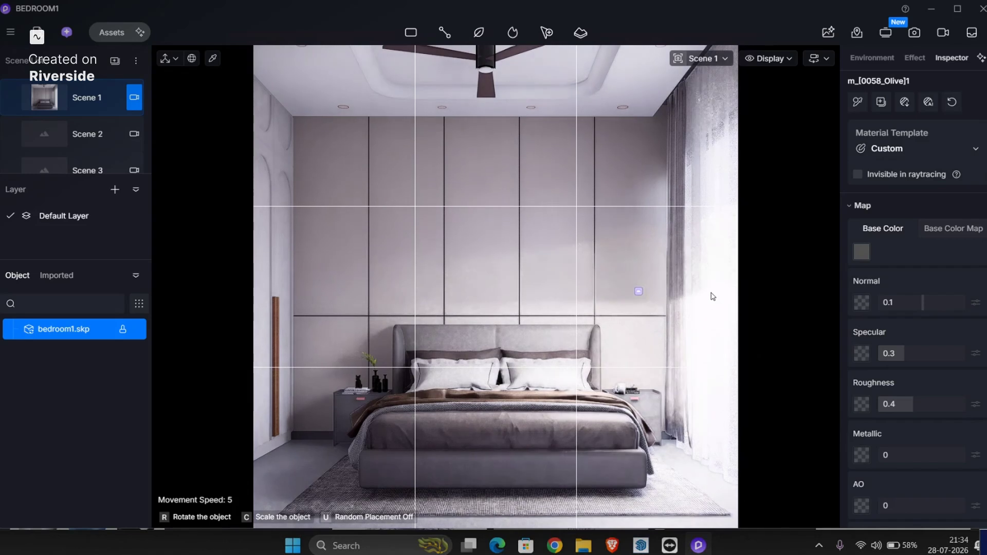
left_click(716, 289)
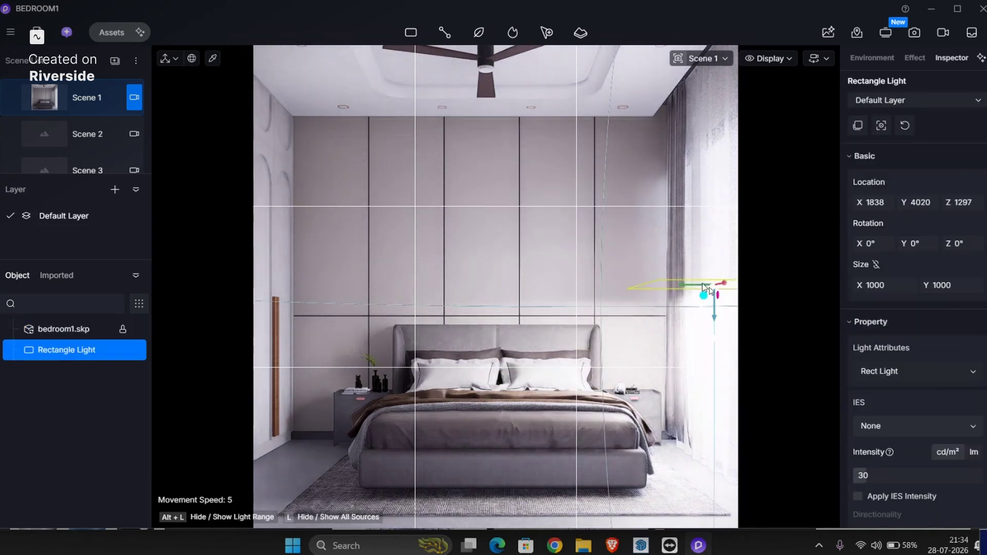
Rotate the rectangle light to about 87° on X so that it stands upright at the curtain, facing the room.
left_click_drag(696, 309, 666, 288)
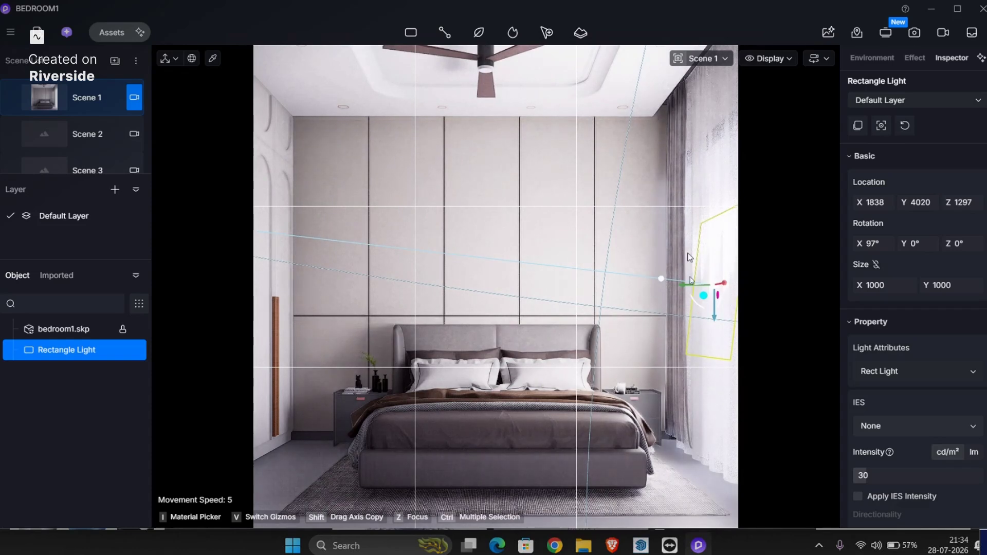
left_click_drag(696, 303, 697, 306)
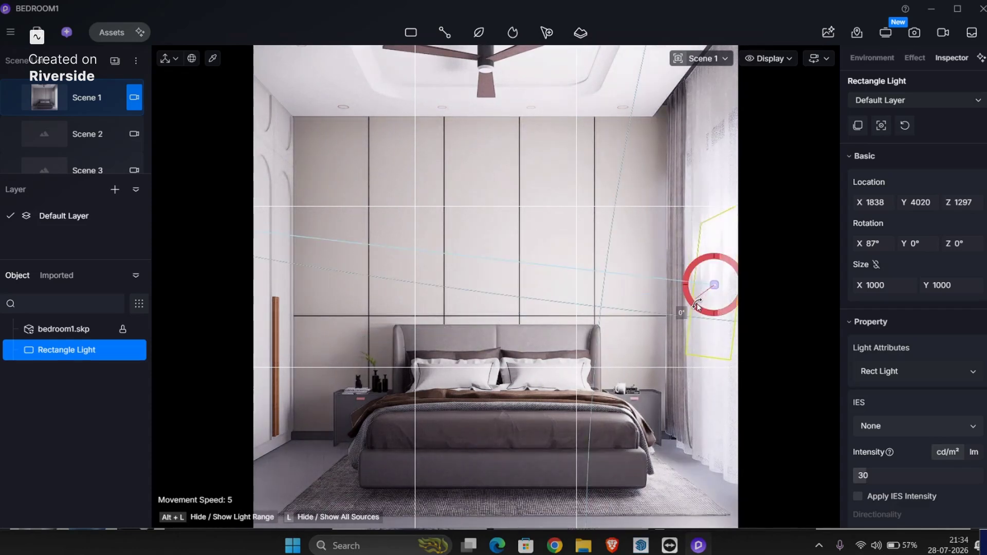
left_click(411, 33)
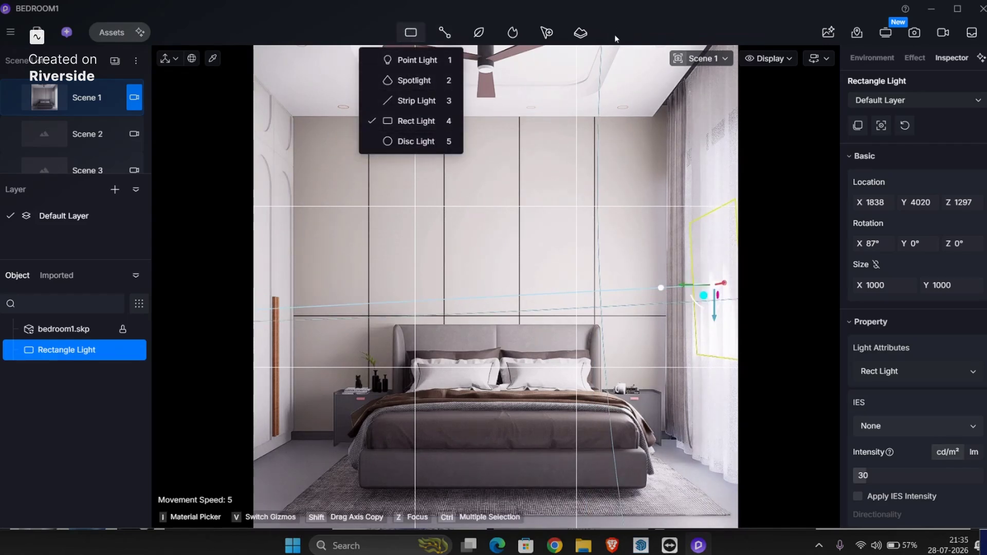
Move the rectangle light outward toward the balcony, to about 4211 on Y.
left_click_drag(689, 291, 702, 284)
key("d")
right_click_drag(702, 285, 359, 271)
right_click_drag(364, 331, 355, 280)
key("a")
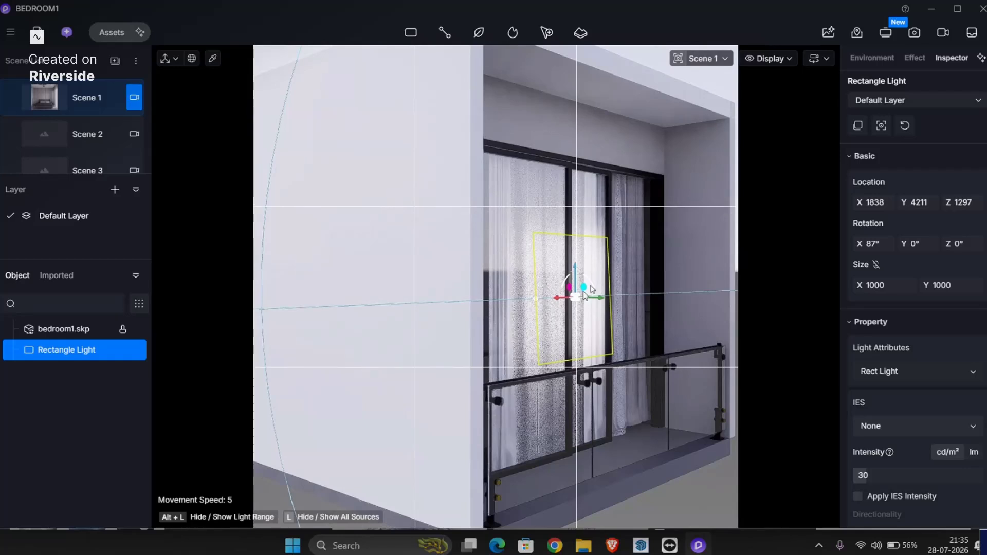
Enlarge the rectangle light to about 2292 by 2138 to cover the balcony door opening.
key("space")
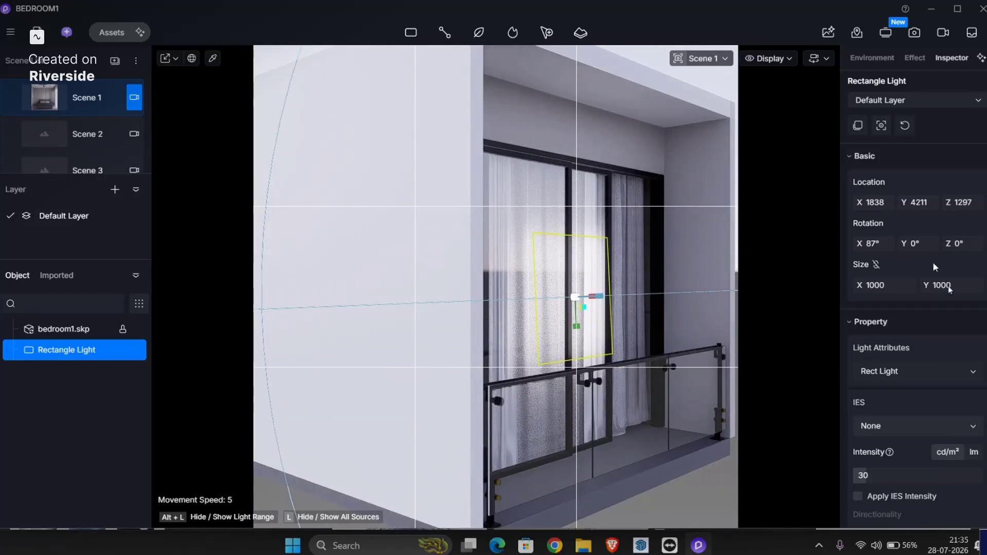
left_click_drag(947, 287, 984, 287)
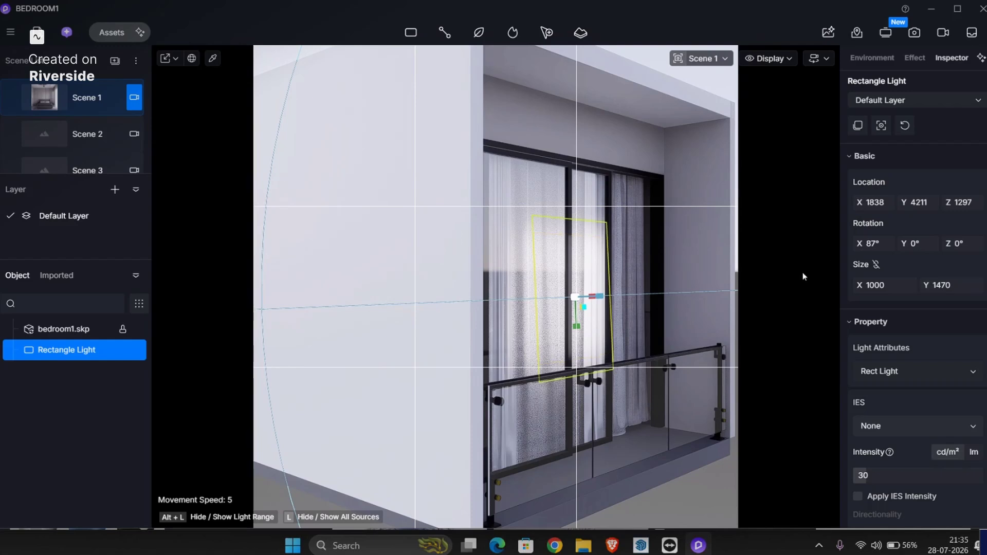
left_click_drag(883, 284, 986, 285)
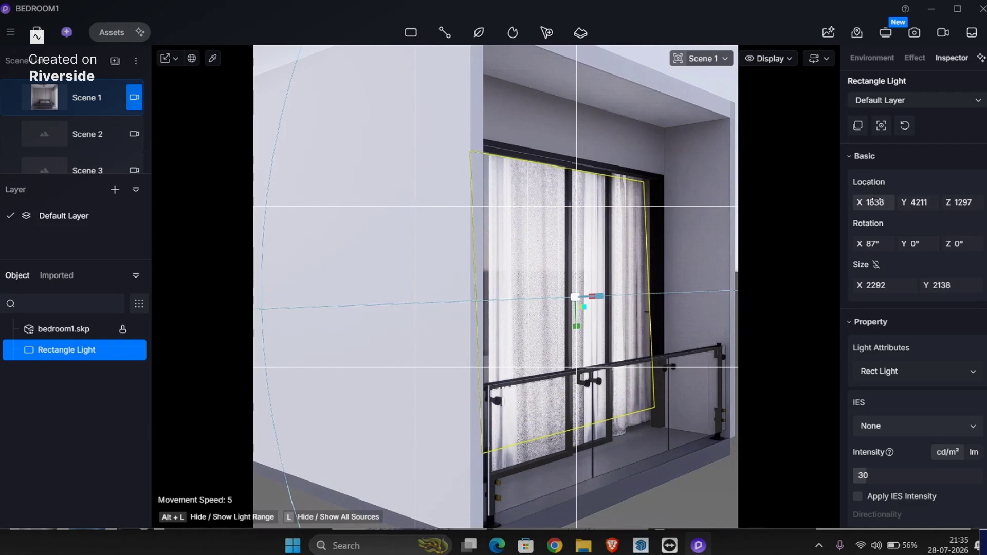
Shift the rectangle light farther outside the curtain, to about 4345 on Y, checking it in the Scene 1 view.
key("space")
left_click_drag(607, 298, 619, 299)
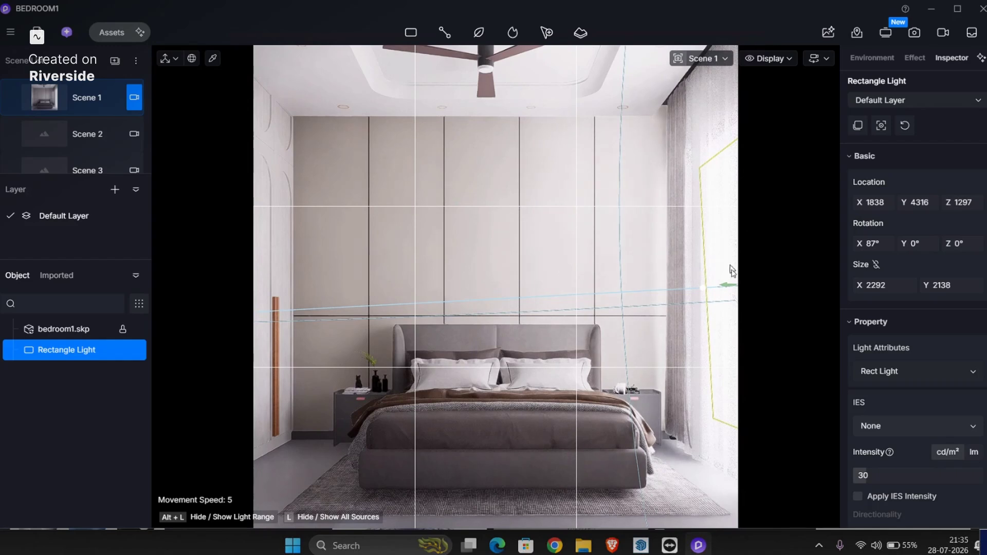
left_click_drag(730, 285, 733, 285)
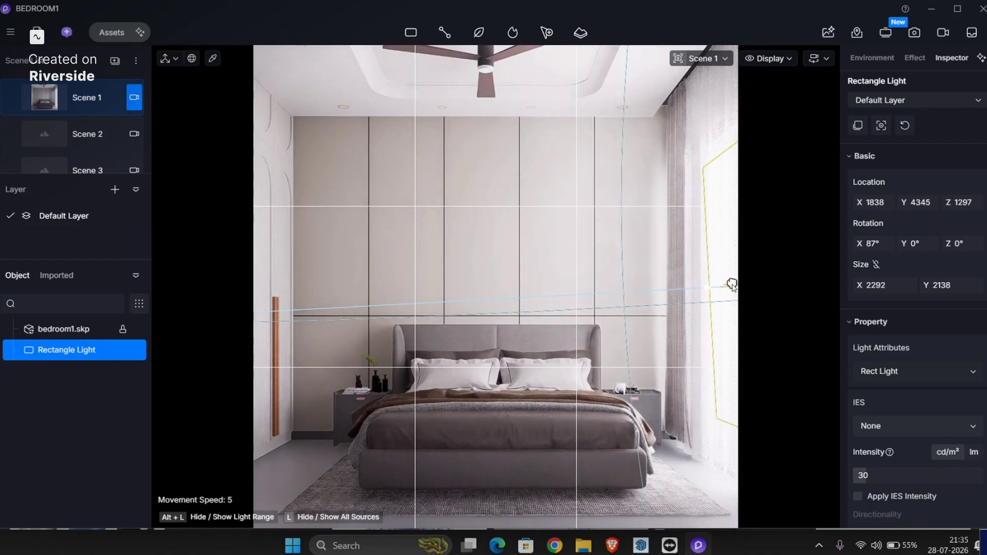
scroll(908, 400, "down", 8)
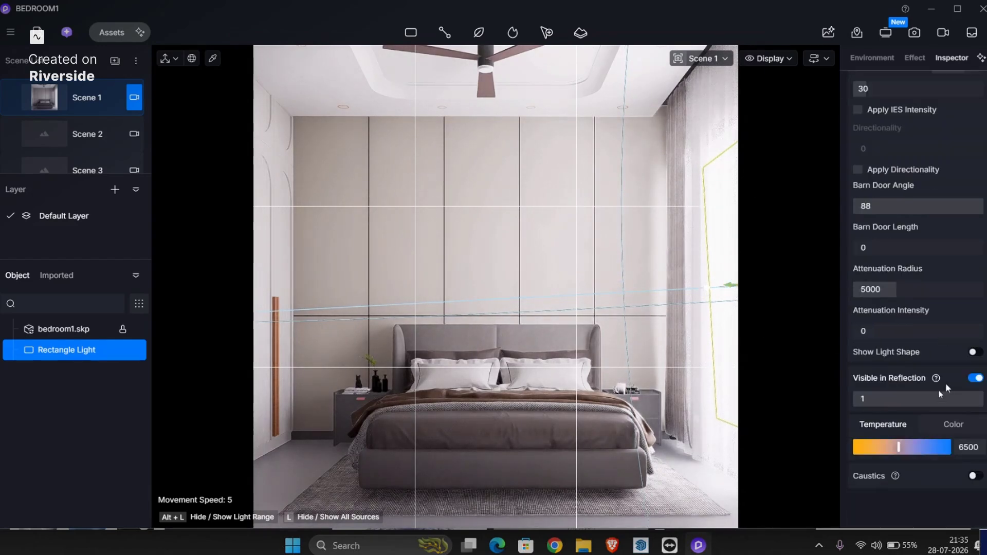
scroll(927, 144, "up", 4)
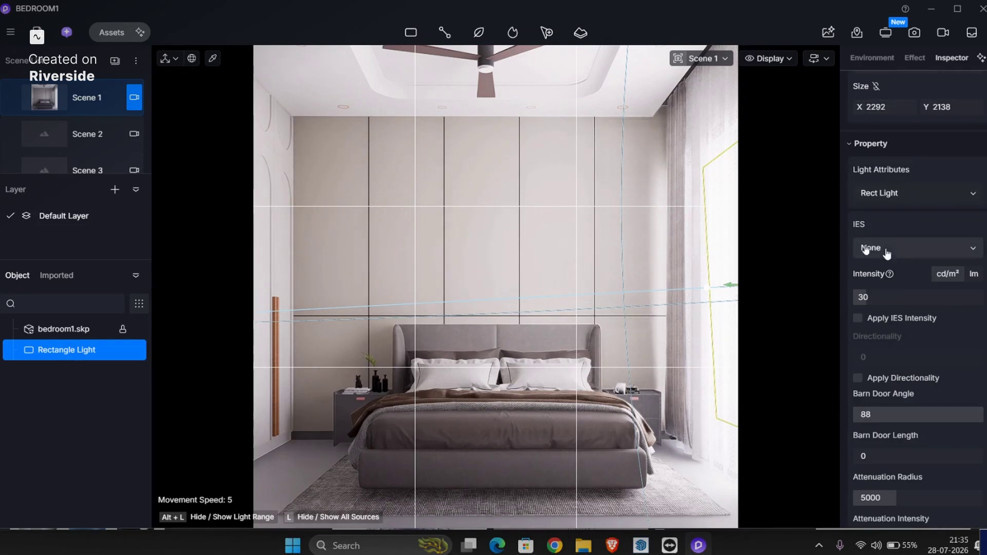
left_click(913, 253)
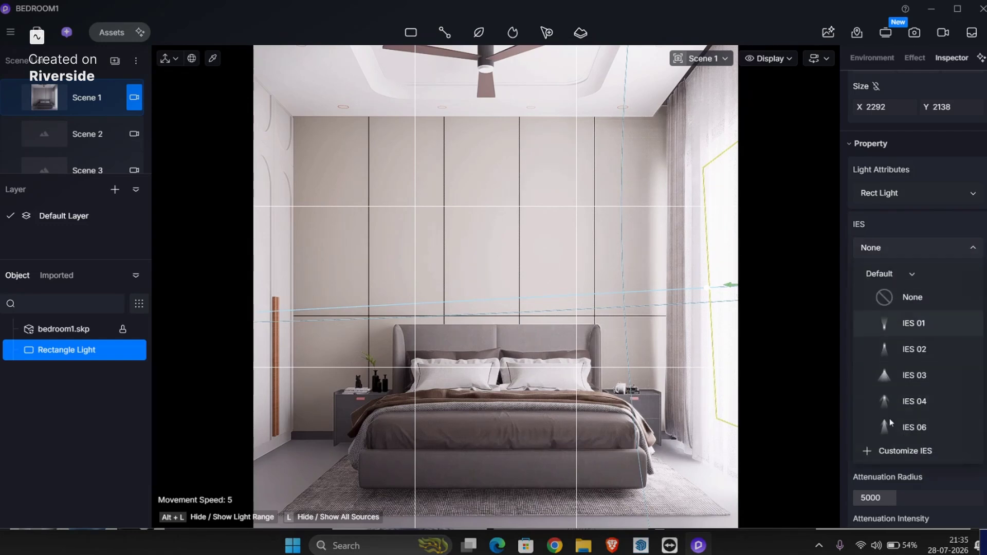
left_click(883, 221)
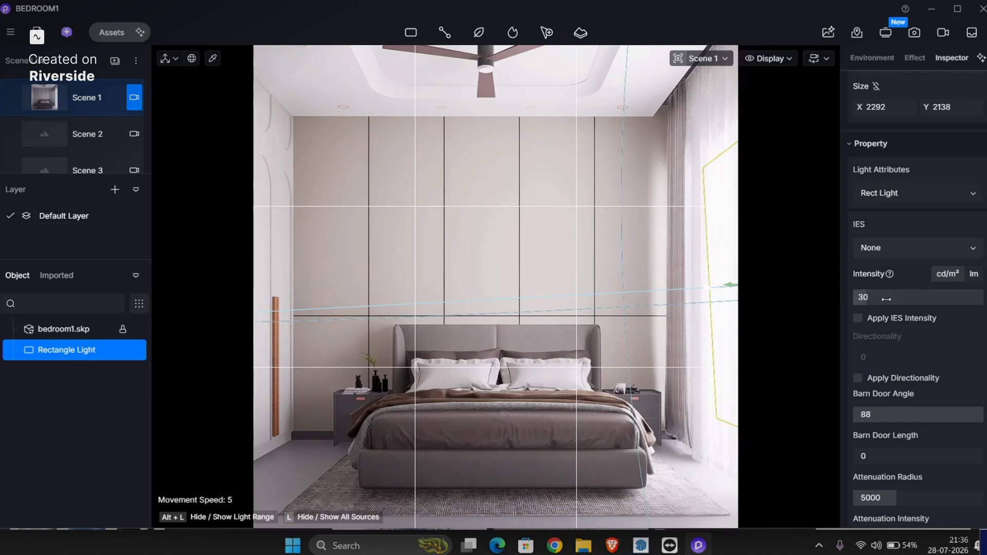
Try a stronger rectangle light, then set its intensity to 12 cd/m².
left_click_drag(869, 298, 907, 302)
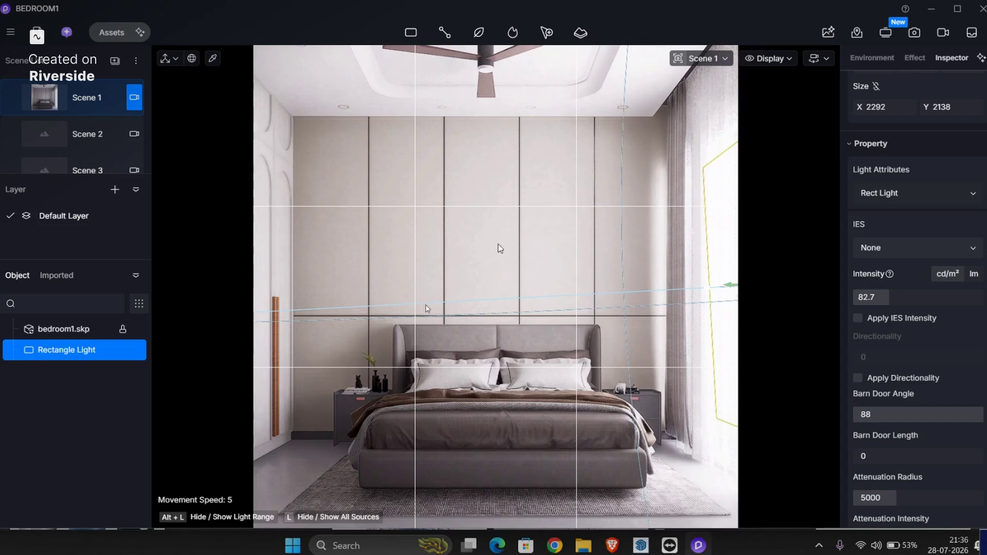
left_click(910, 295)
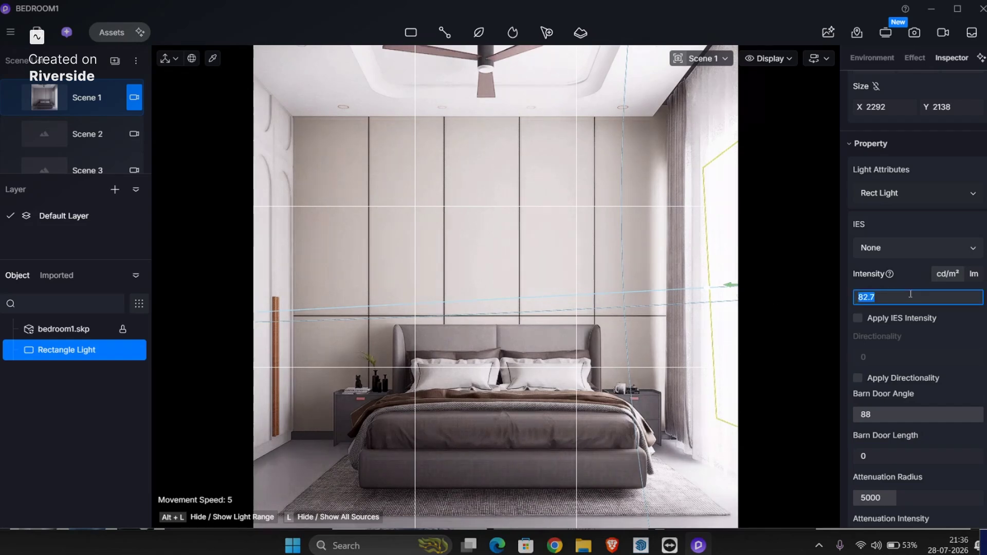
type("12")
key("Return")
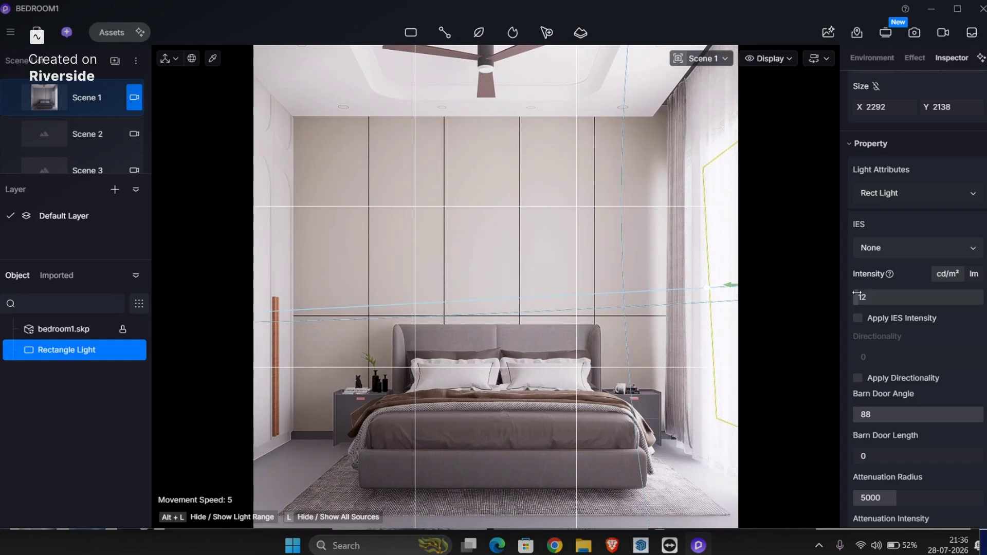
Try directionality on the rectangle light and switch it back off.
scroll(866, 295, "down", 2)
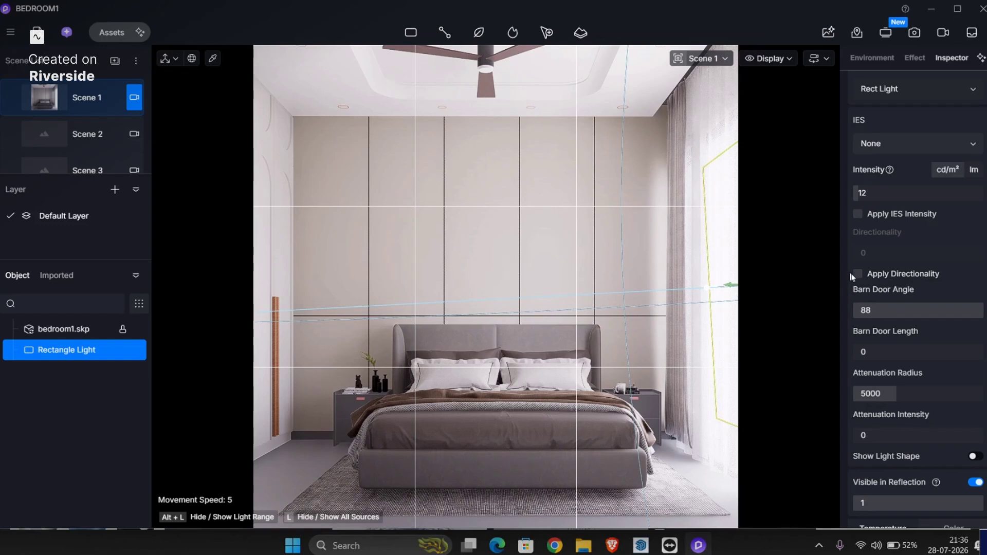
left_click(858, 273)
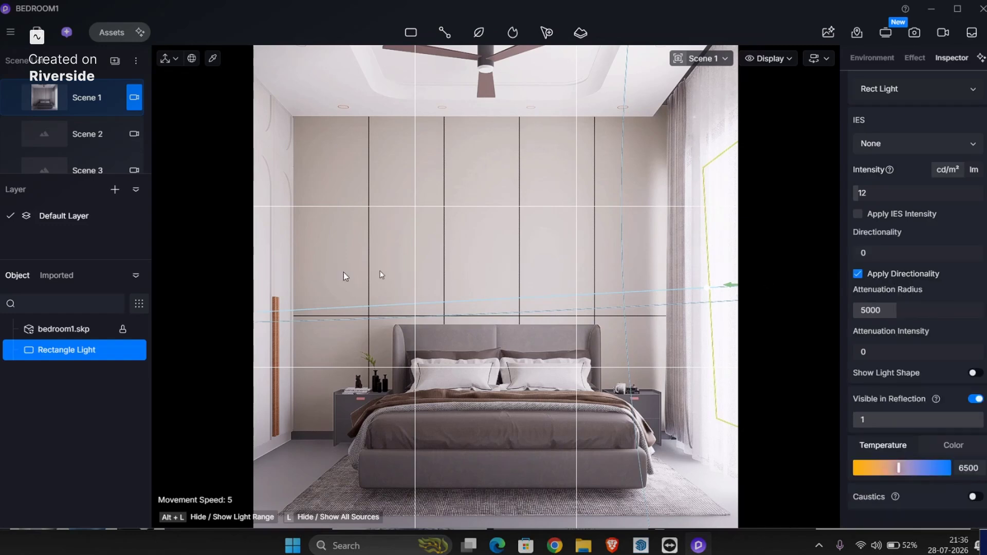
left_click(858, 274)
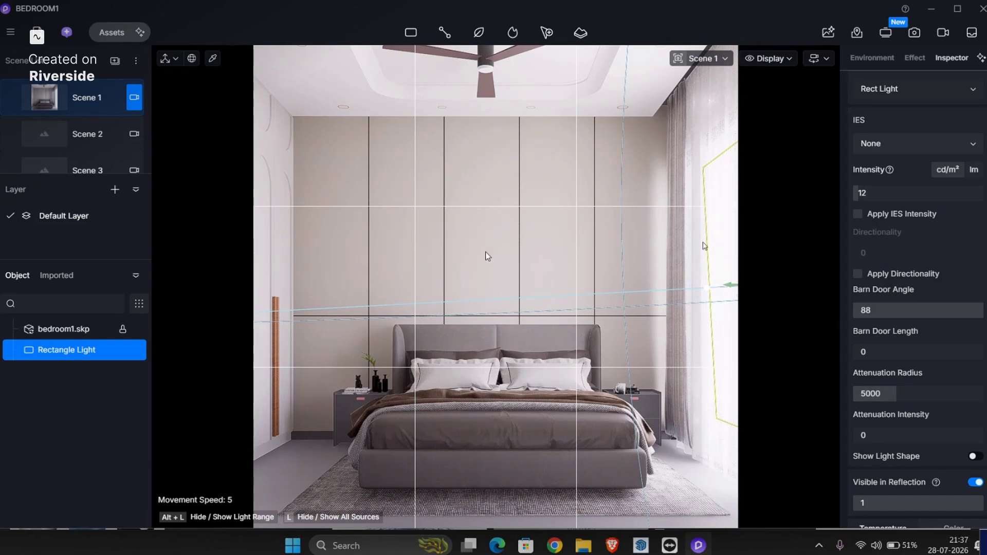
Set the rectangle light's attenuation radius to 15000 and leave its attenuation intensity at 0.
left_click_drag(886, 394, 865, 396)
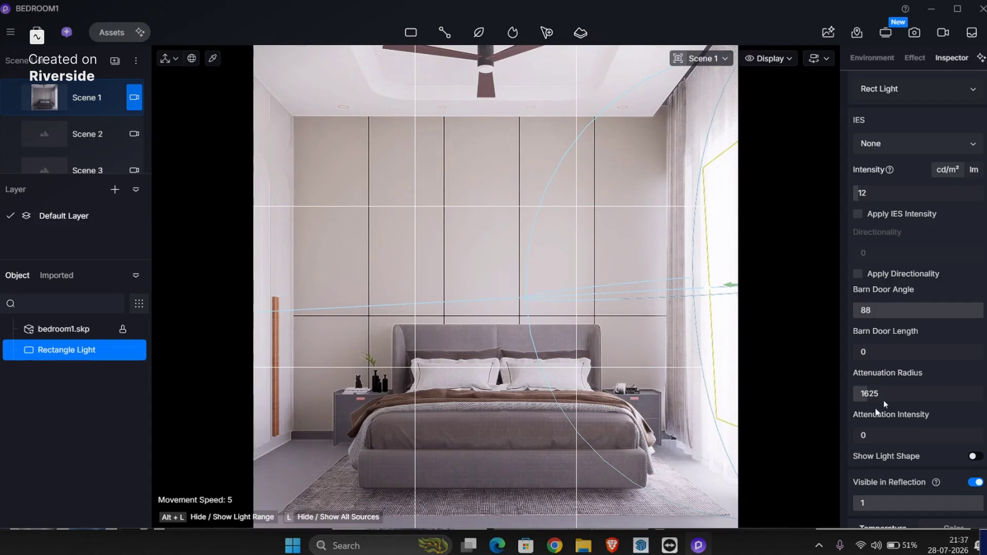
left_click_drag(883, 395, 981, 394)
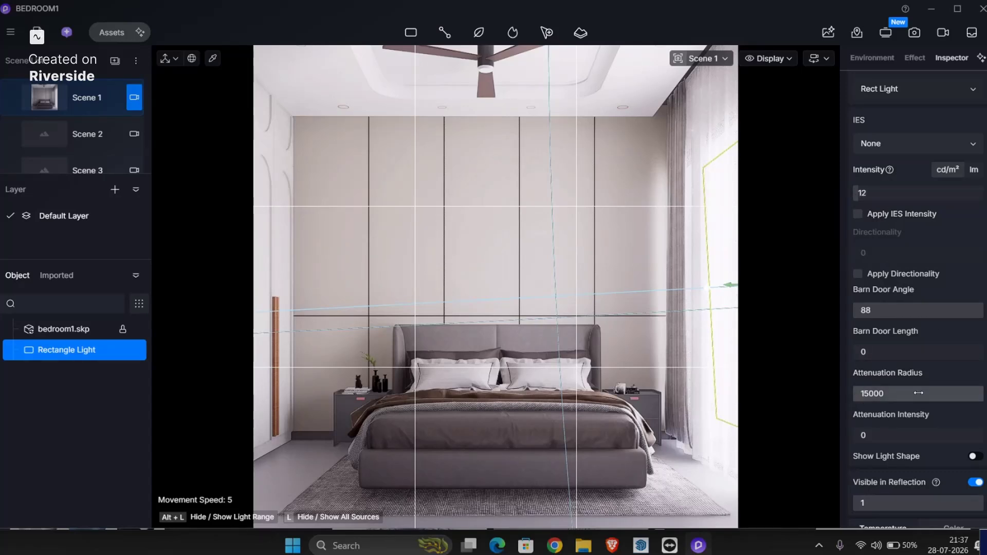
scroll(921, 393, "down", 2)
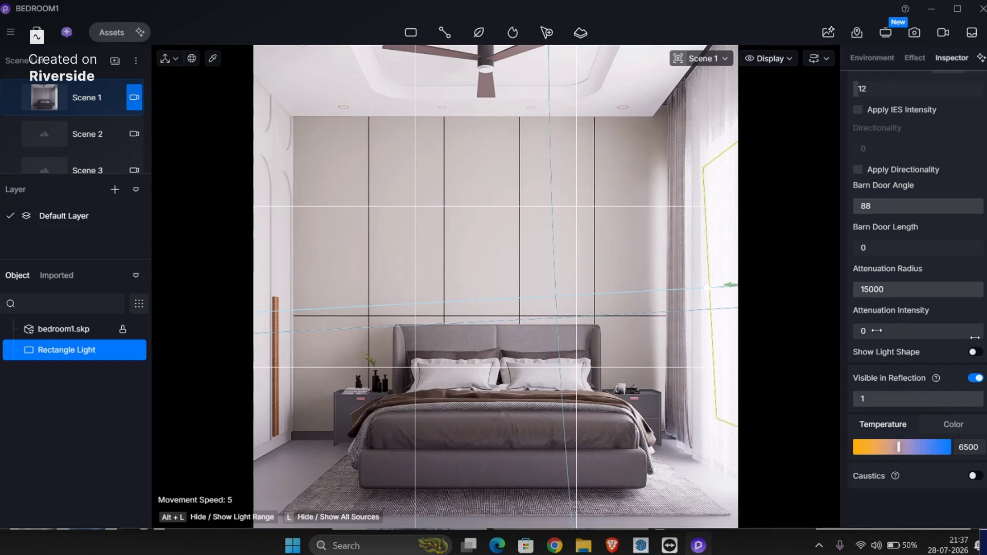
left_click_drag(876, 330, 607, 333)
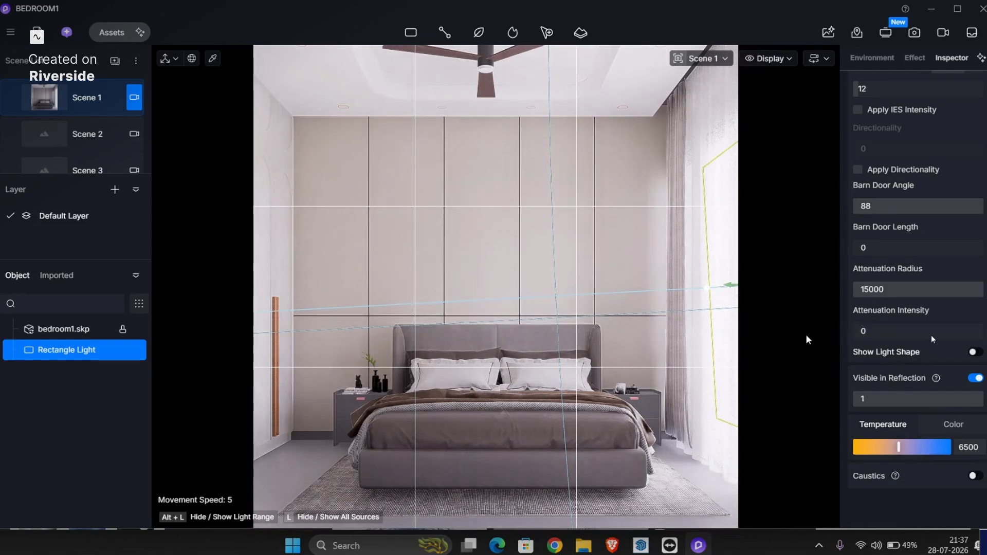
Try showing the rectangle light's shape, hide it again, and make the light invisible in reflections.
left_click(974, 354)
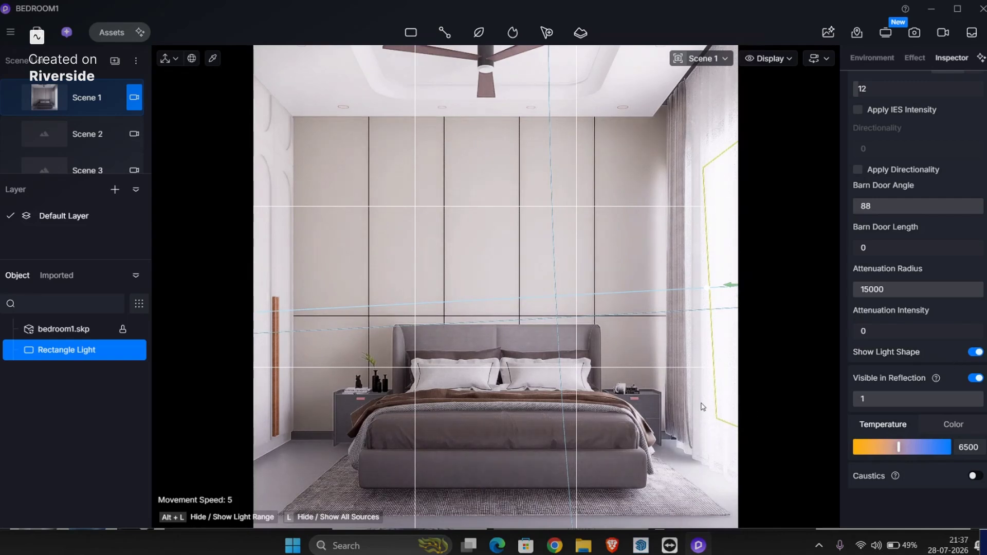
left_click(974, 353)
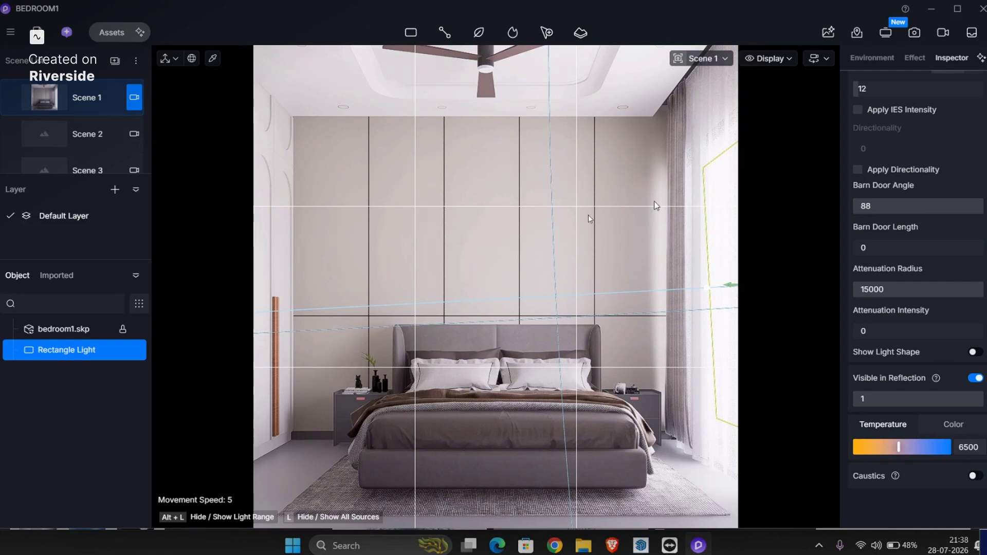
left_click(976, 383)
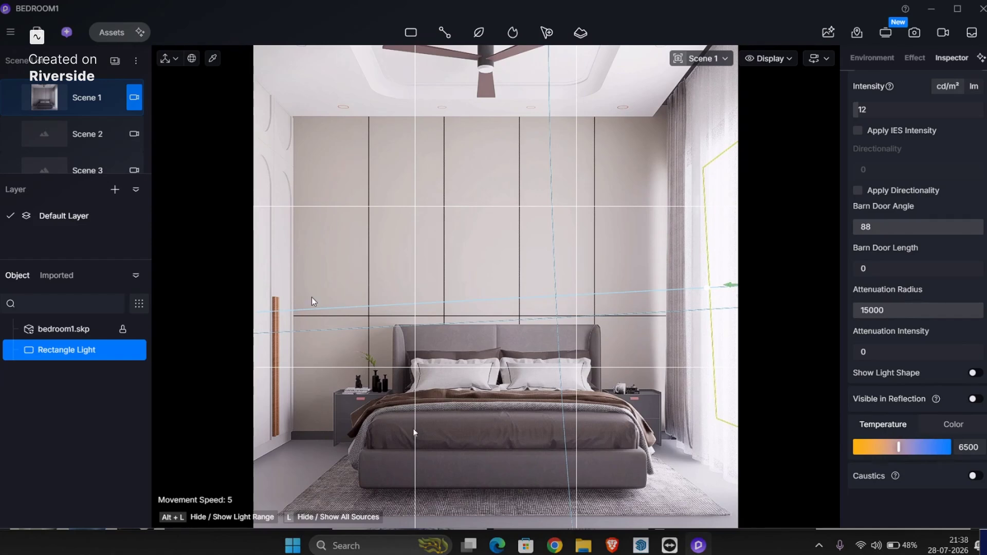
Set the rectangle light's colour temperature to 6200.
left_click(979, 447)
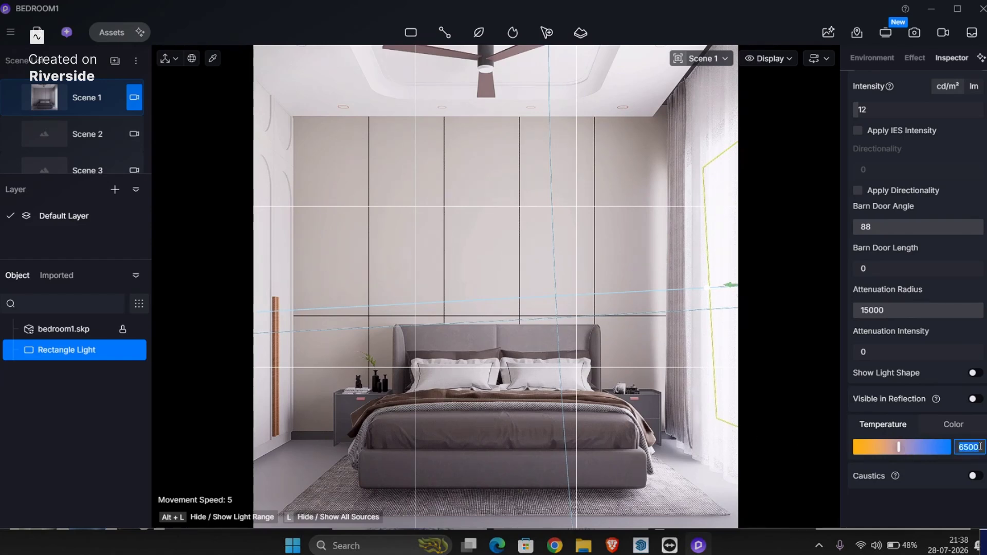
type("6200")
key("Return")
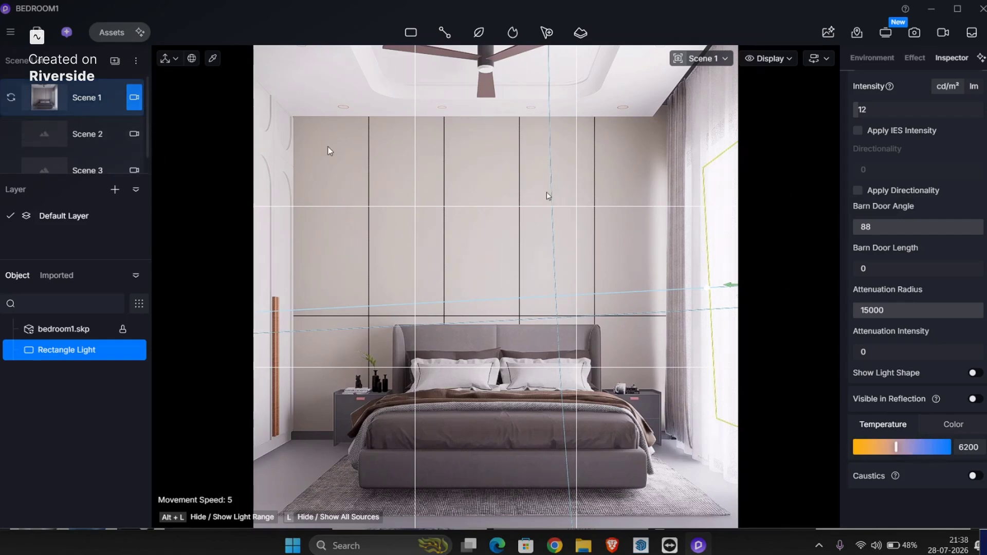
Darken the sheer curtain material's base color to a neutral grey with HSV values 0, 0, 55.
left_click(720, 155)
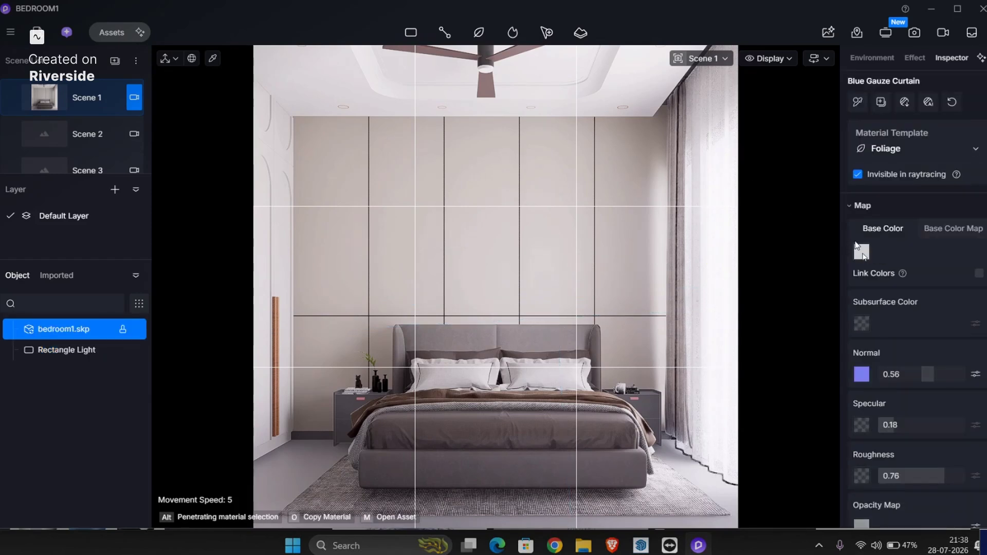
left_click(863, 256)
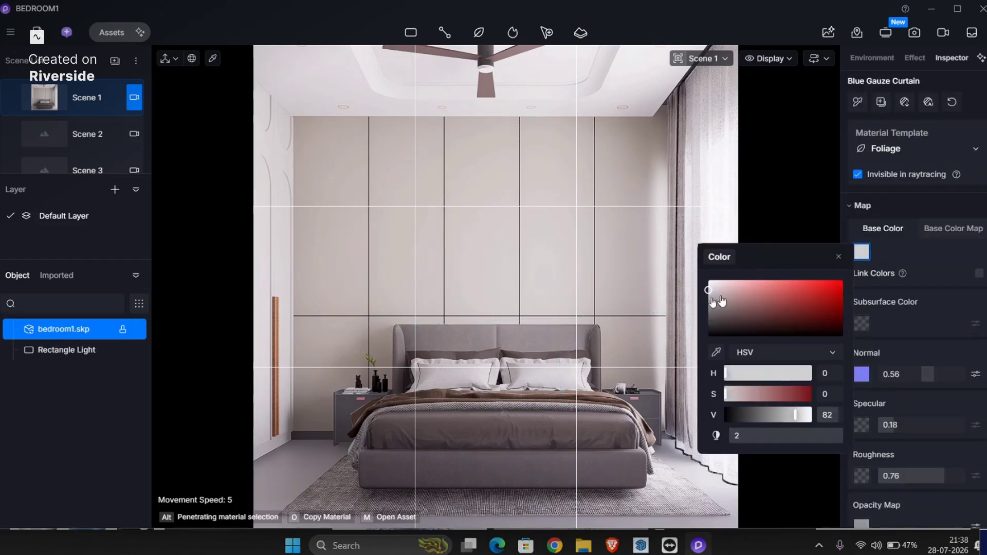
left_click(710, 297)
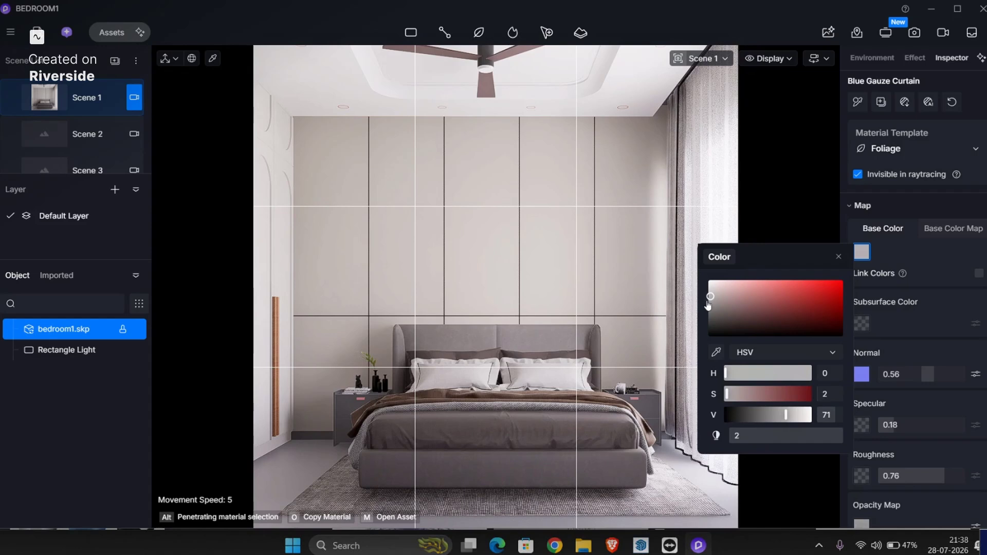
left_click(707, 301)
left_click(708, 306)
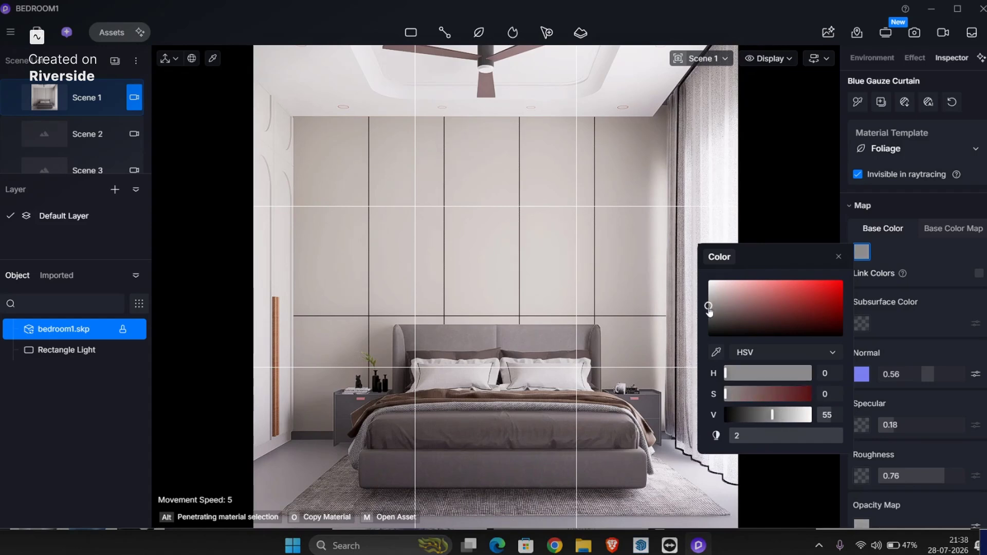
left_click(573, 400)
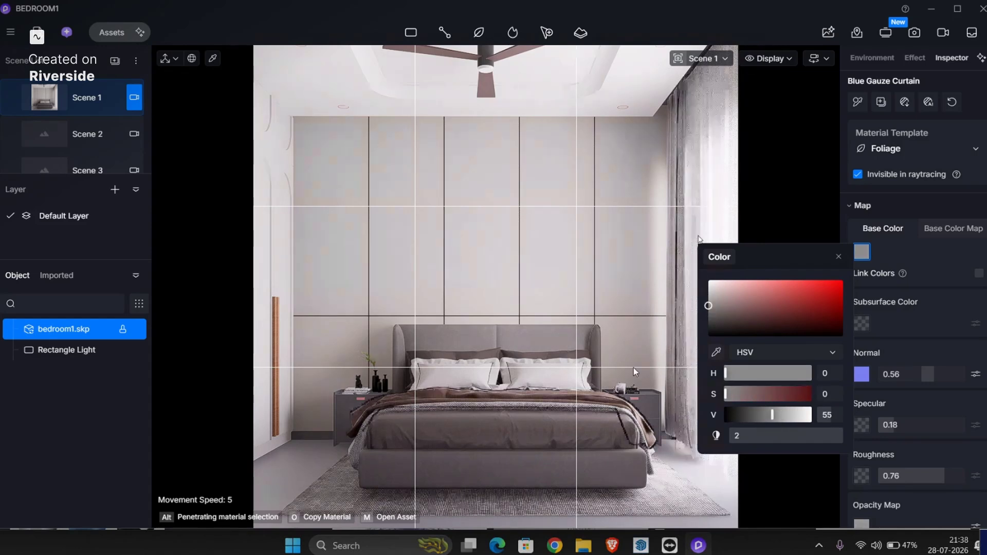
Keep auto exposure on, set the exposure compensation to -0.19, and update Scene 1.
left_click(915, 58)
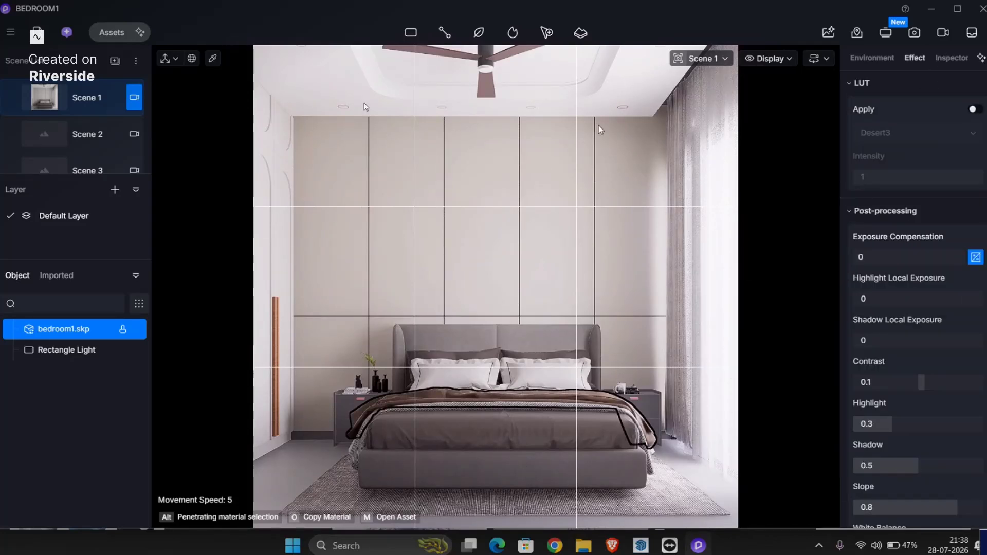
left_click(966, 256)
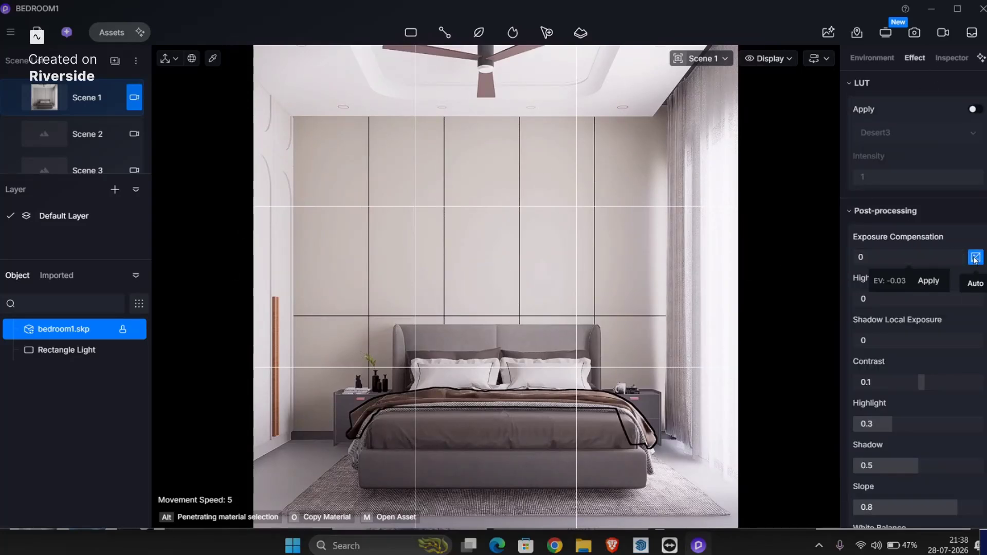
left_click(974, 258)
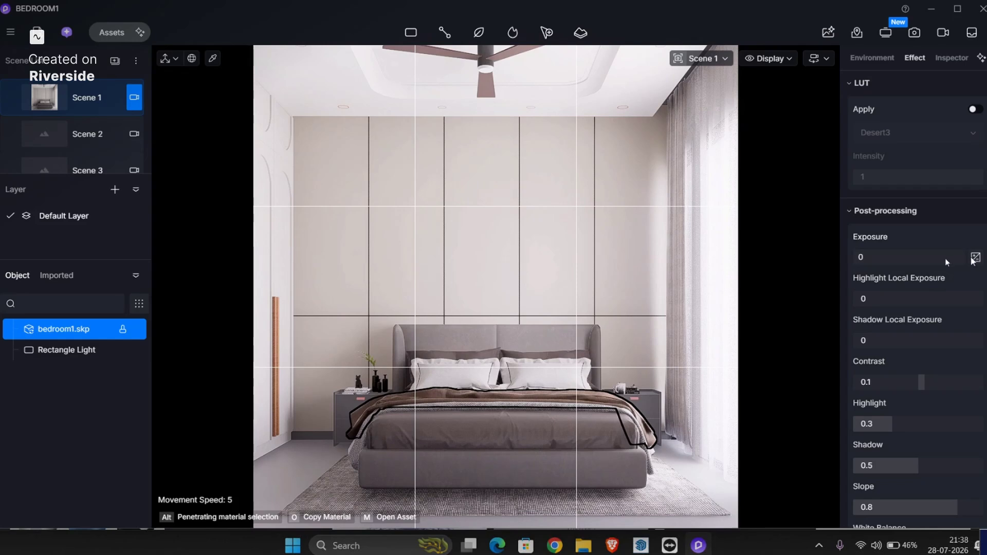
left_click(974, 258)
left_click(910, 257)
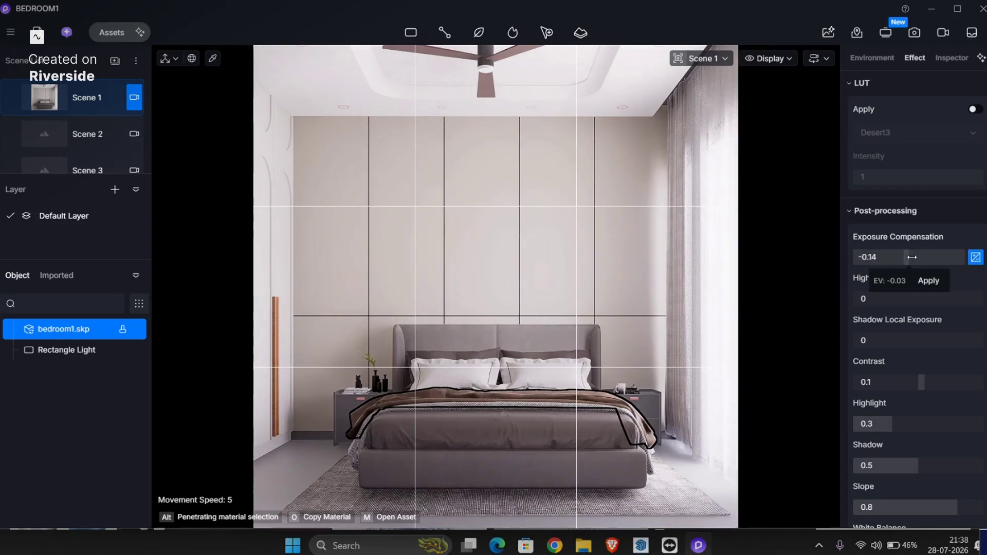
left_click_drag(905, 257, 905, 256)
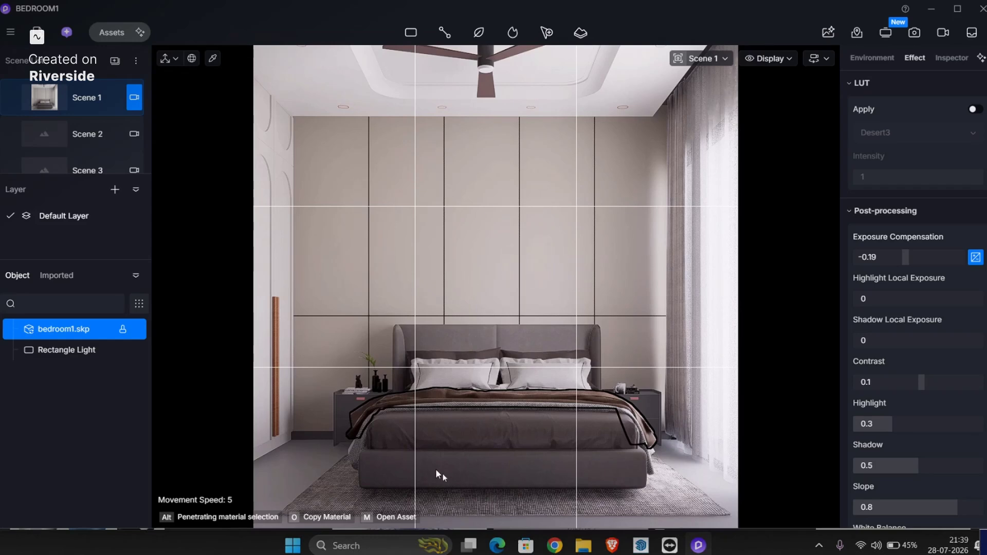
mouse_move(907, 254)
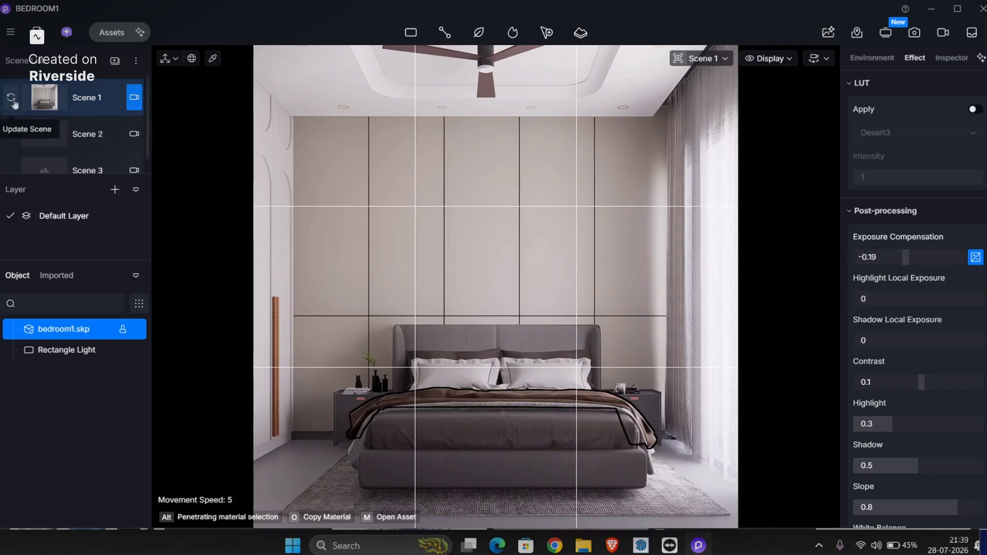
left_click(14, 101)
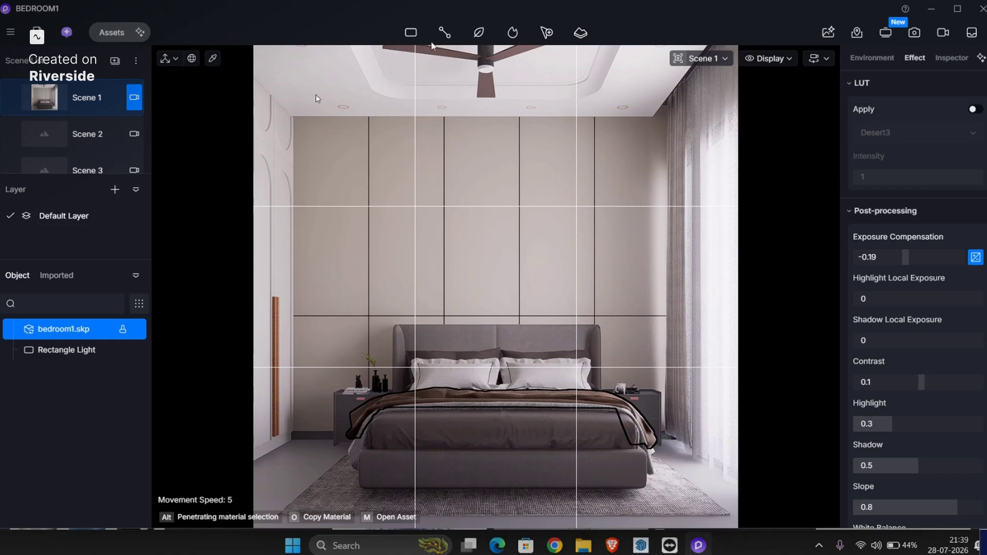
Make the material of the round ceiling downlights emissive.
left_click(343, 107)
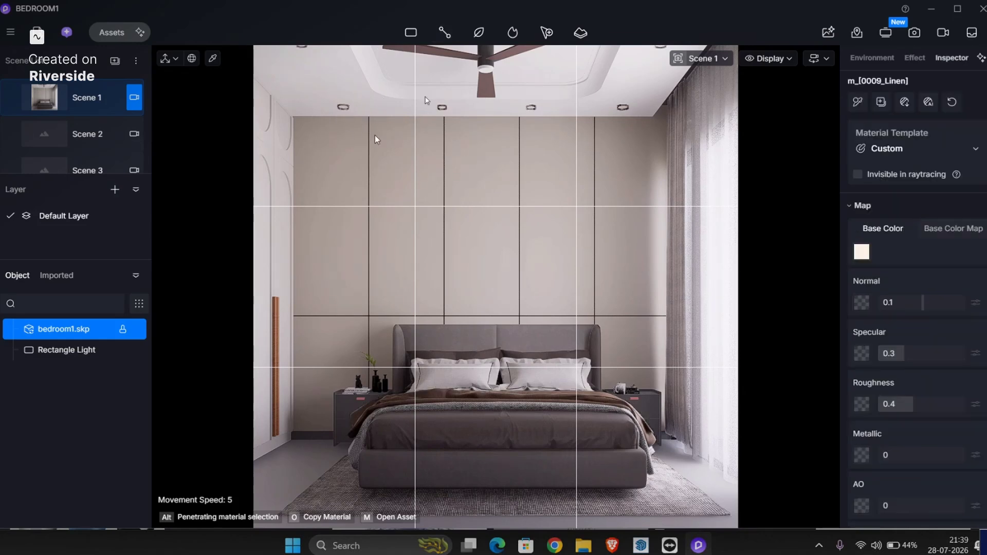
scroll(897, 160, "down", 7)
scroll(897, 159, "up", 7)
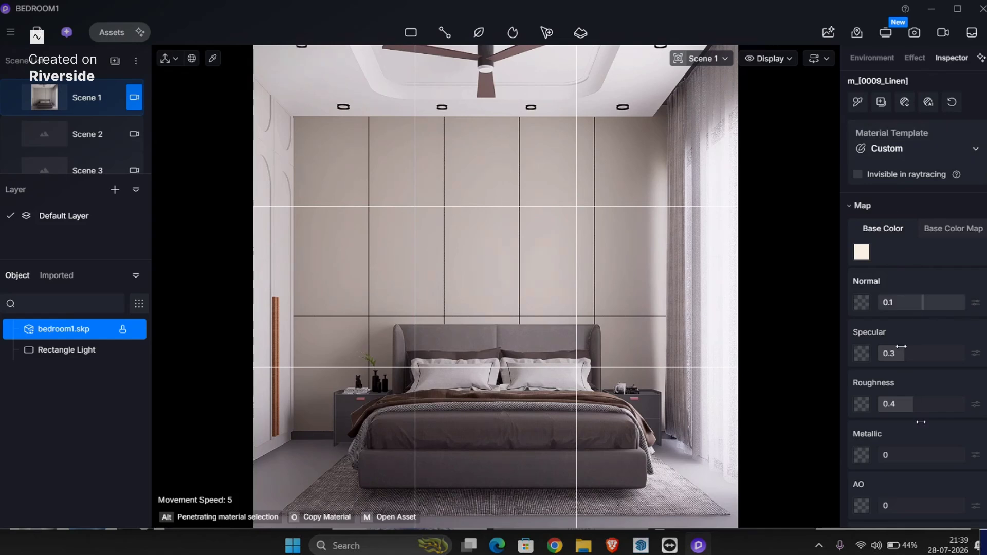
scroll(896, 294, "down", 5)
scroll(881, 255, "up", 4)
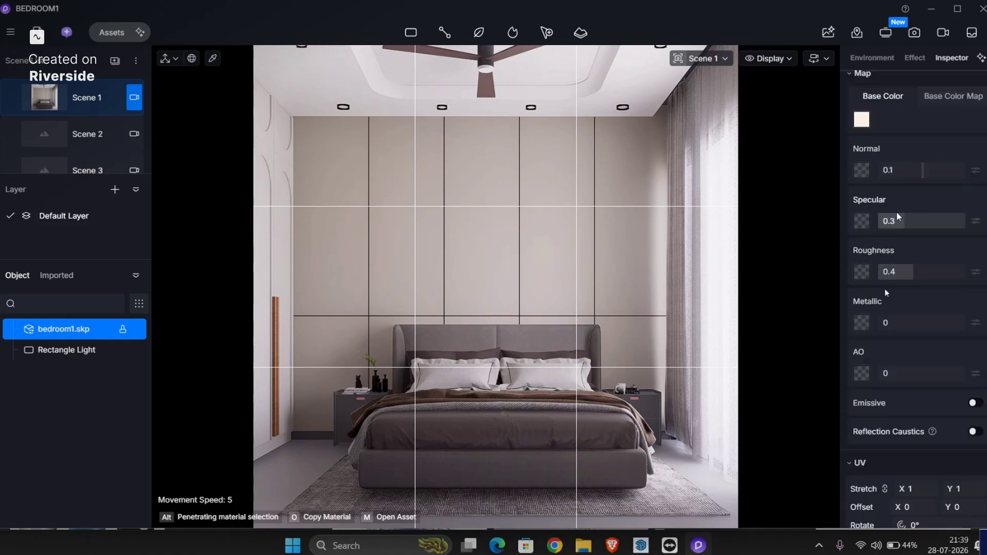
left_click(974, 404)
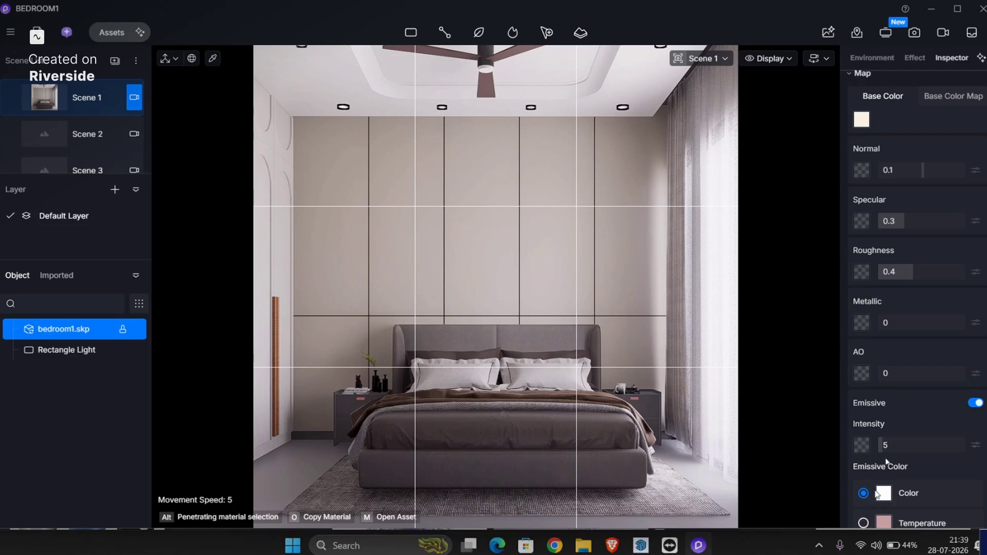
Set the ceiling downlight material's emissive intensity to 31.9 and its emissive color to a temperature of 4250.
left_click_drag(907, 445, 826, 291)
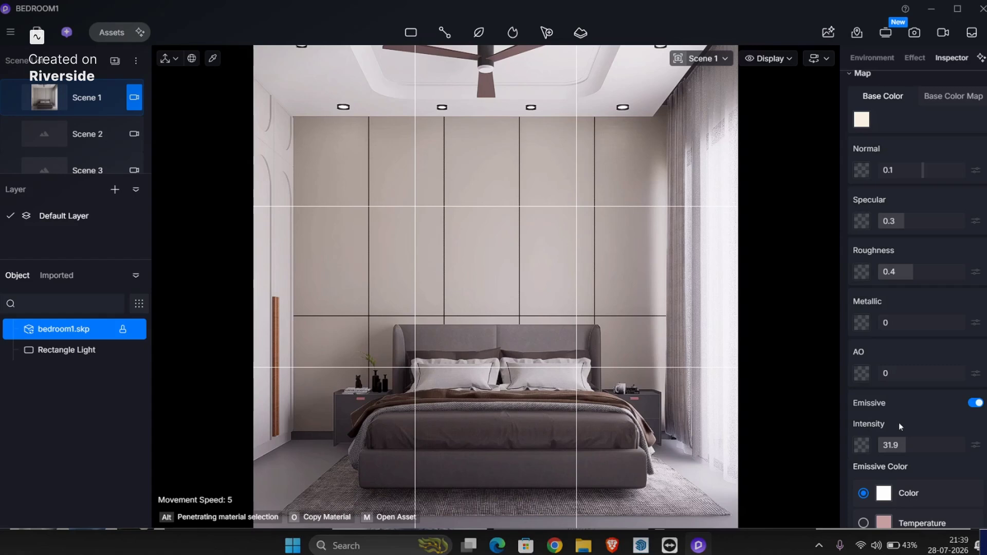
scroll(901, 427, "down", 2)
left_click(864, 420)
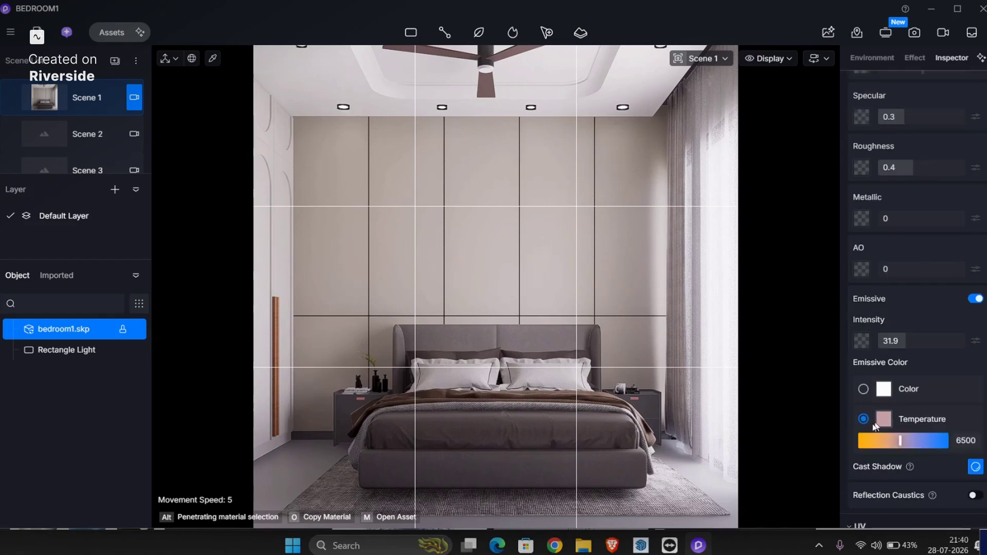
left_click_drag(879, 439, 881, 440)
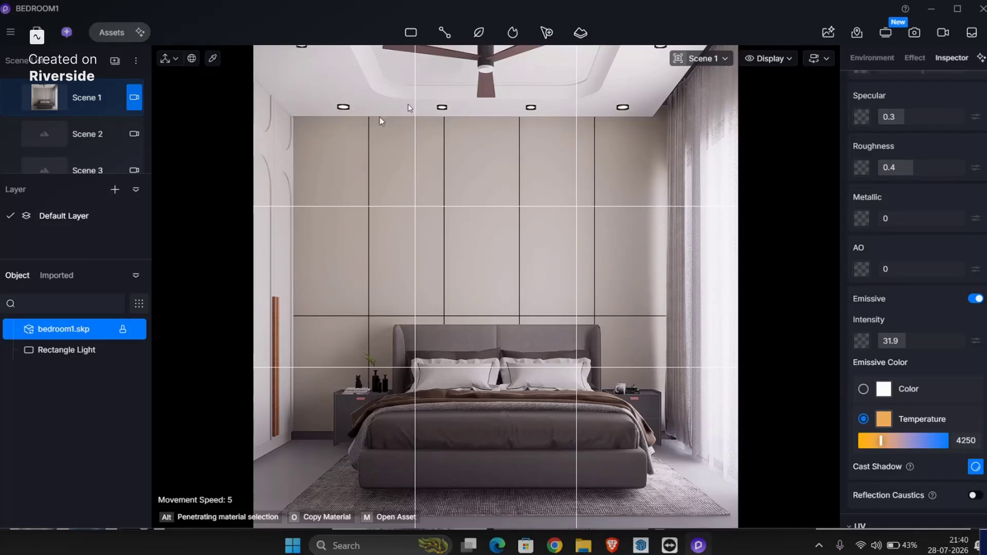
Try a spotlight at the leftmost ceiling downlight with an intensity of 5 lm, and delete it.
left_click(413, 31)
left_click(412, 31)
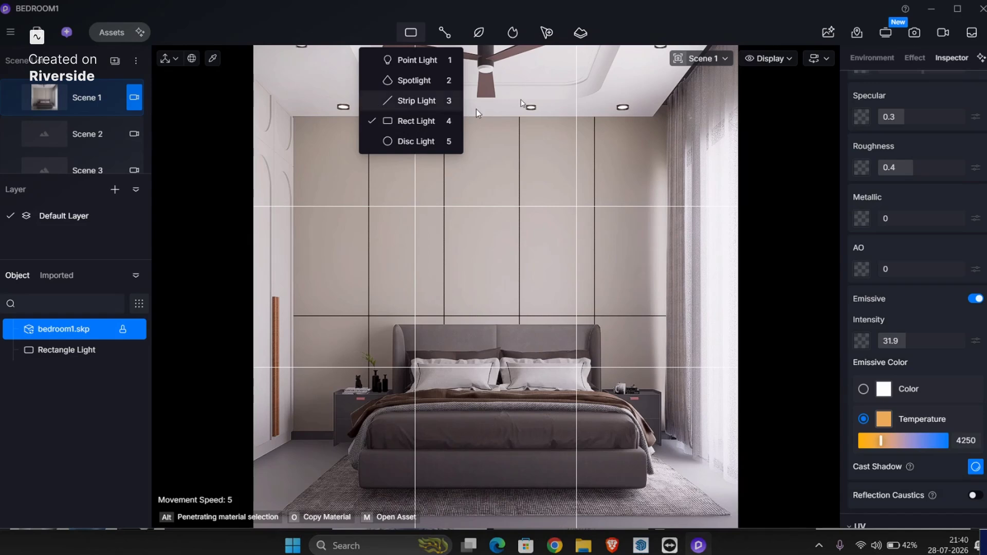
left_click(414, 83)
left_click(878, 436)
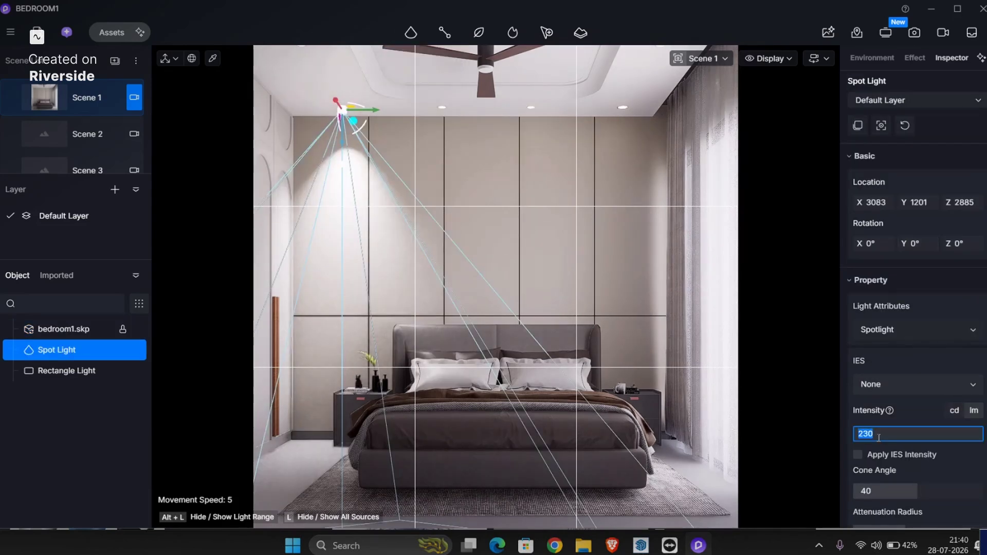
type("5")
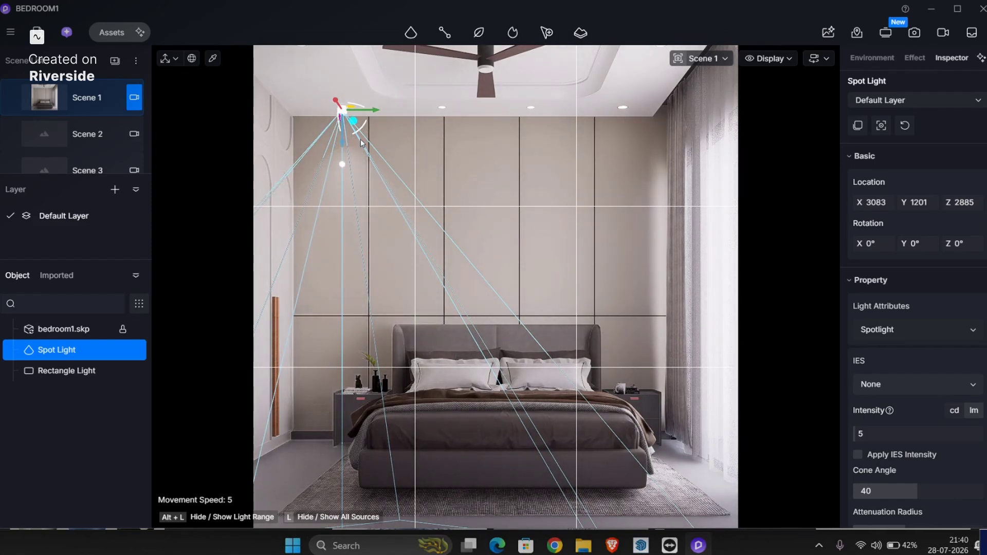
key("Delete")
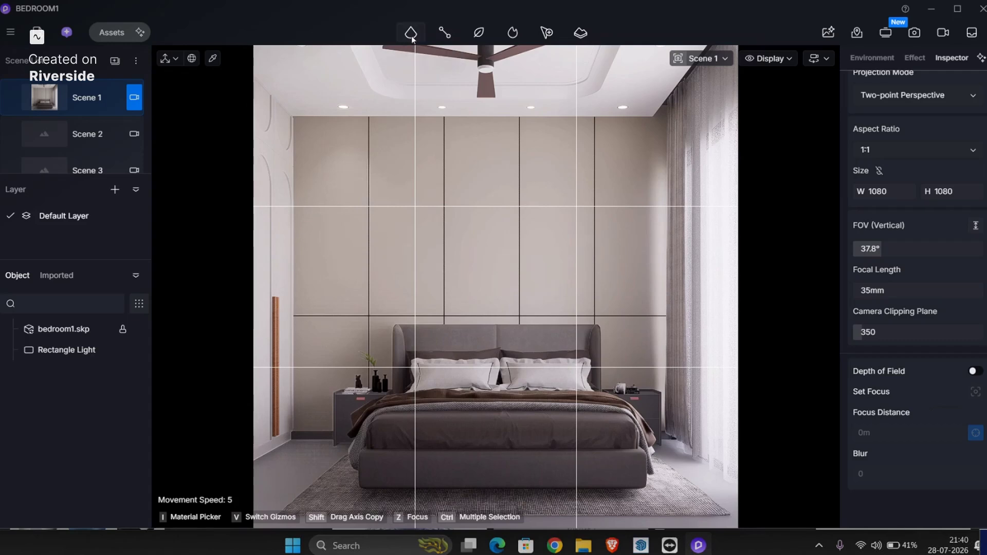
Place a second rectangle light at the ceiling fan, positioned at X 1910, Y 2427, Z 2887, and enlarge it to 2022 by 2200.
left_click(412, 35)
left_click(423, 119)
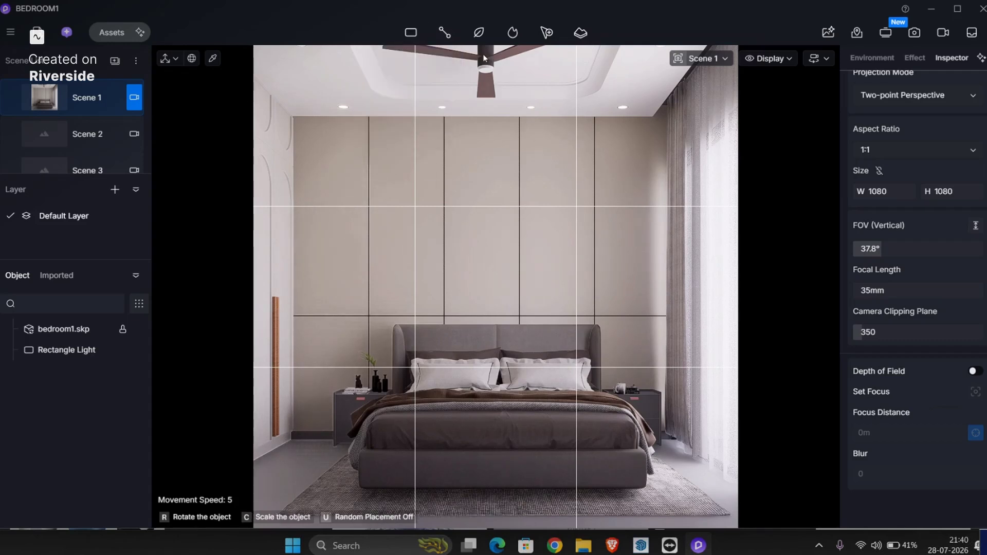
left_click(473, 60)
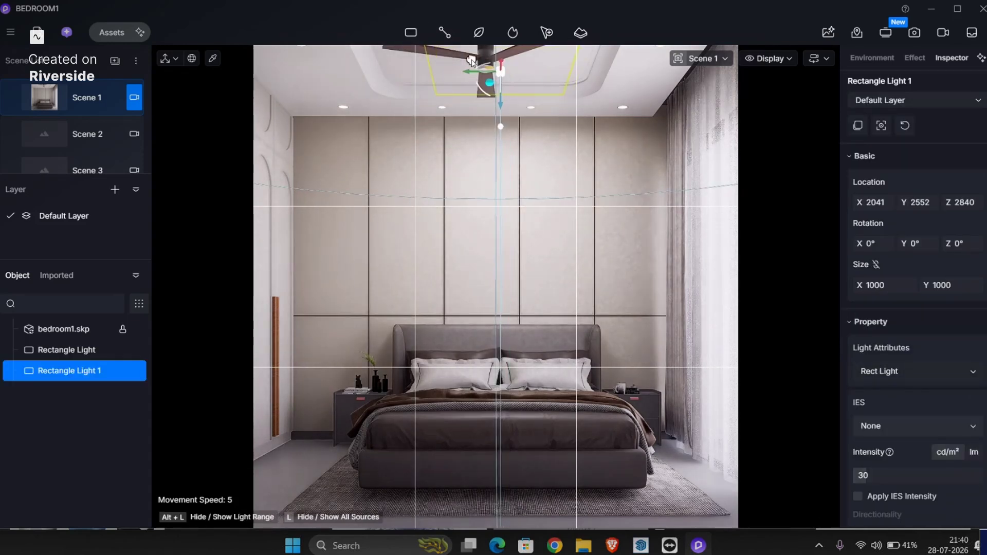
left_click_drag(471, 60, 485, 101)
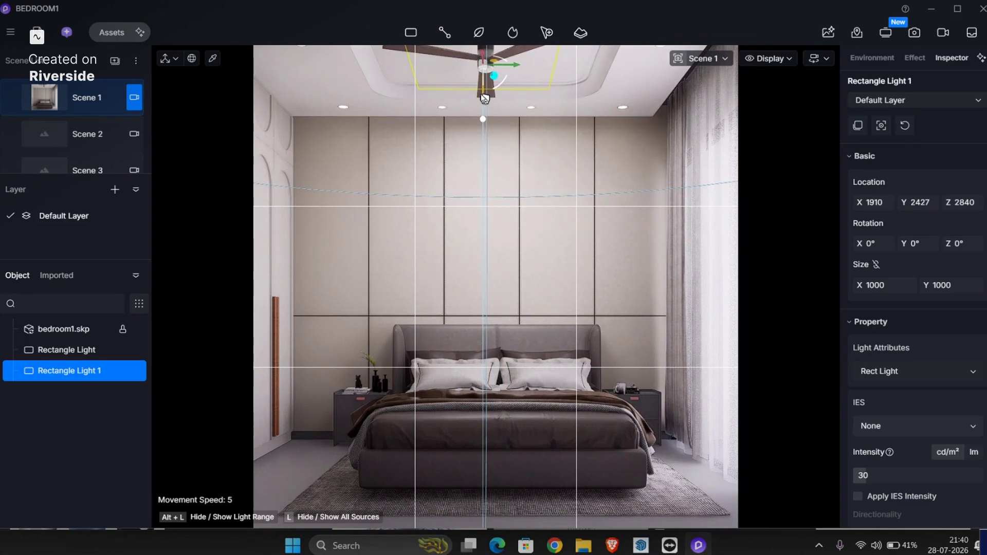
left_click_drag(485, 98, 479, 93)
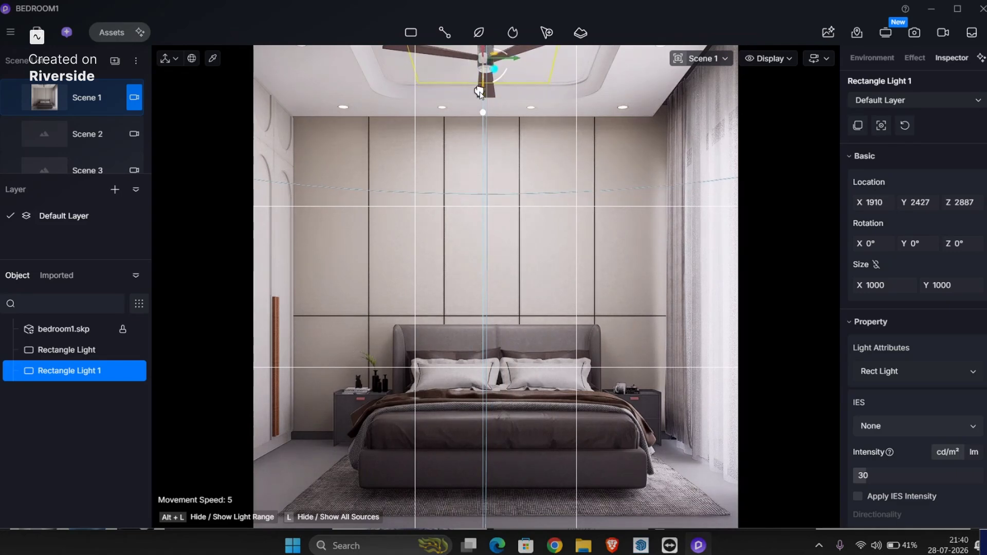
left_click_drag(878, 285, 950, 285)
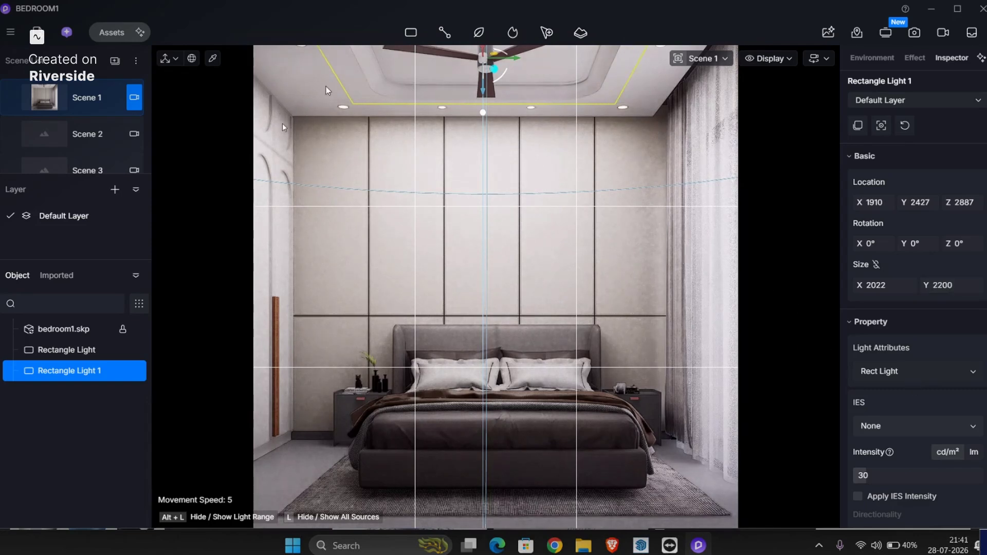
Set the ceiling rectangle light's intensity to 2 and attenuation radius to 15000, with visibility in reflections turned off.
left_click(879, 474)
type("2")
key("Return")
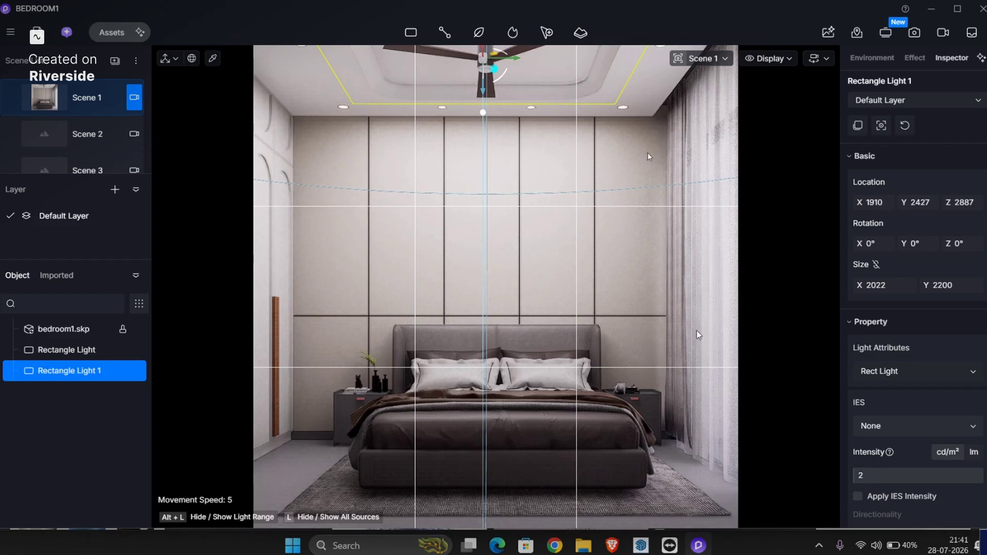
scroll(910, 421, "down", 6)
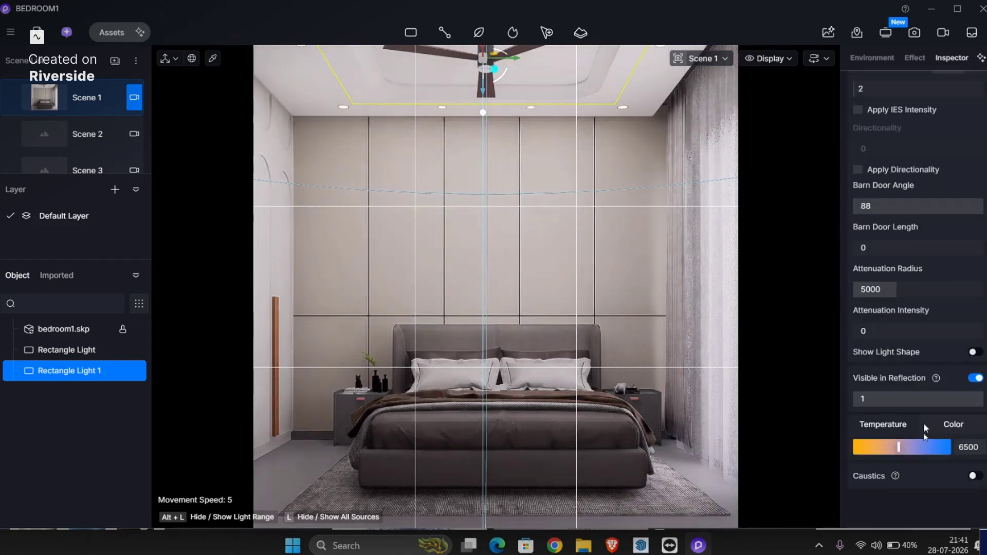
left_click(979, 380)
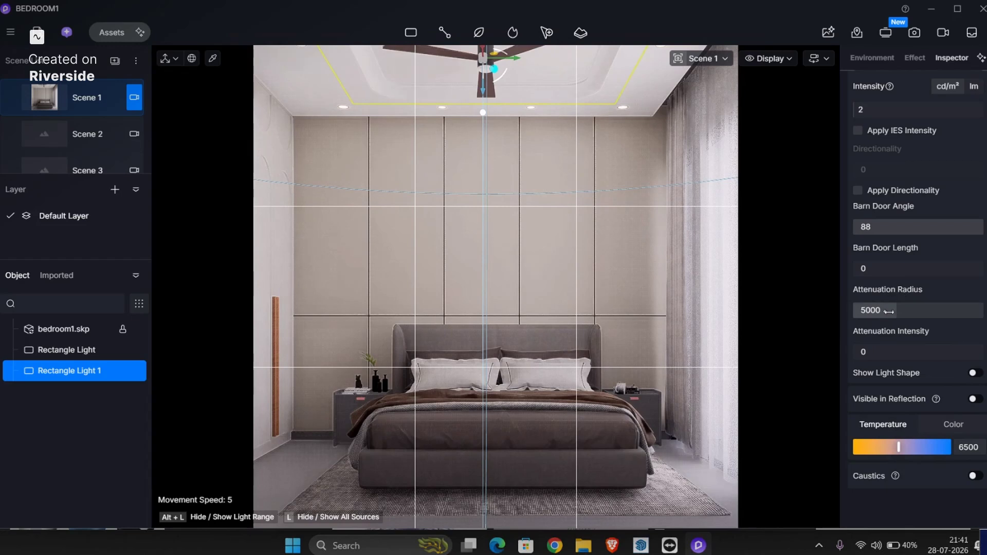
left_click_drag(927, 312, 966, 312)
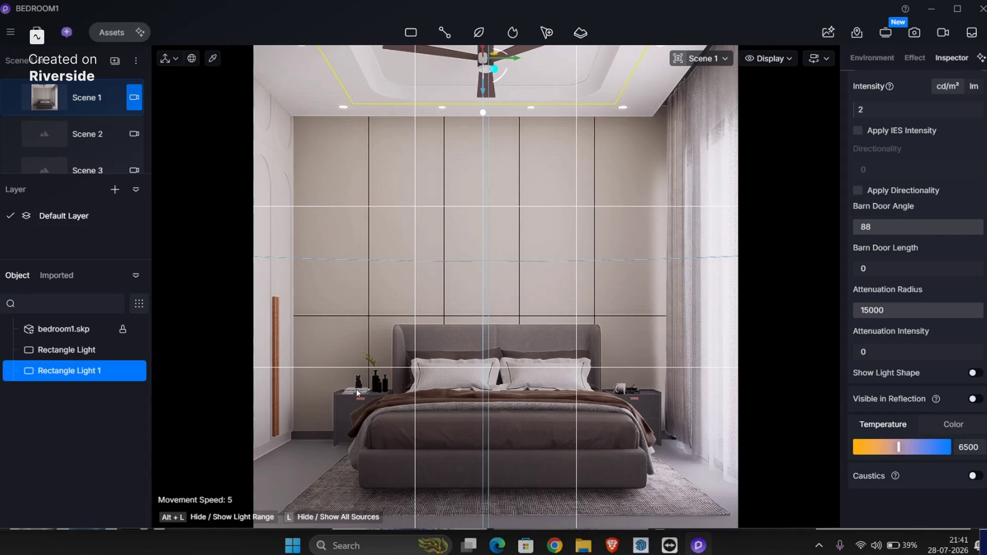
Place a point light above the left nightstand with an intensity of 1 cd and a colour temperature of 3750.
left_click(411, 32)
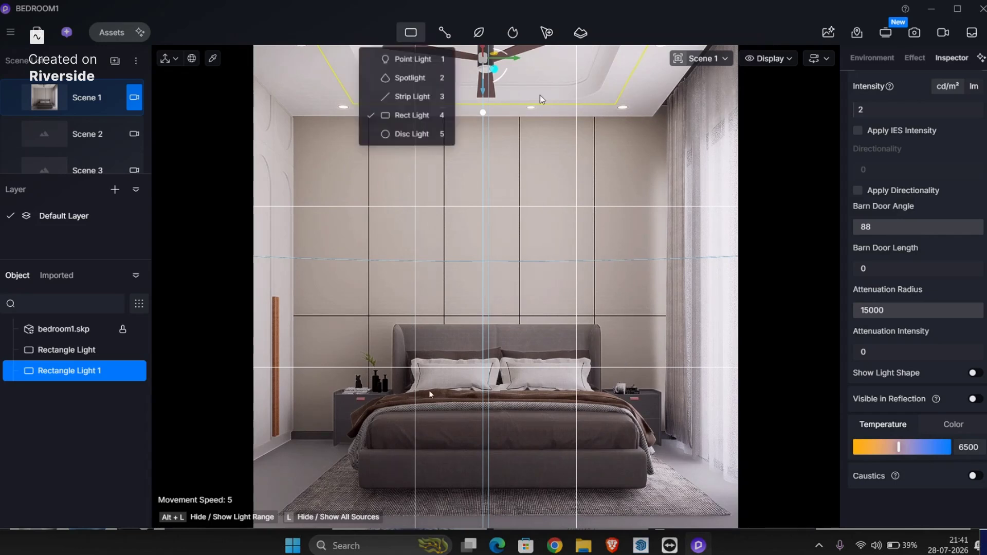
left_click(411, 58)
left_click(365, 353)
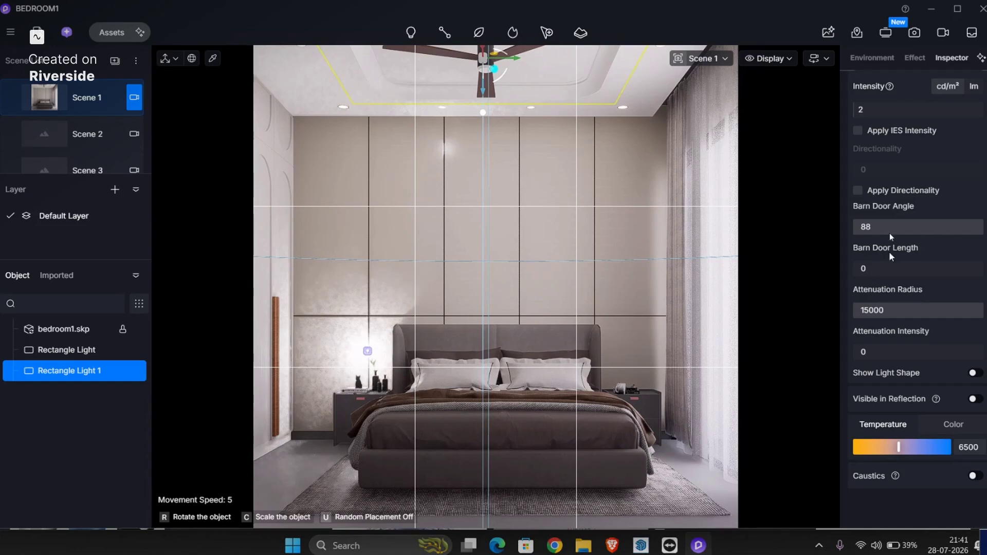
left_click(884, 232)
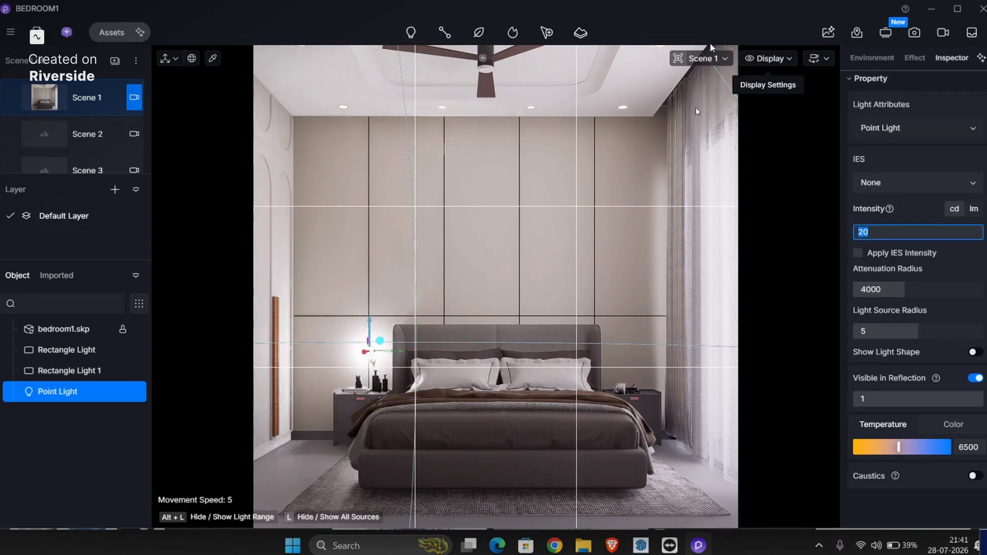
type("1")
key("Return")
left_click(873, 445)
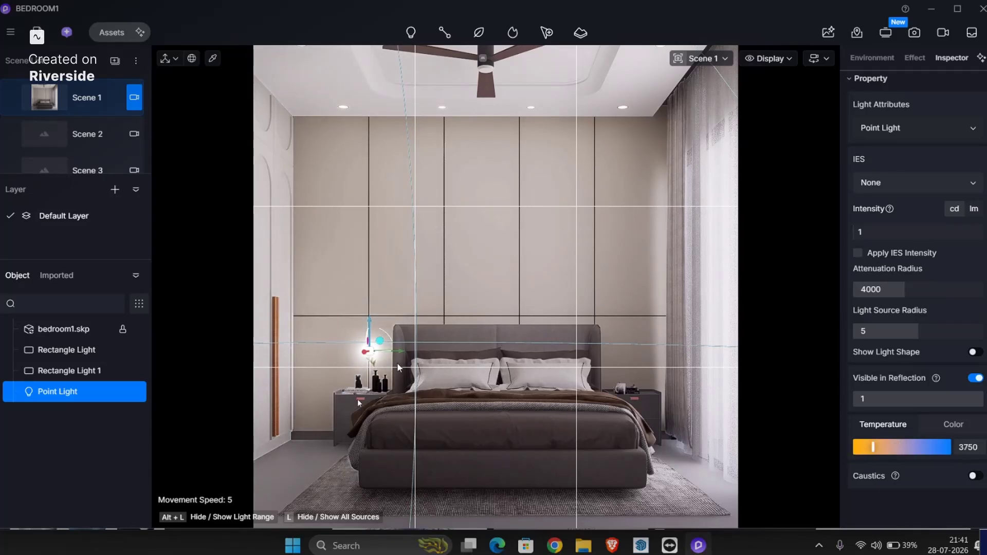
Add a strip light with a colour temperature of 3700 along the ceiling edge above the curtains, and return to the Scene 1 view.
left_click(411, 32)
left_click(420, 96)
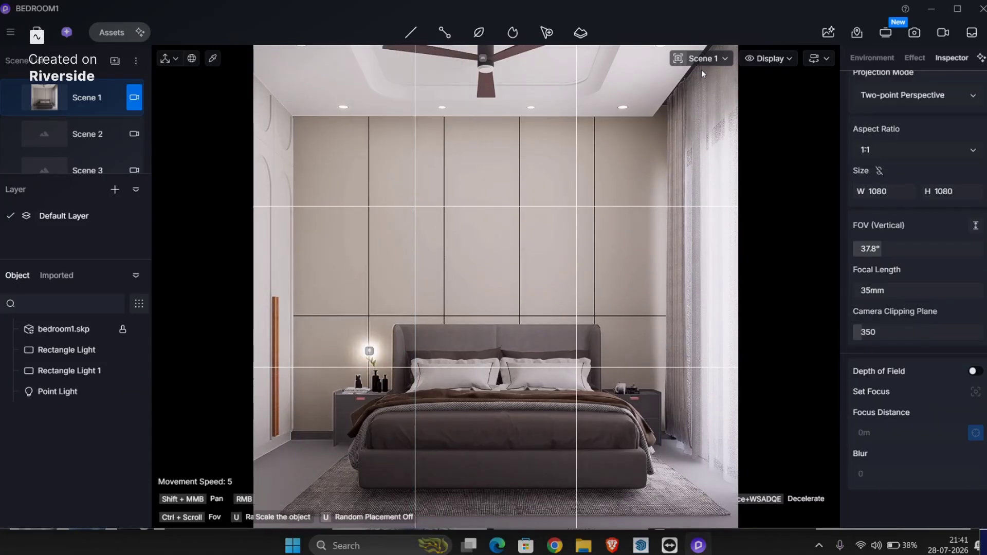
left_click(701, 71)
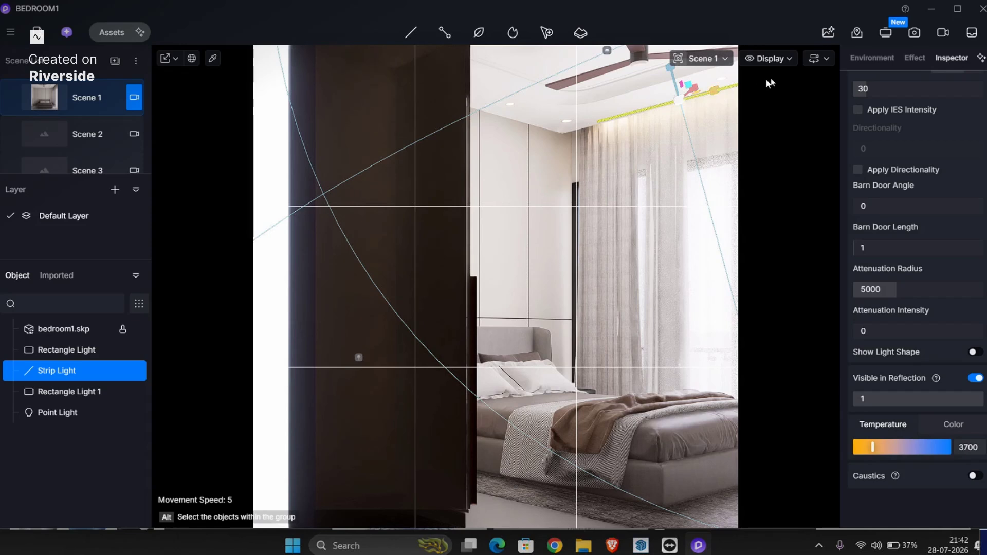
left_click(82, 98)
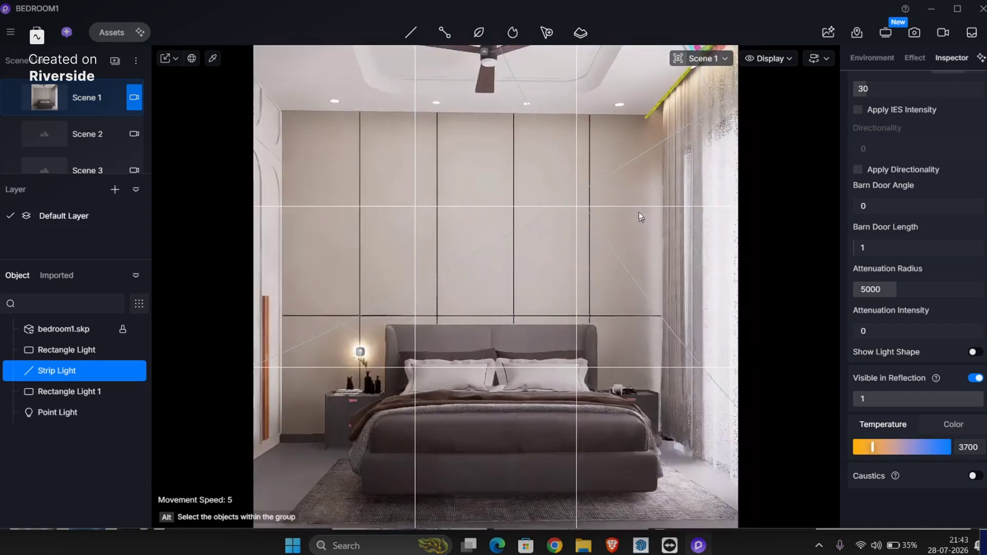
Delete the point light above the left nightstand and leave nothing selected.
left_click(368, 351)
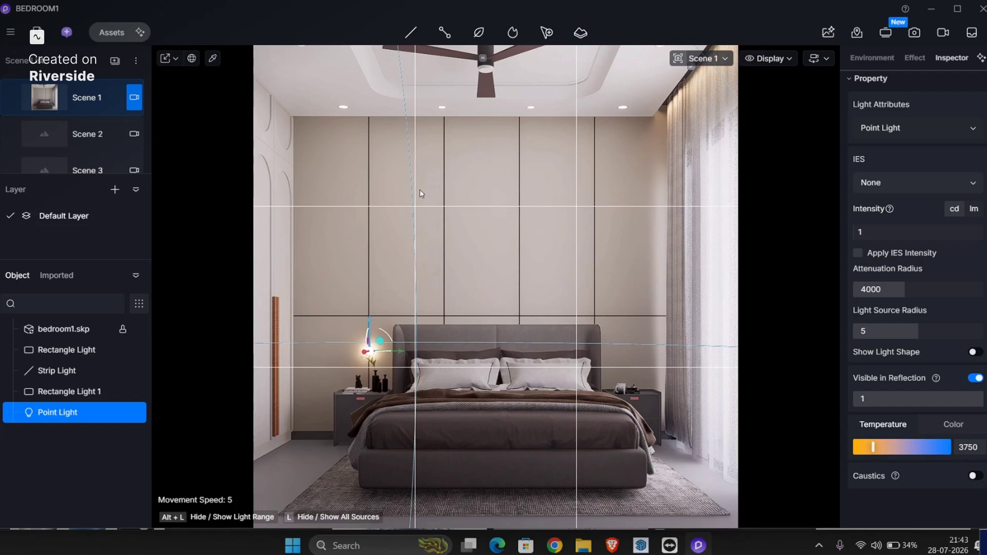
key("Delete")
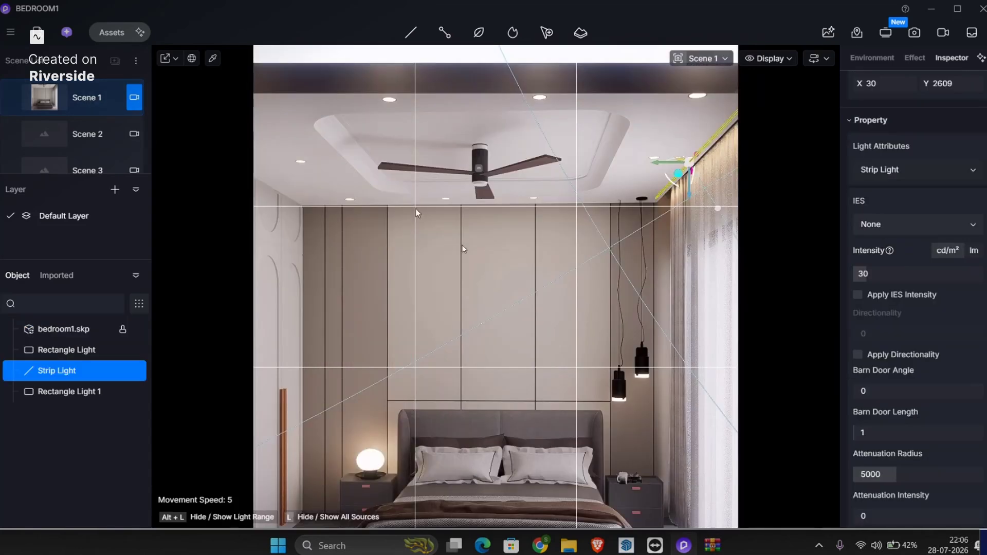
key("Escape")
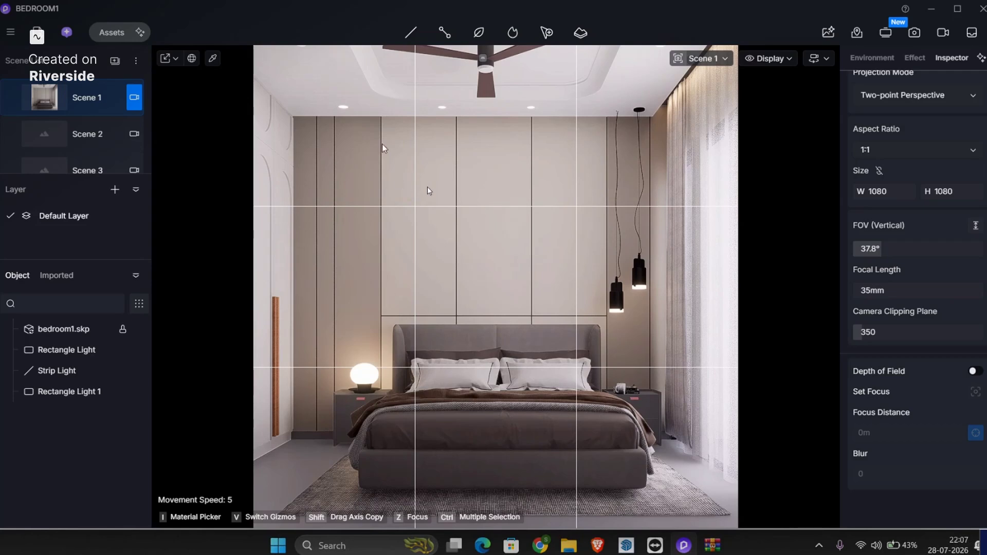
Switch to the bedroom1 model in SketchUp.
scroll(339, 123, "up", 3)
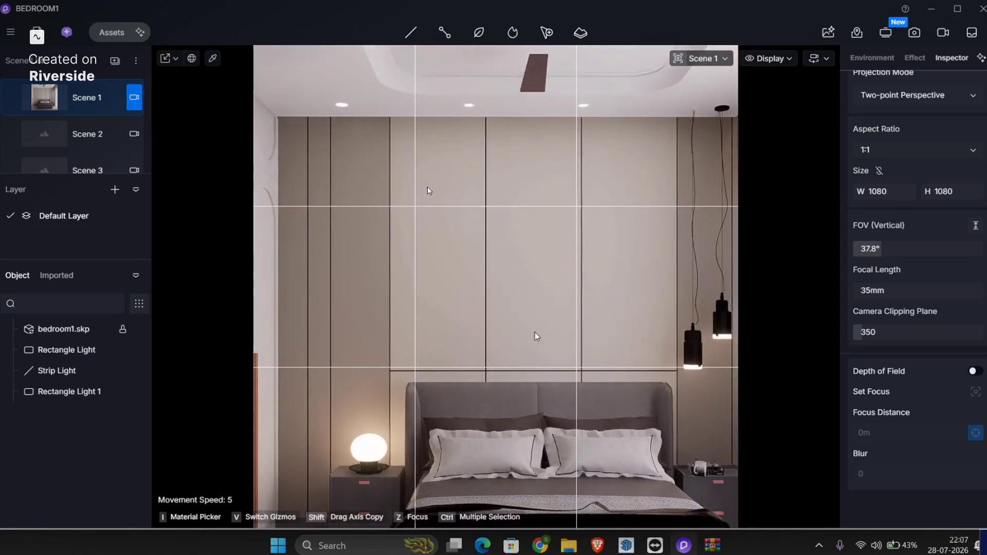
mouse_move(628, 546)
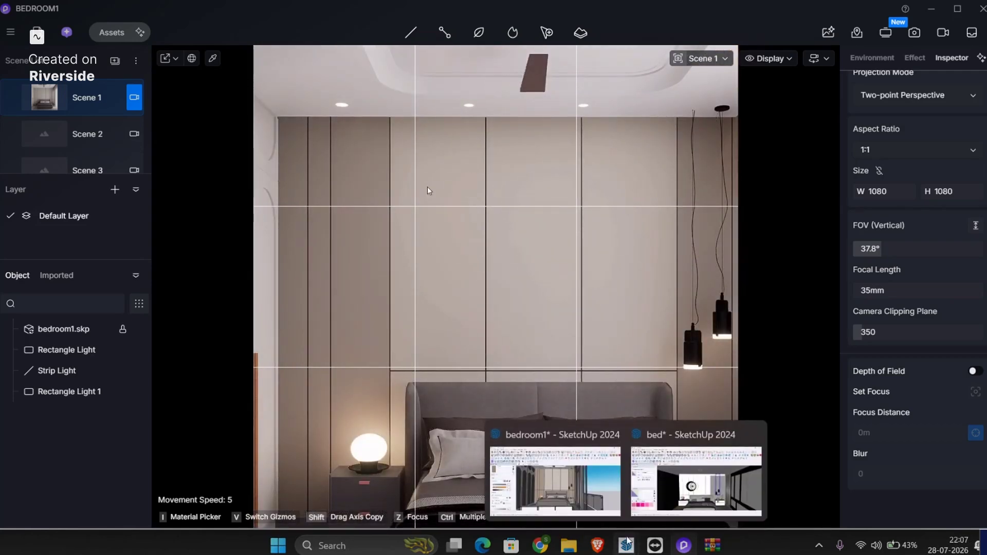
left_click(555, 478)
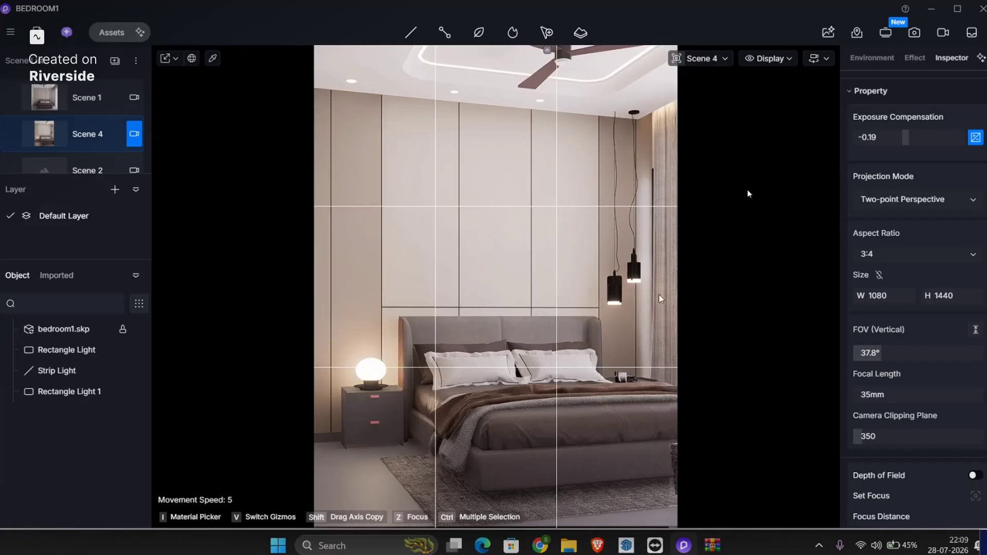
Reframe the 3:4 Scene 4 view to show more of the curtain and window side, with a camera clipping plane of 360.
key("q")
key("e")
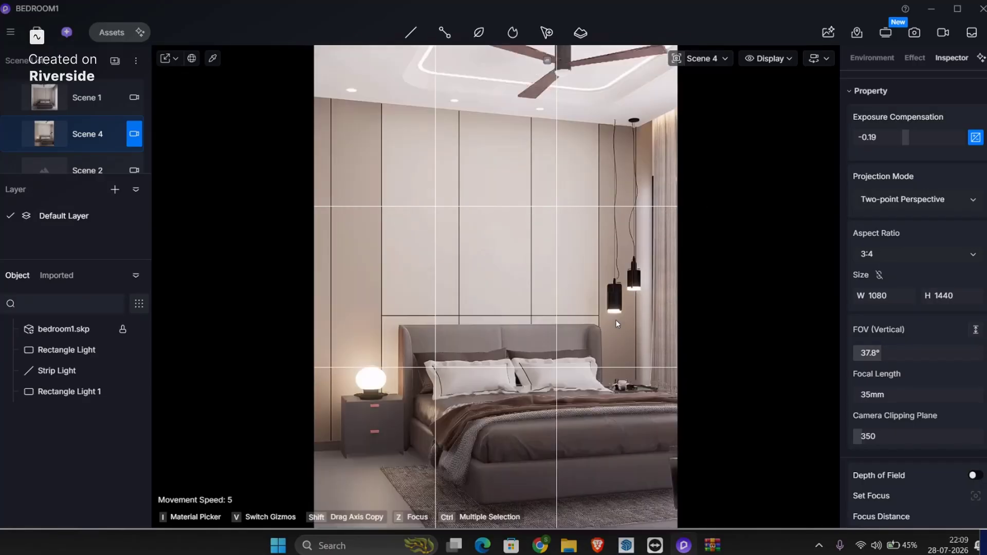
key("q")
middle_click_drag(606, 344, 603, 389)
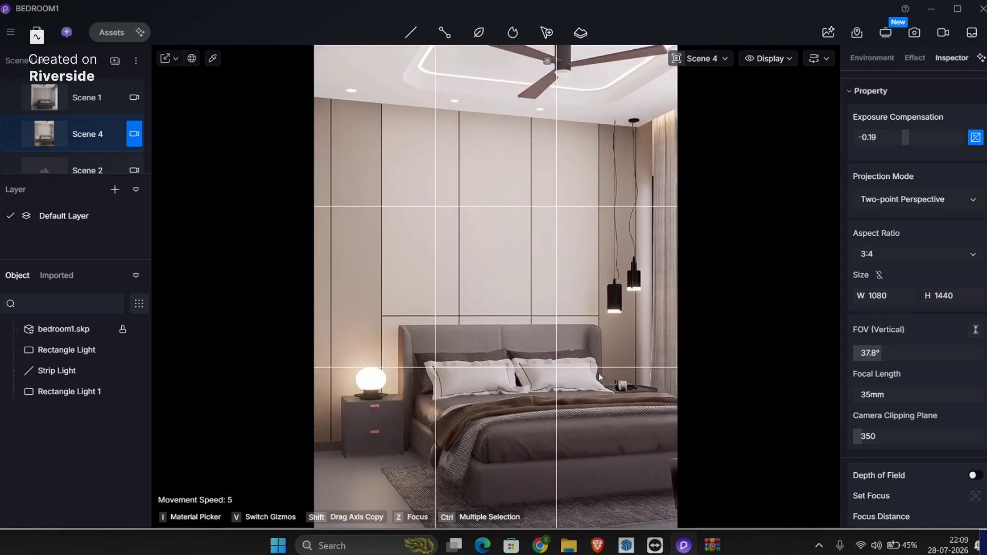
scroll(522, 344, "up", 1, "ctrl")
middle_click_drag(425, 156, 396, 151)
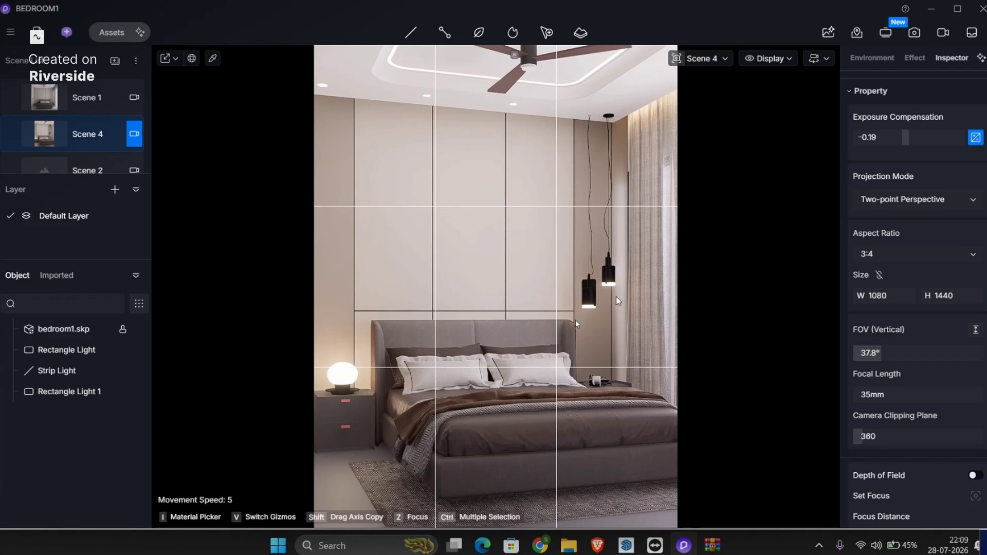
Give the opaque curtain's material a warm beige base color of HSV 23, 12, 87 and a roughness of 0.59.
left_click(649, 303)
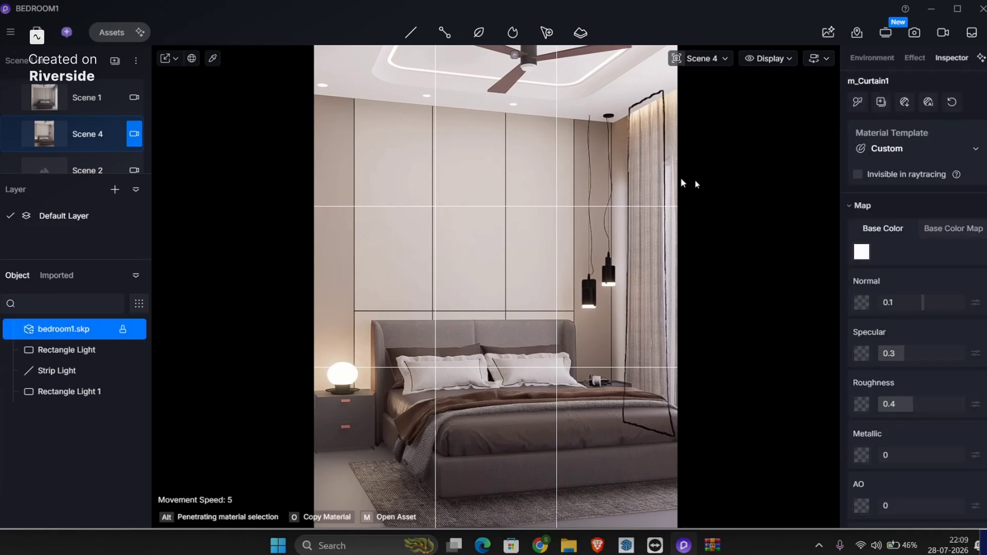
left_click(862, 251)
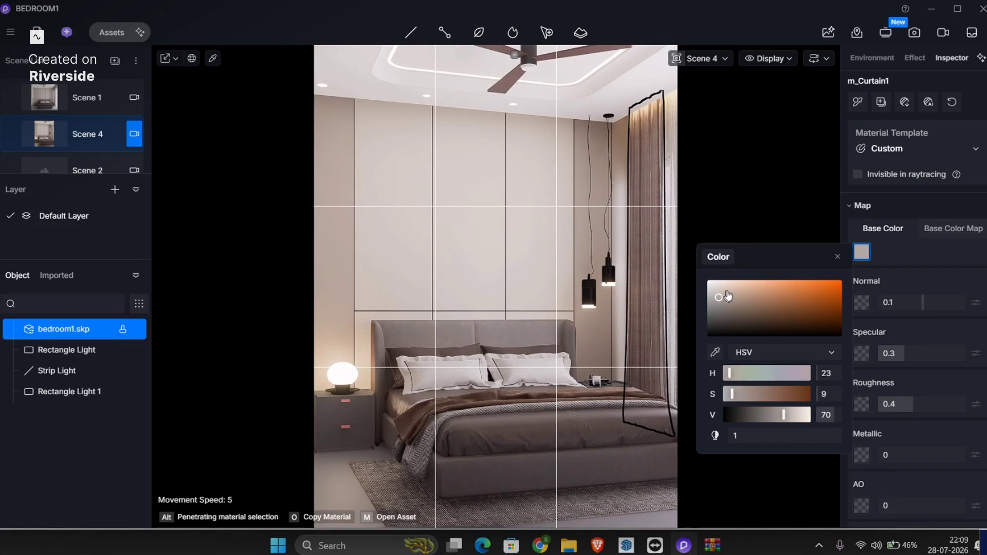
left_click_drag(722, 291, 723, 287)
left_click_drag(884, 405, 926, 405)
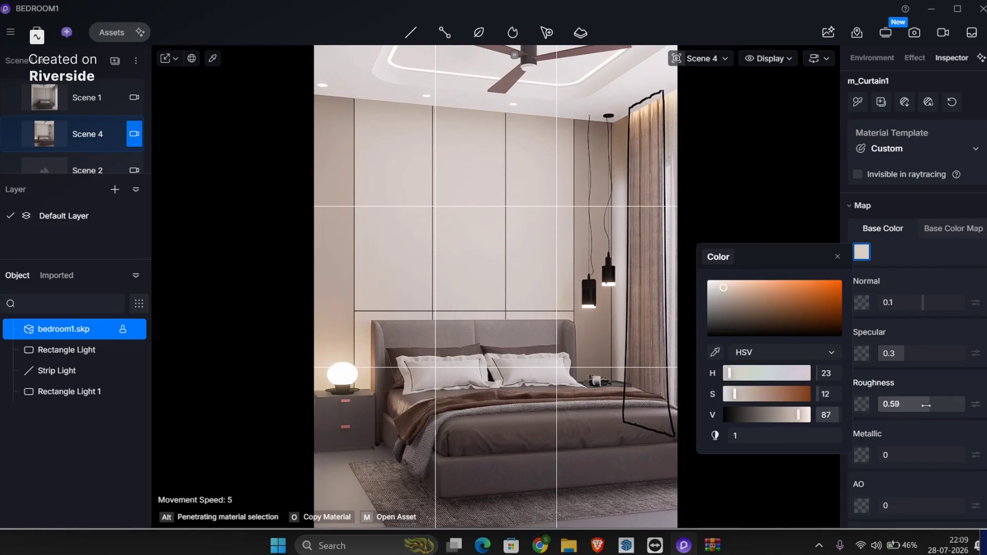
Set the opaque curtain material's roughness to 0.66 and its UV stretch to 0.5.
scroll(894, 279, "down", 5)
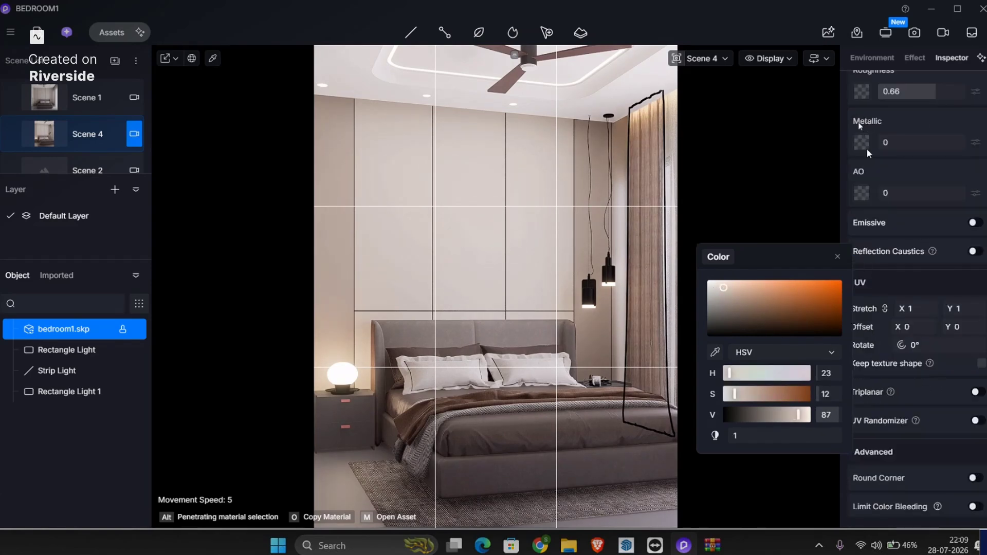
scroll(866, 148, "up", 3)
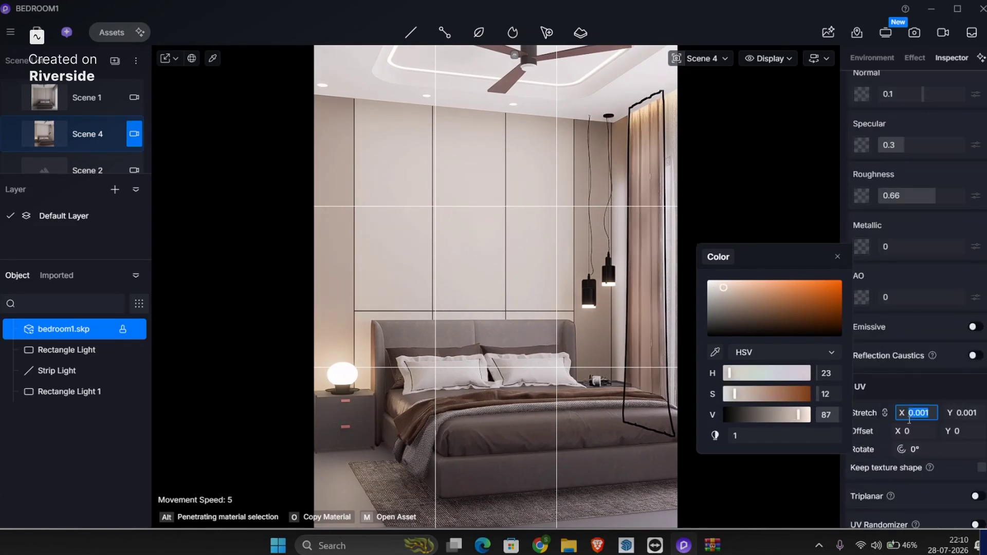
type("0.5")
key("Return")
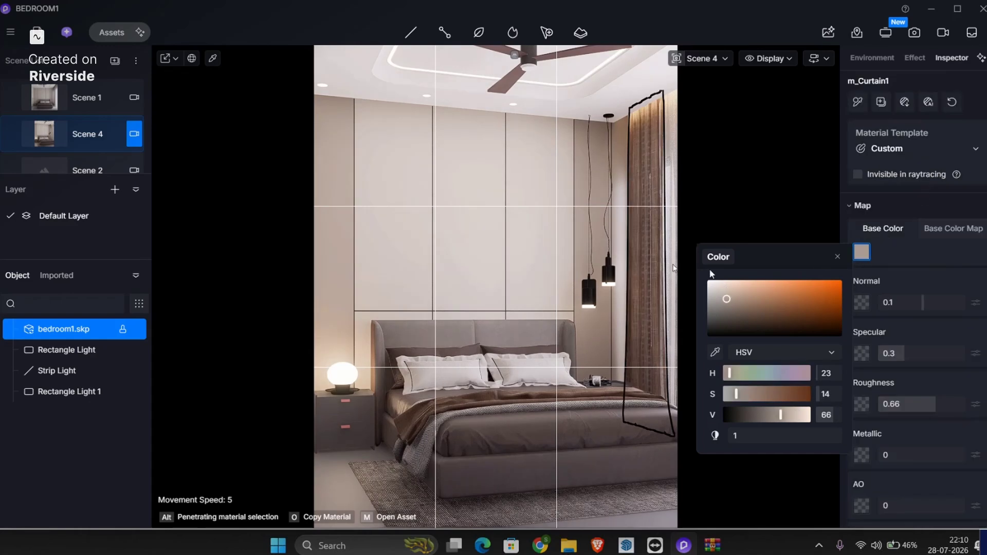
Change the opaque curtain material's base color to a muted beige of HSV 22, 8, 78.
key("Escape")
left_click(647, 225)
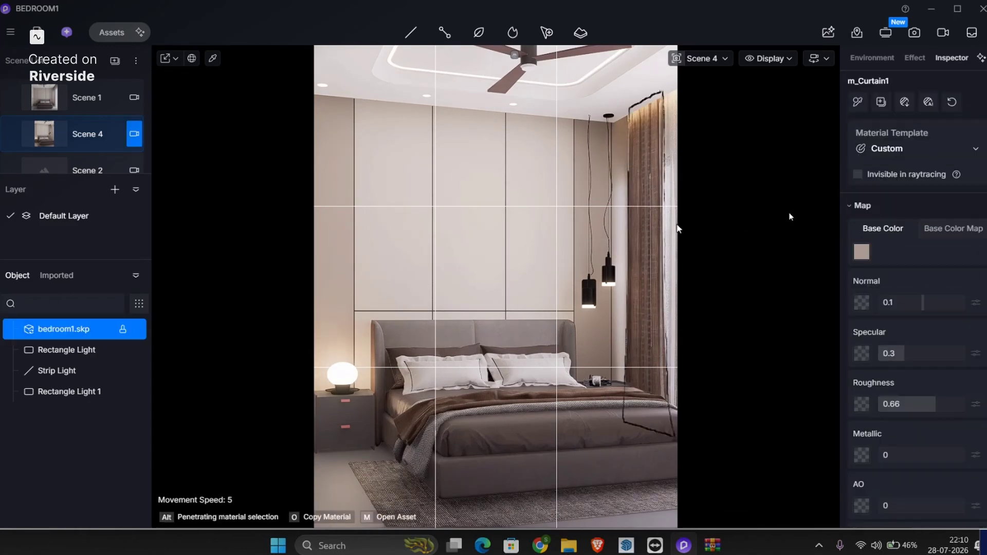
left_click(861, 252)
left_click(718, 294)
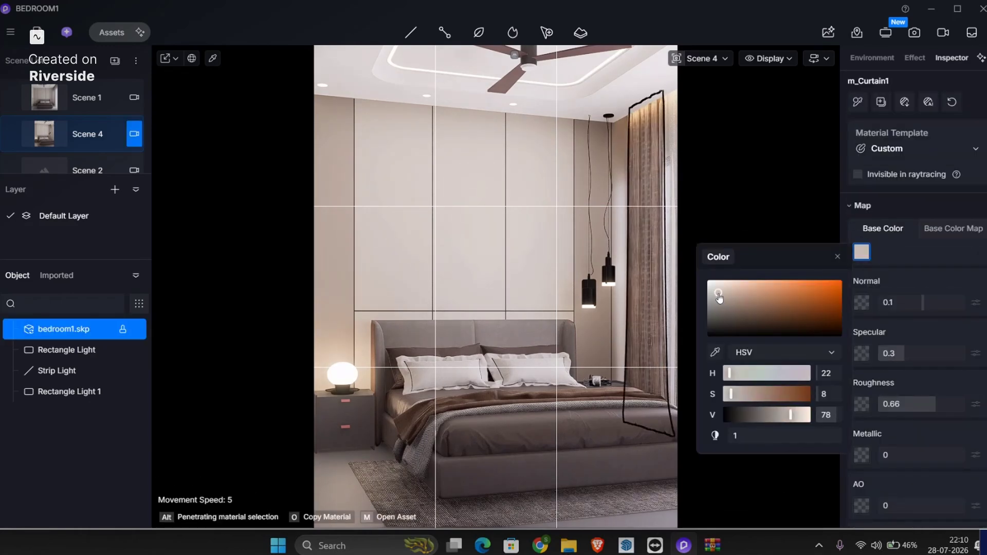
key("Escape")
Give the nightstand handles a beige metal finish with roughness 0.1 and metallic 1, and lower the nightstand body's roughness.
left_click(347, 402)
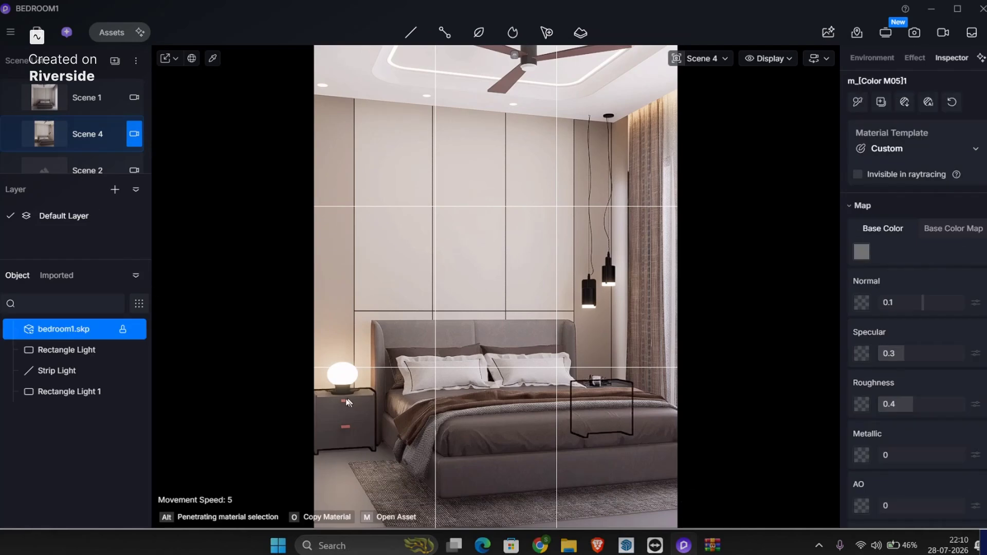
left_click(345, 400)
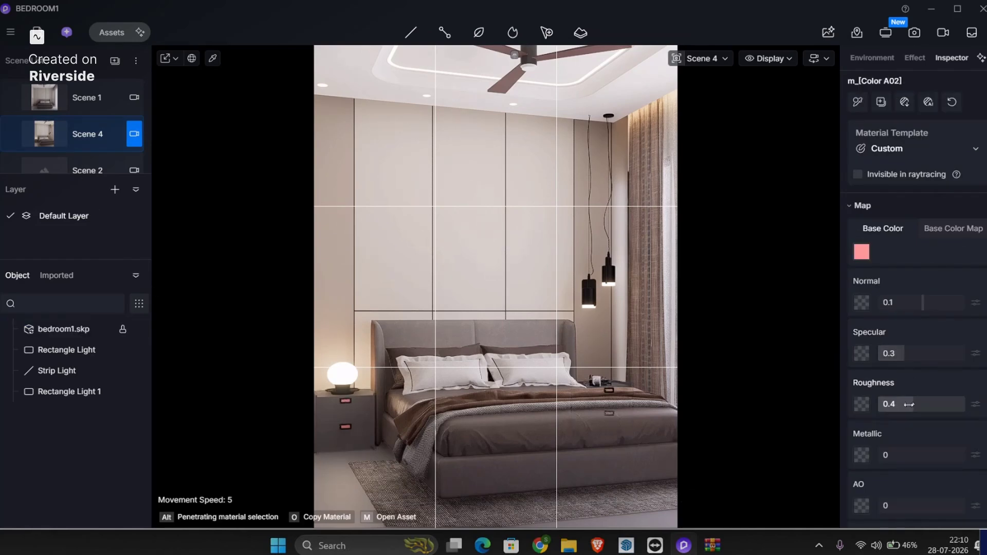
left_click(888, 404)
left_click_drag(886, 455, 968, 455)
left_click(864, 254)
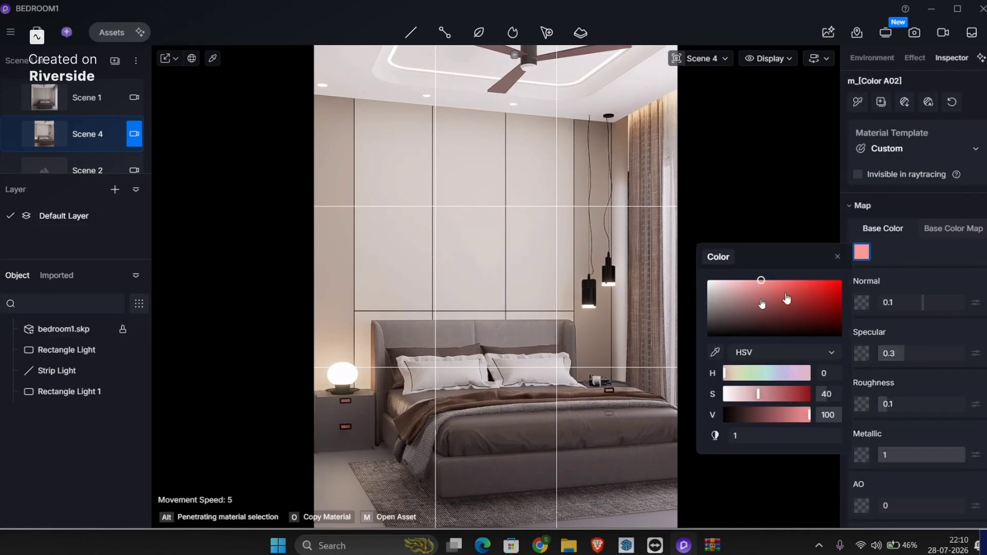
left_click(724, 294)
left_click_drag(726, 374, 734, 374)
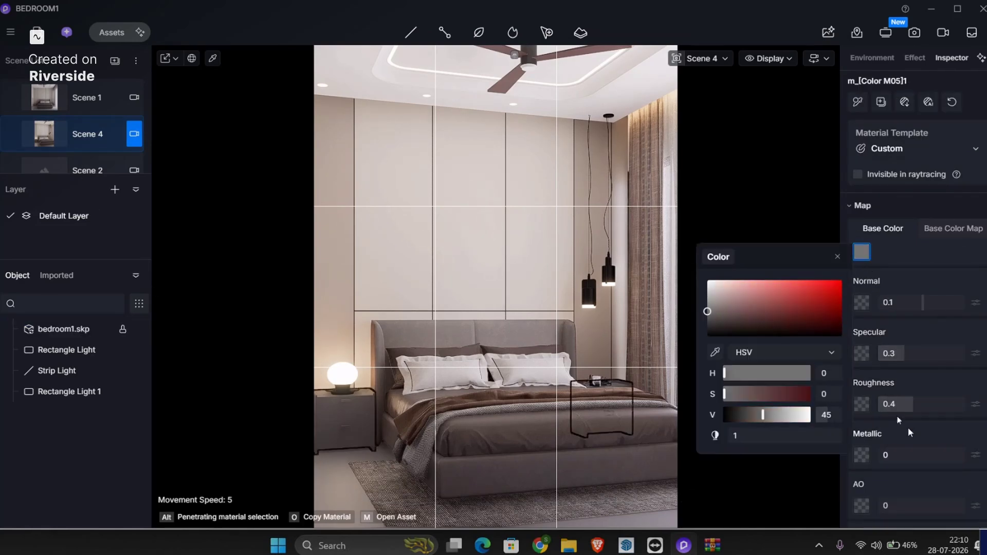
left_click_drag(908, 404, 884, 404)
key("Escape")
In Scene 1, copy the nightstand handle's beige metal material onto the tall wardrobe handle.
left_click(135, 98)
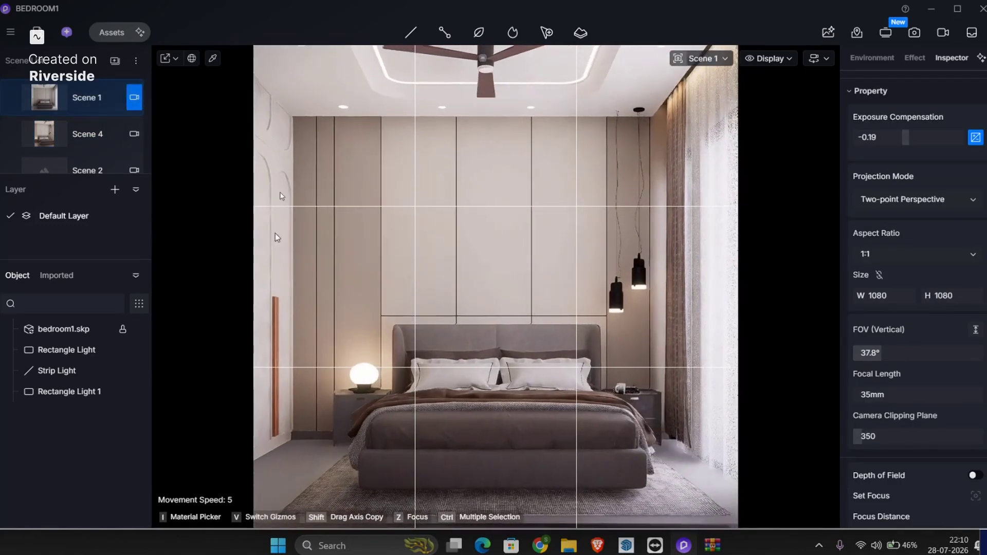
left_click(634, 399)
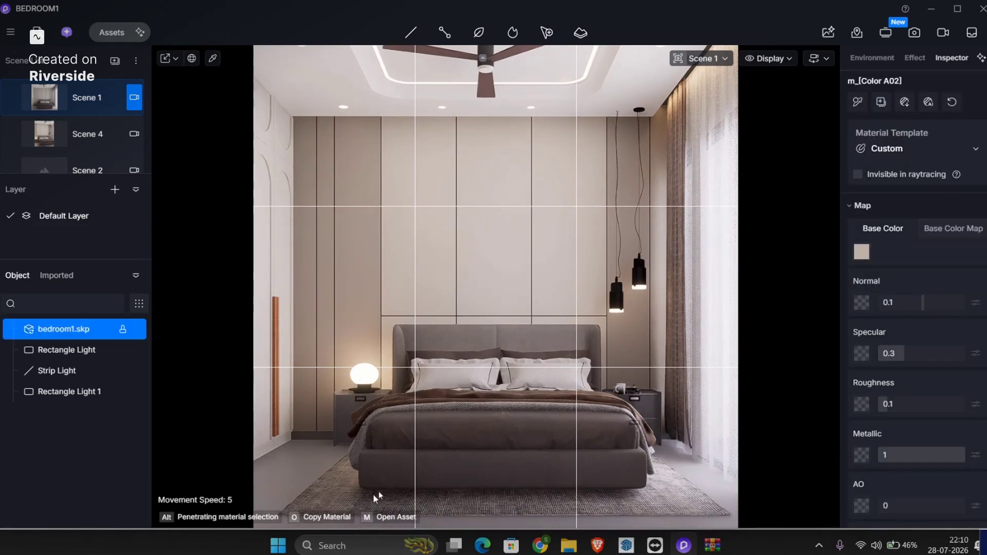
left_click(855, 105)
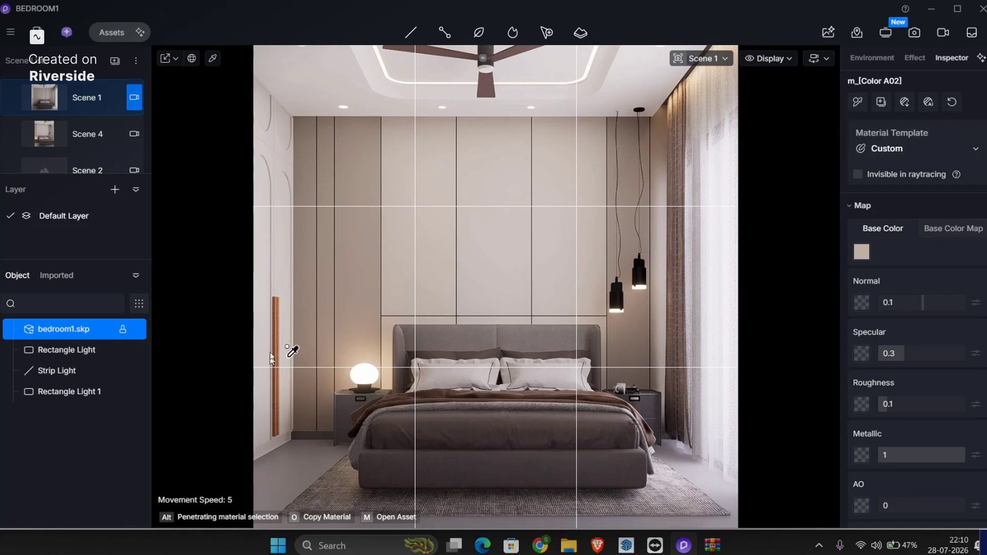
left_click(277, 308)
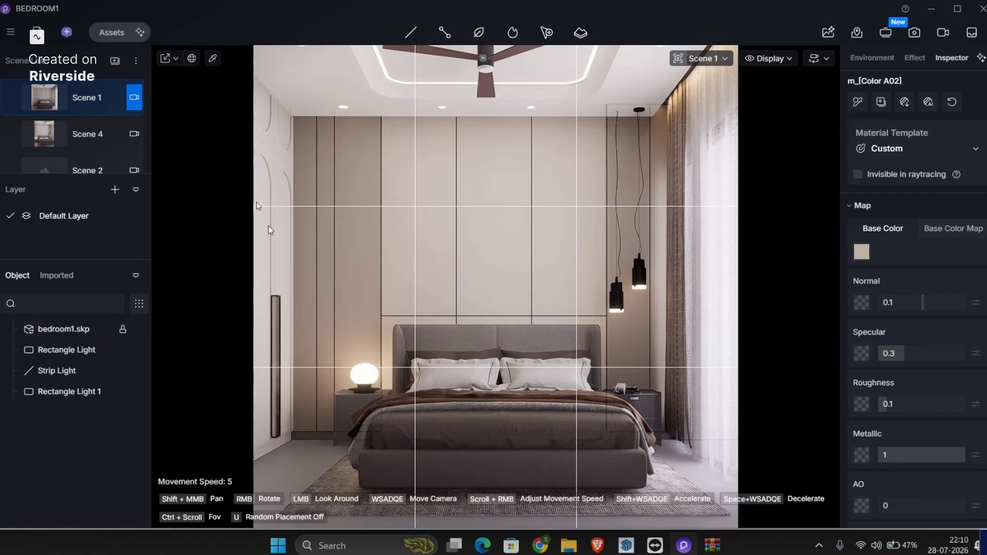
left_click(721, 196)
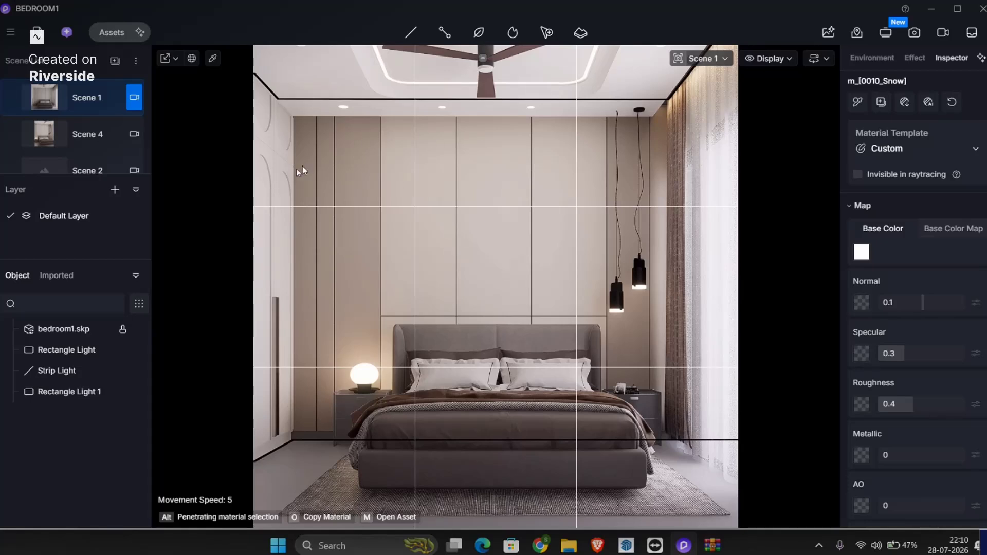
Run a render preview of Scene 1 and check the material of the black pendant lamp beside the bed.
left_click(782, 60)
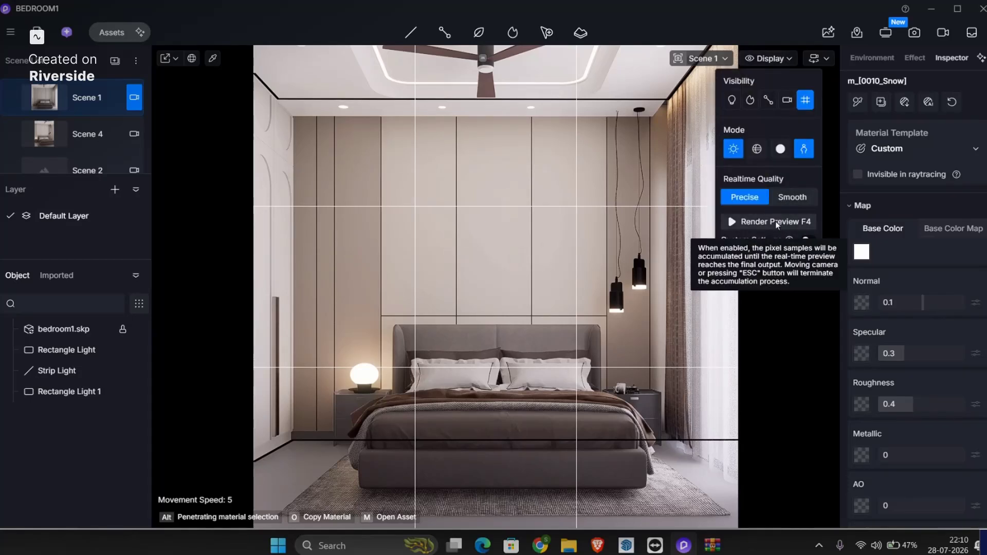
left_click(775, 221)
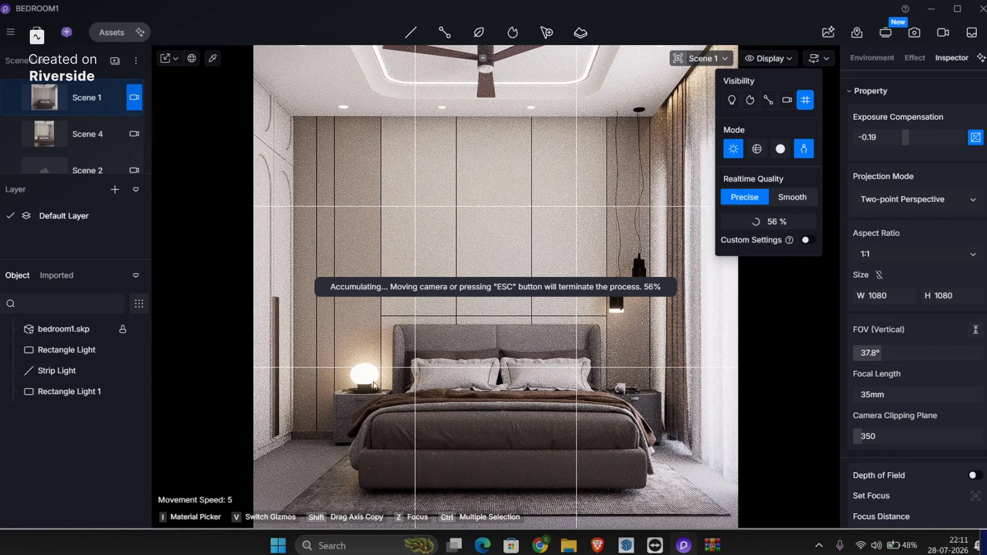
left_click(615, 308)
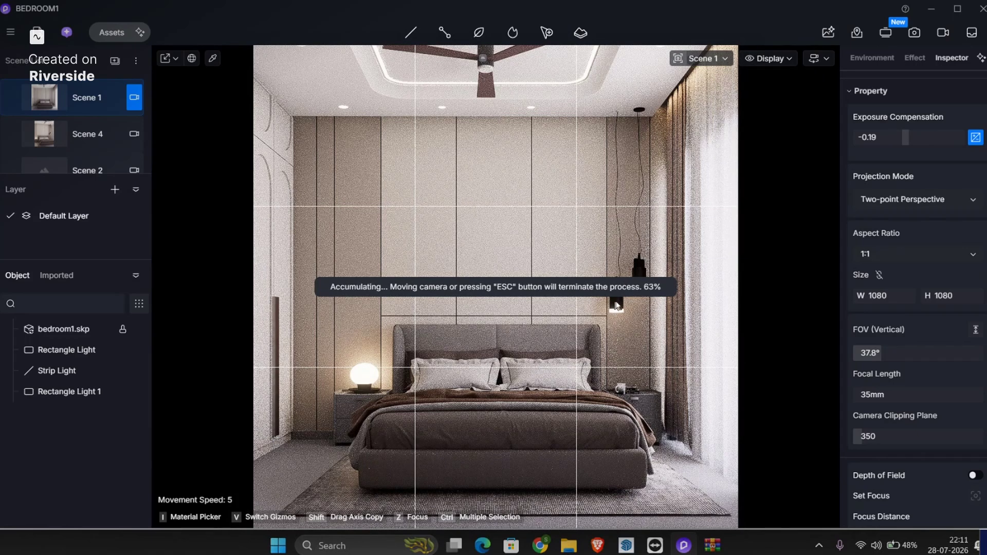
left_click(616, 303)
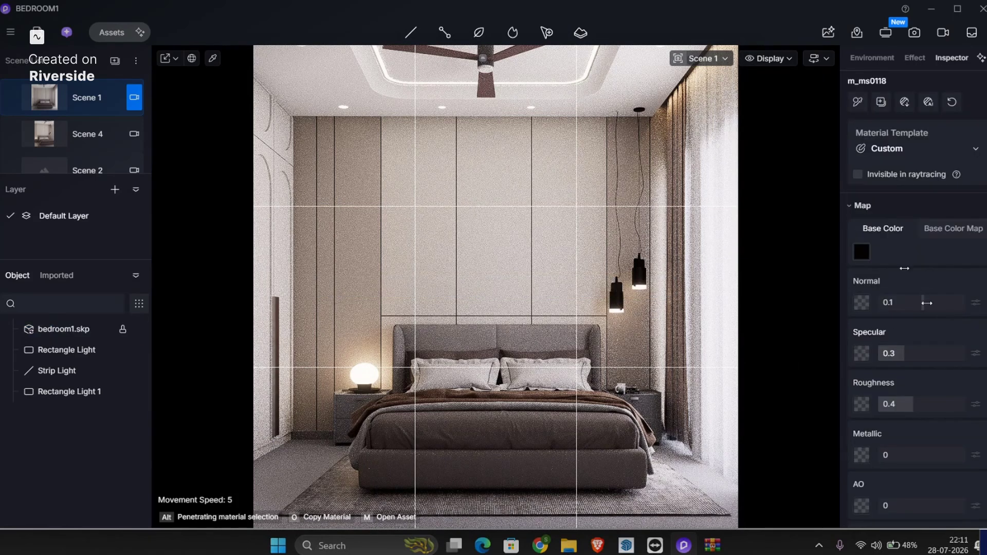
key("Escape")
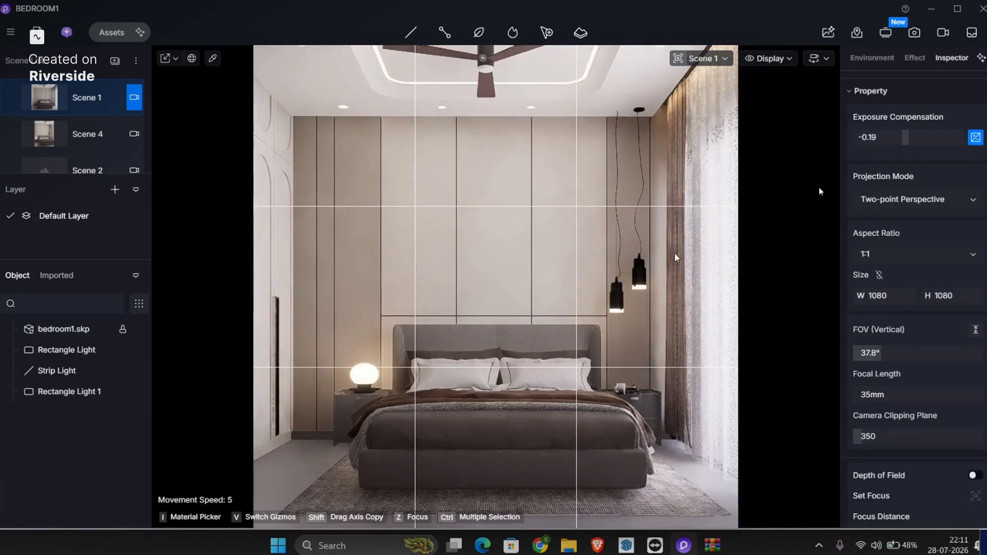